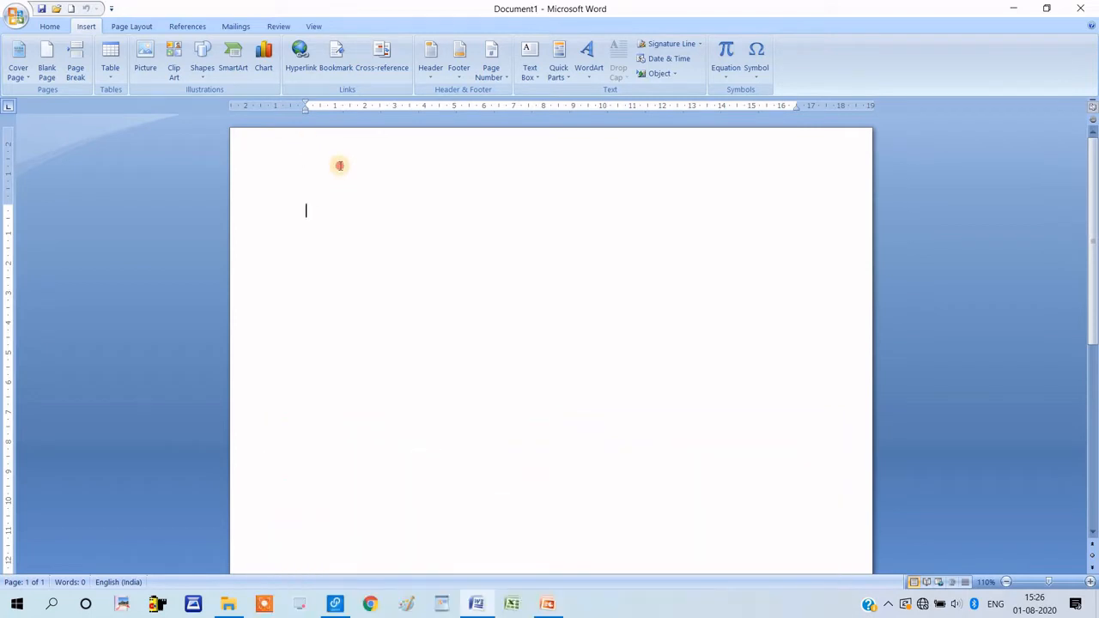
double_click(339, 165)
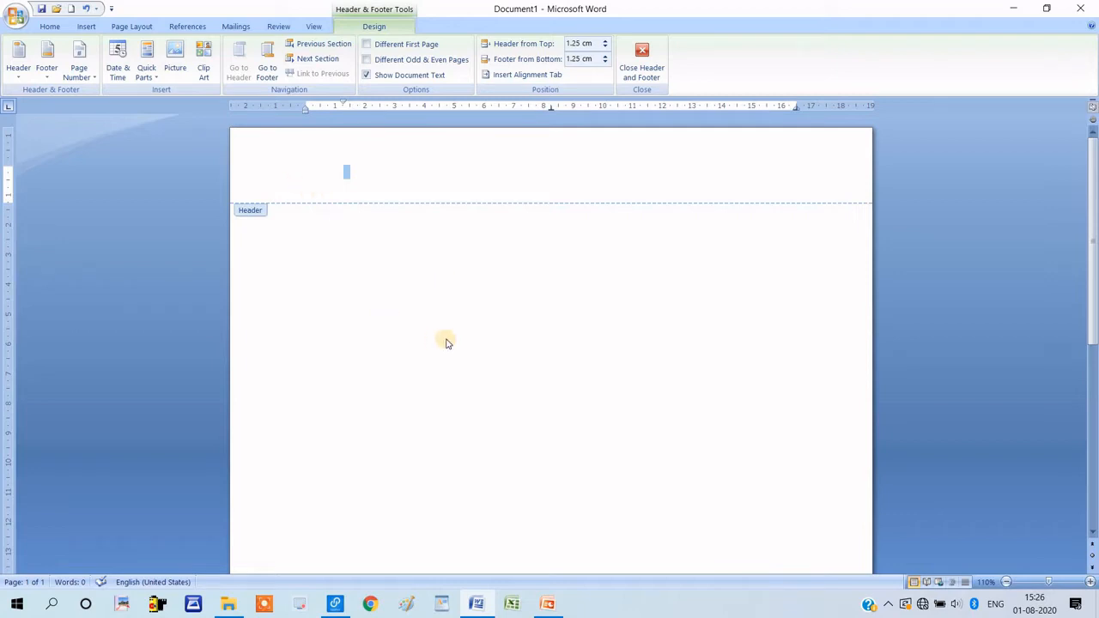
double_click(447, 341)
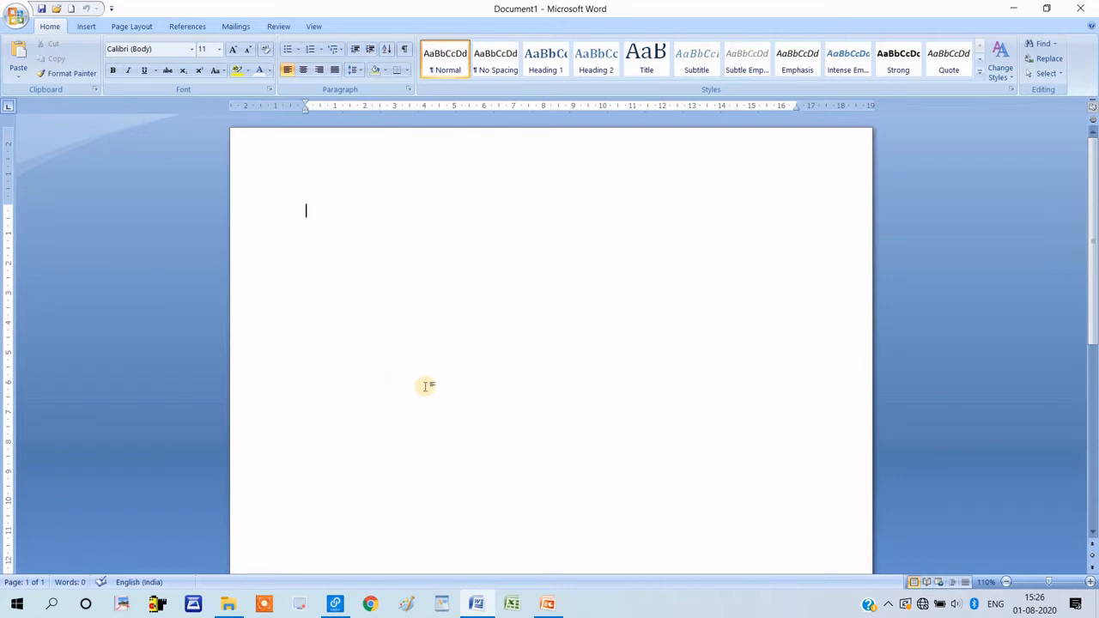
left_click_drag(1096, 211, 1096, 393)
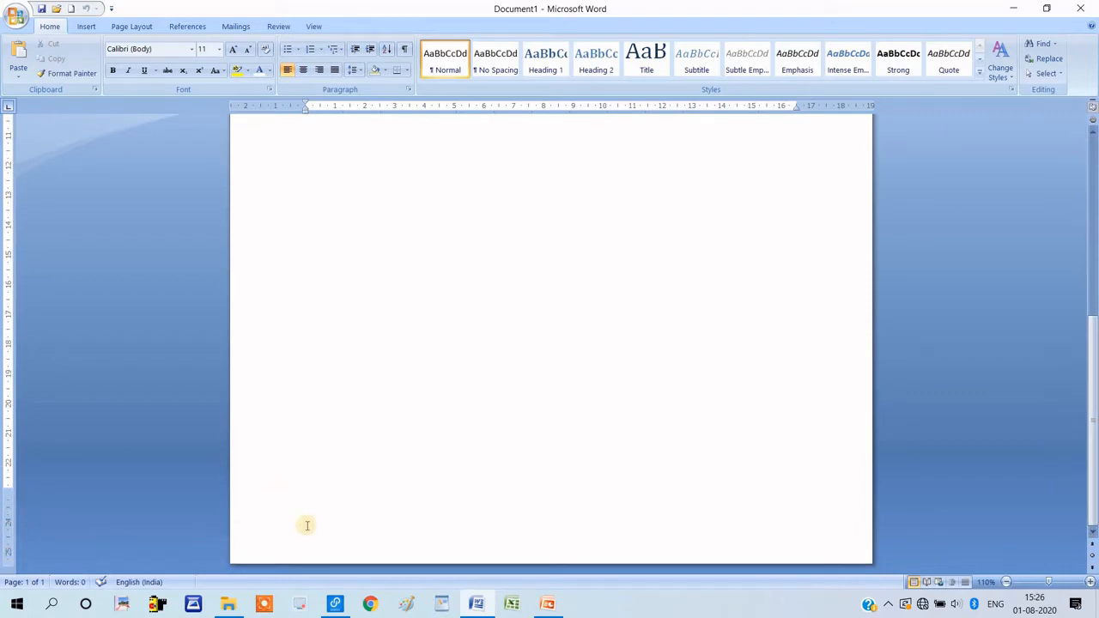
left_click_drag(1096, 377, 1097, 131)
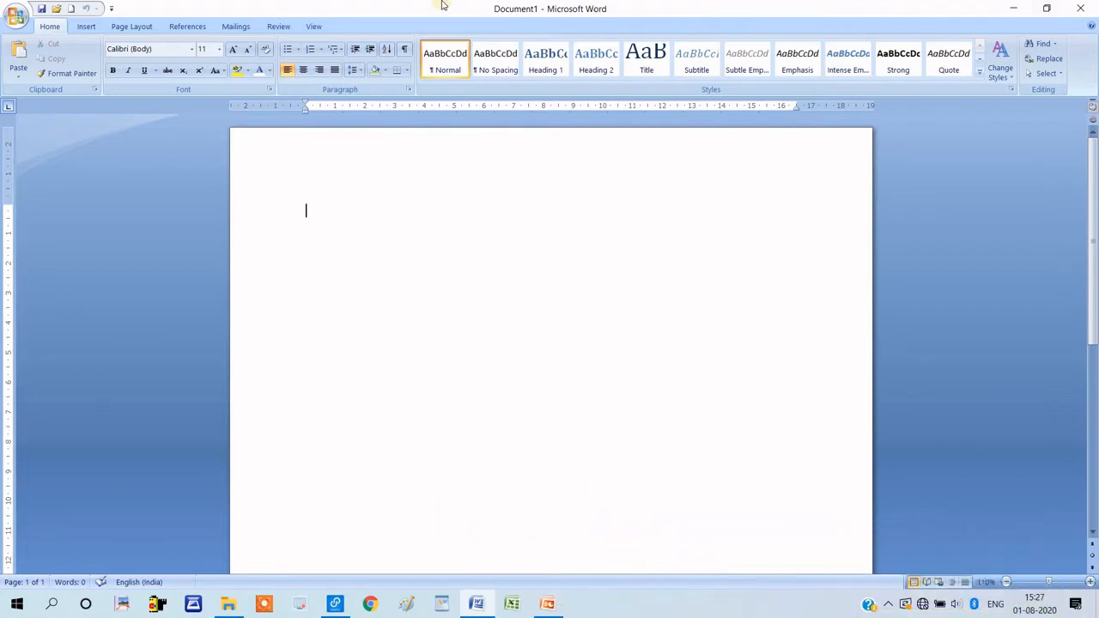
- Insert the built-in Blank header with the text "avadh" and return to the document body
left_click(85, 27)
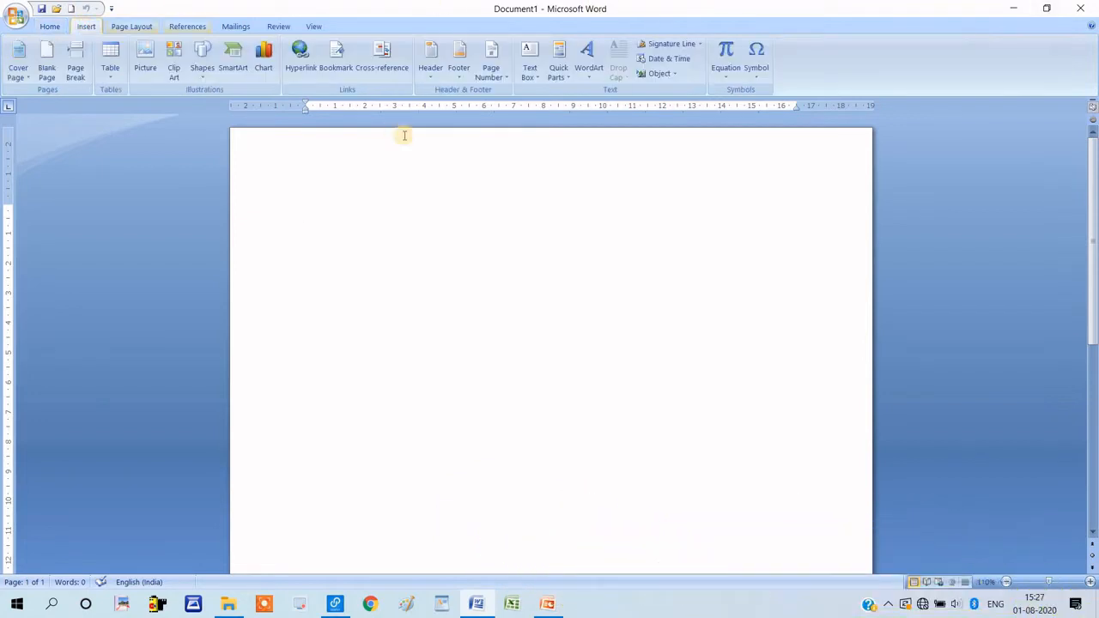
left_click(434, 79)
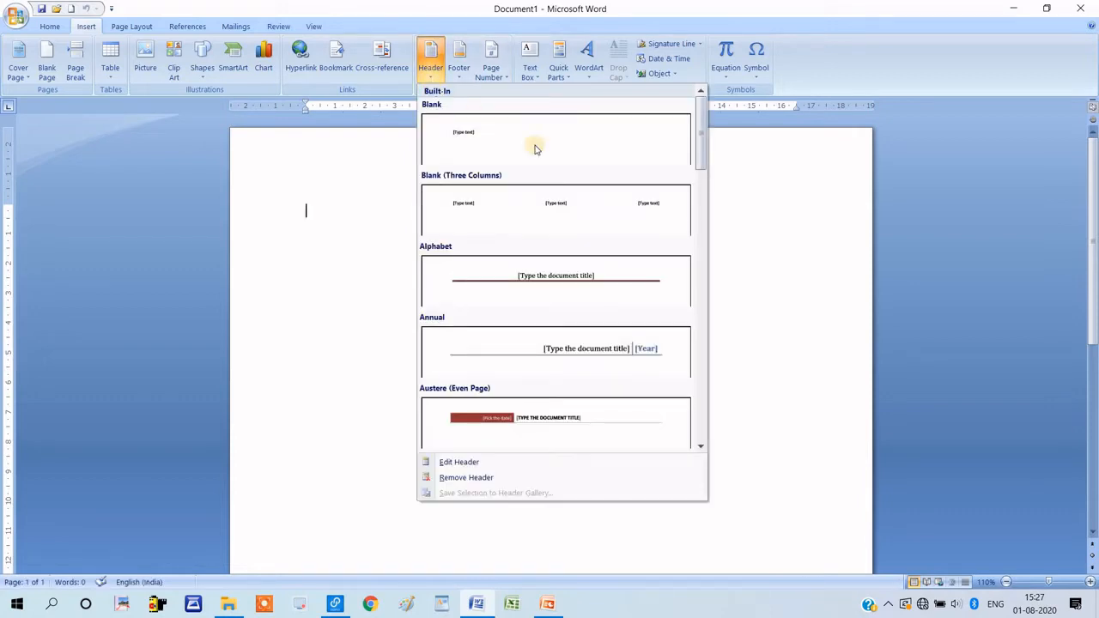
mouse_move(700, 134)
left_mouse_down()
mouse_move(694, 238)
mouse_move(704, 113)
left_mouse_up()
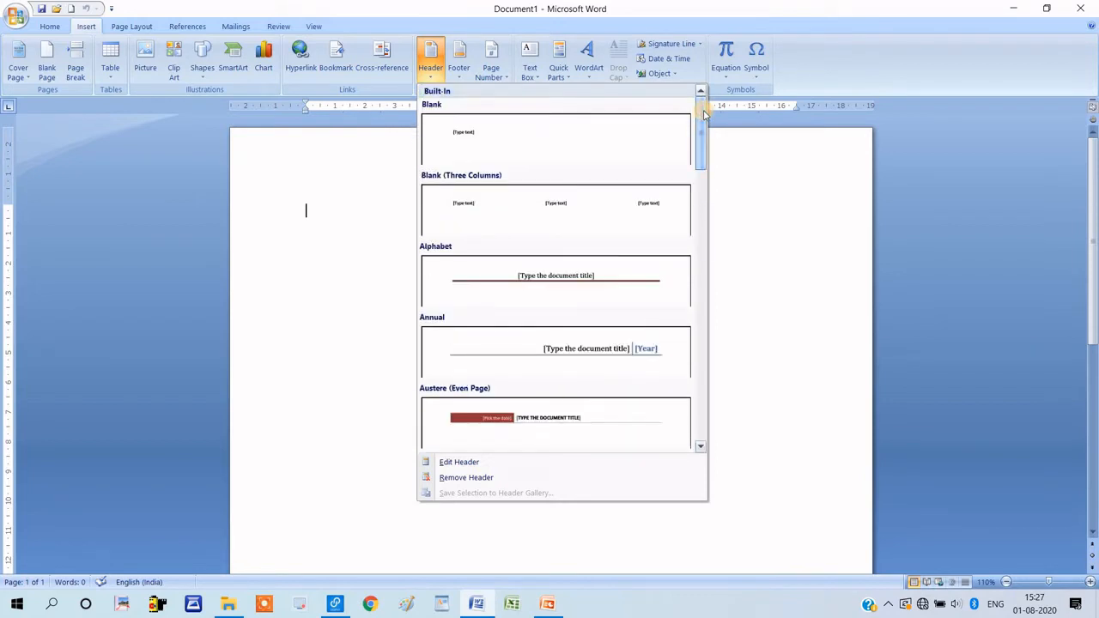
left_click(469, 140)
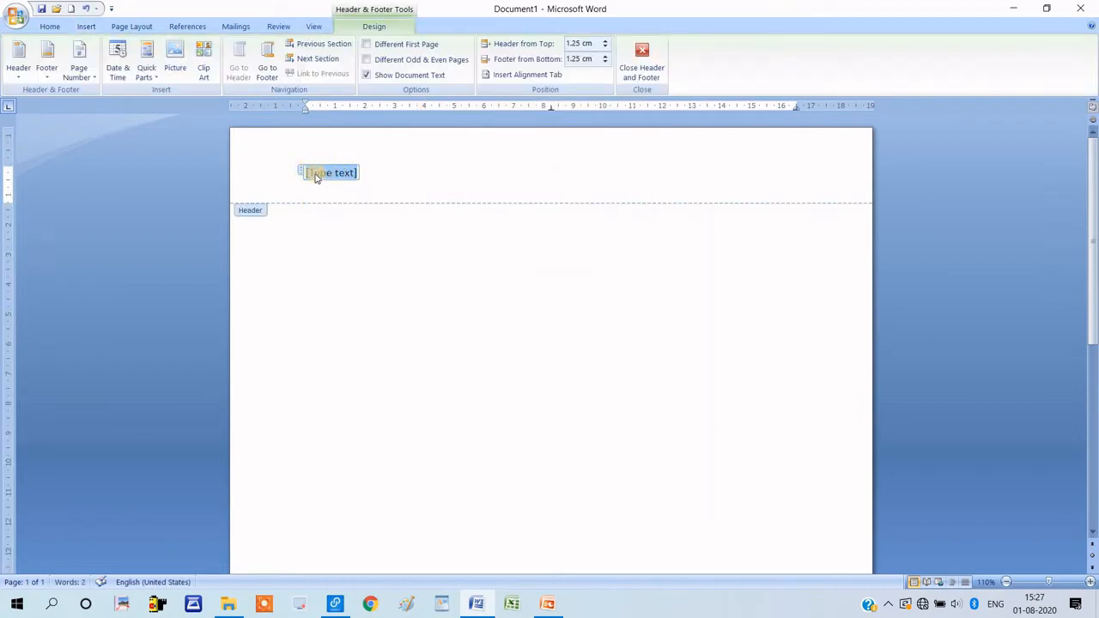
type("avadh")
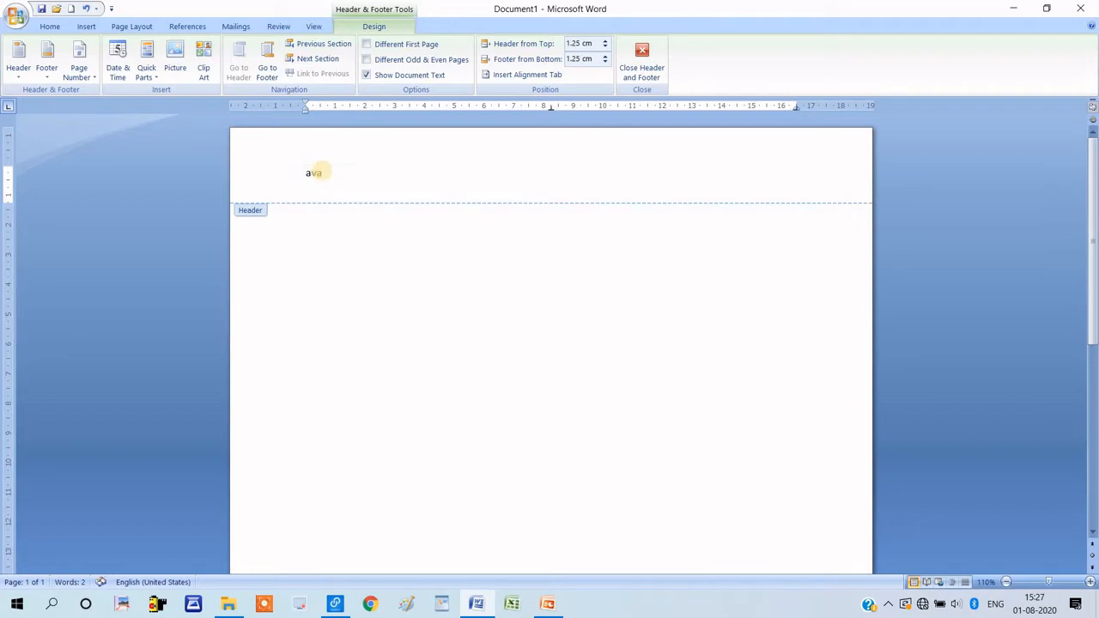
double_click(448, 330)
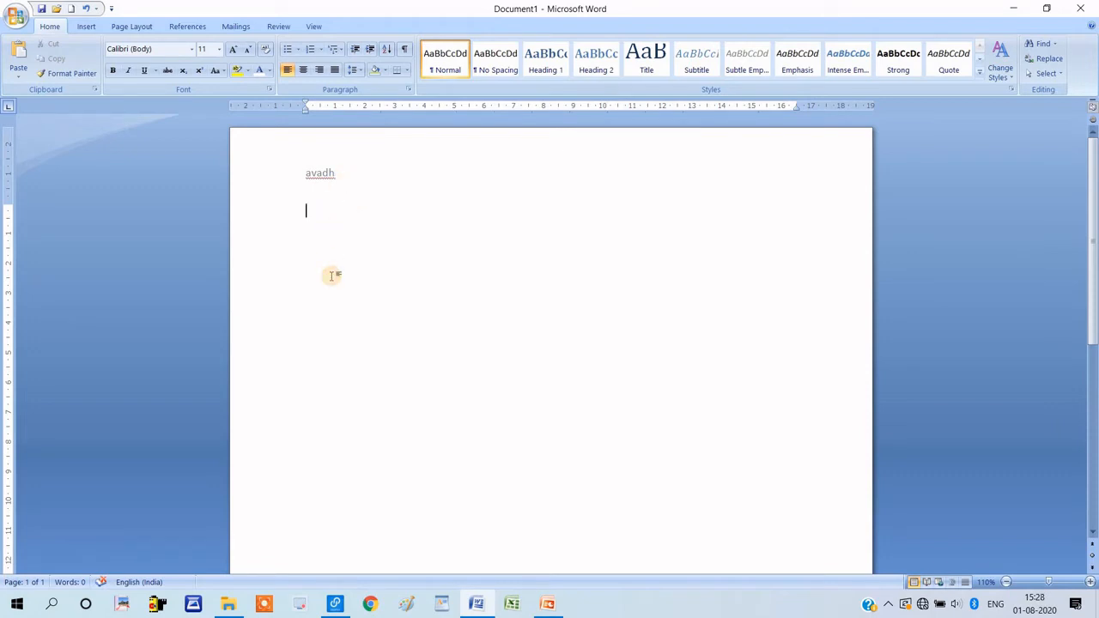
- Reopen the header for editing and replace it with the Blank (Three Columns) layout
double_click(344, 166)
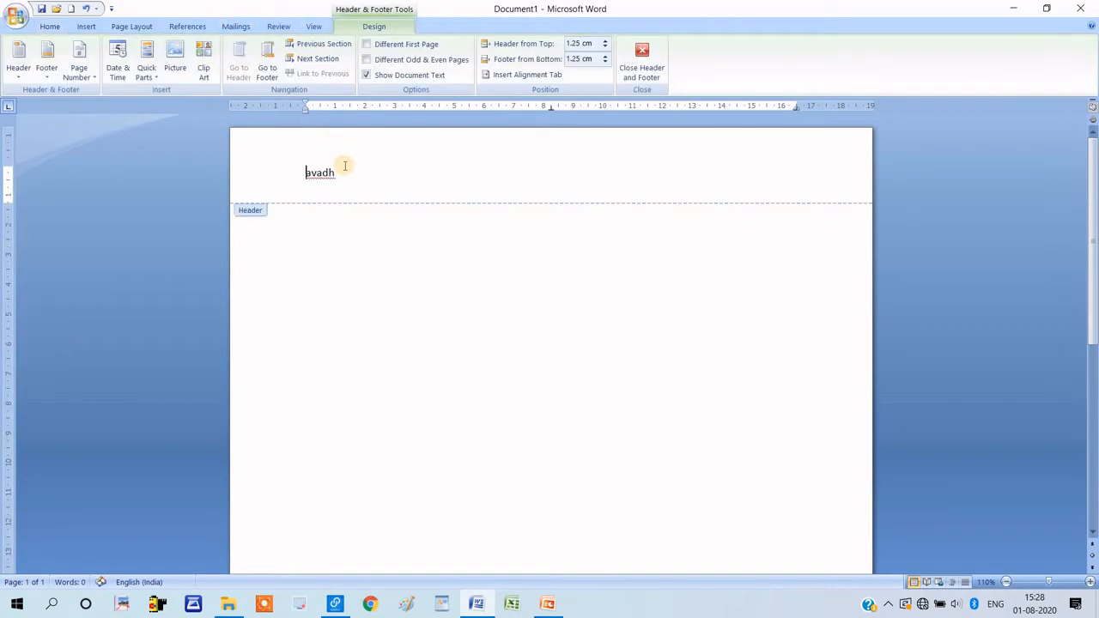
left_click(18, 75)
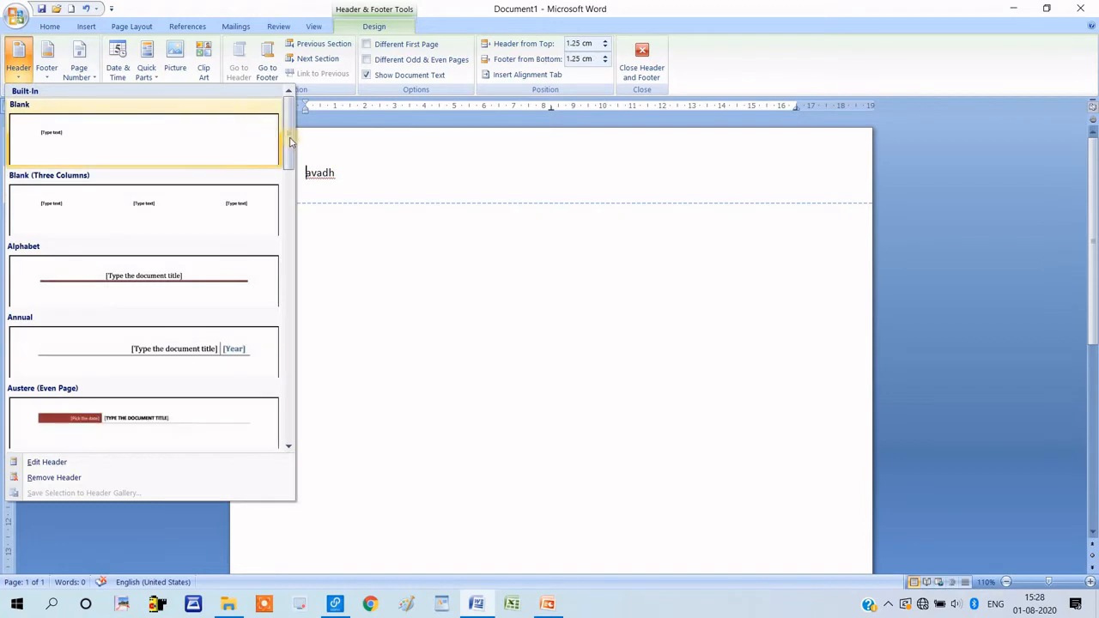
left_click(142, 213)
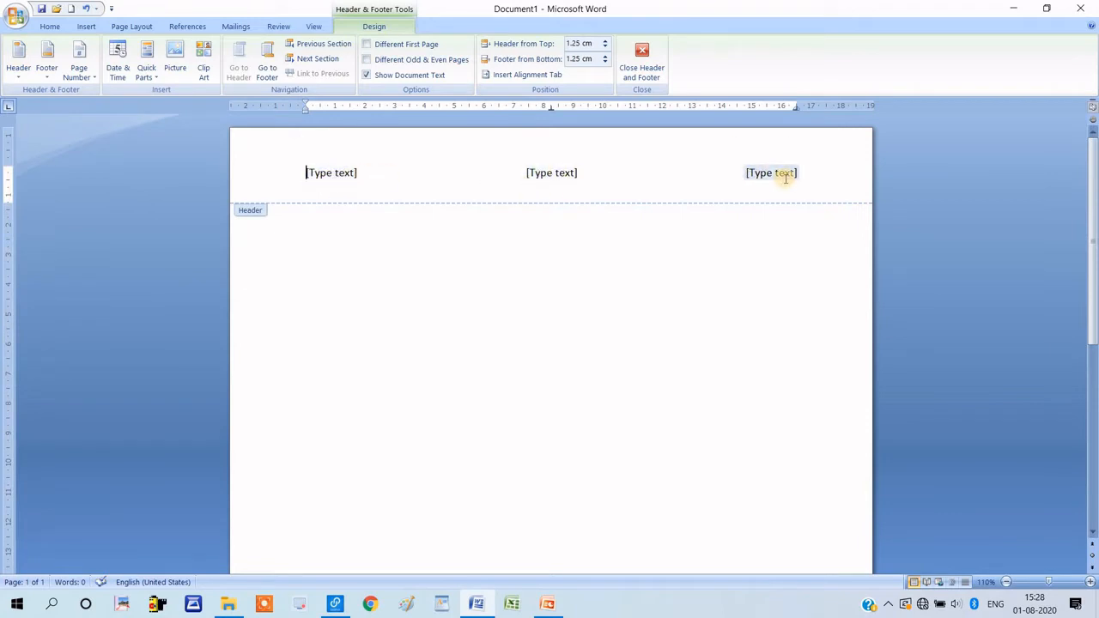
- Replace the header with the Alphabet style, enter "Avadh Computer Center" as the document title, and leave the header
left_click(20, 76)
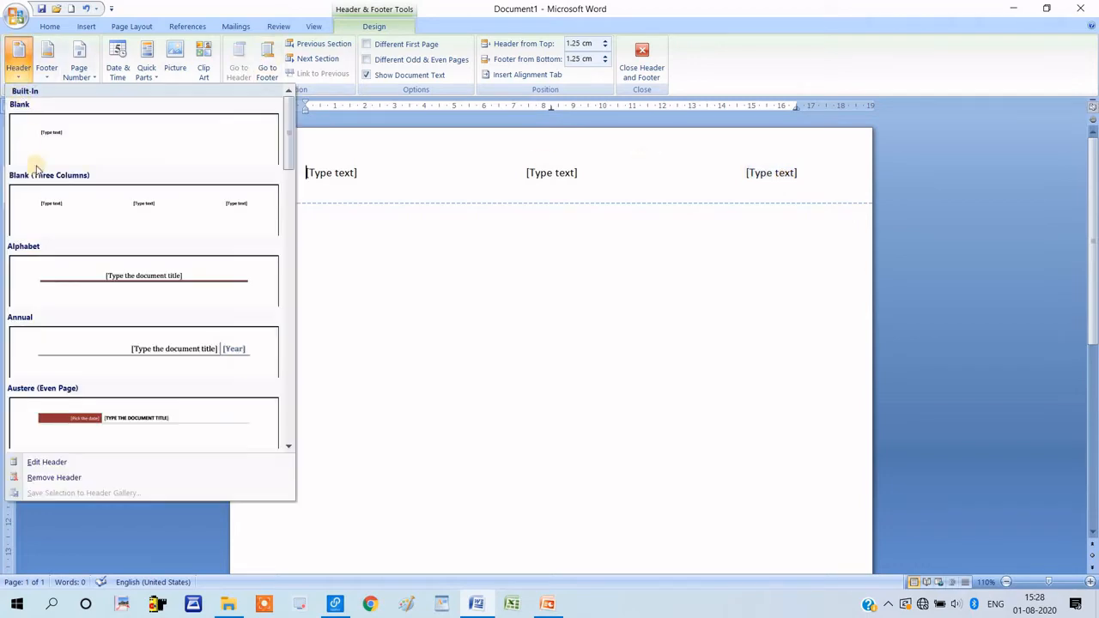
left_click(125, 287)
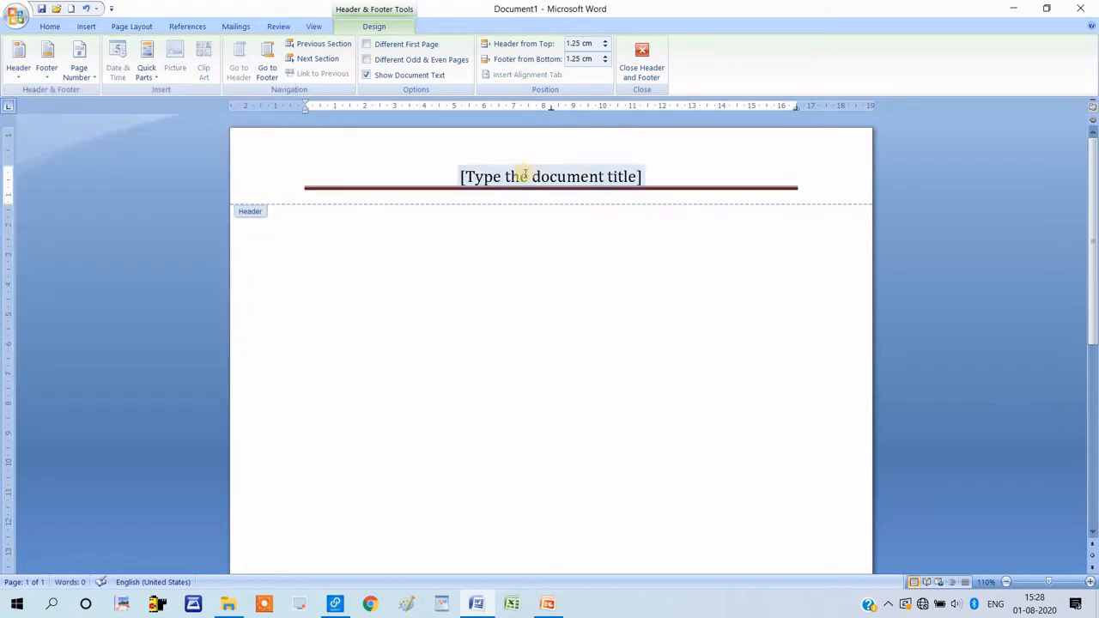
type("Avadh")
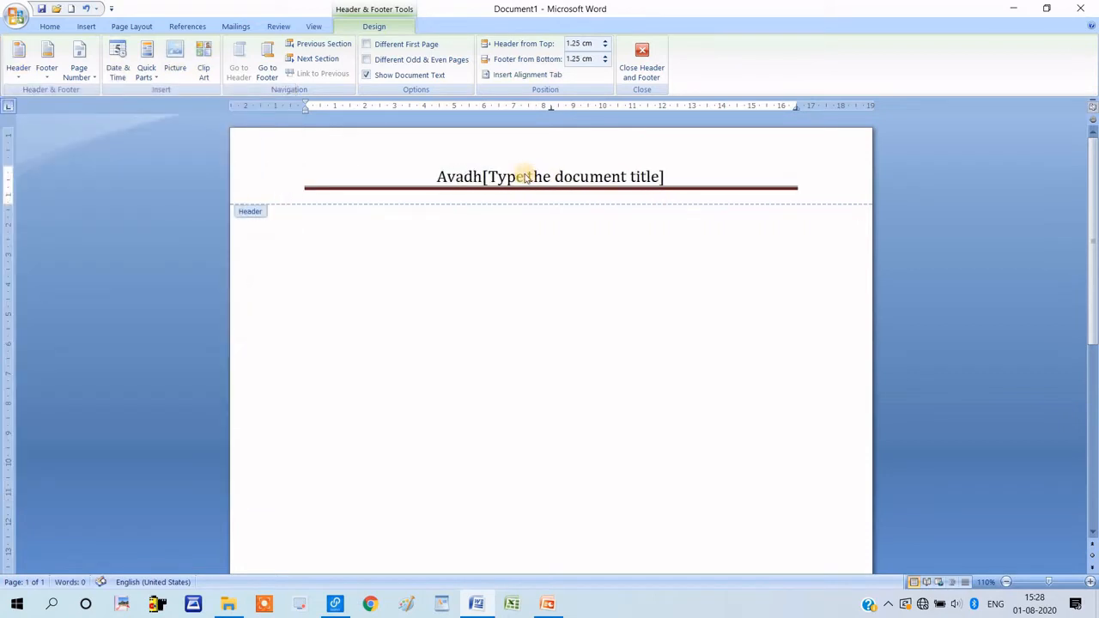
type(" Computer ")
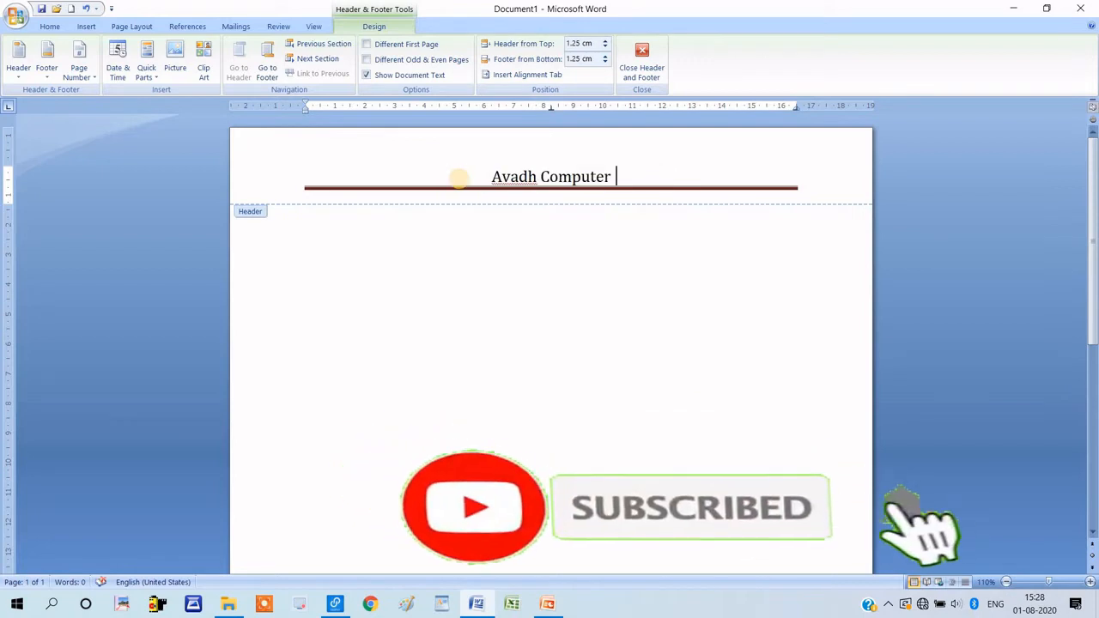
type("Center")
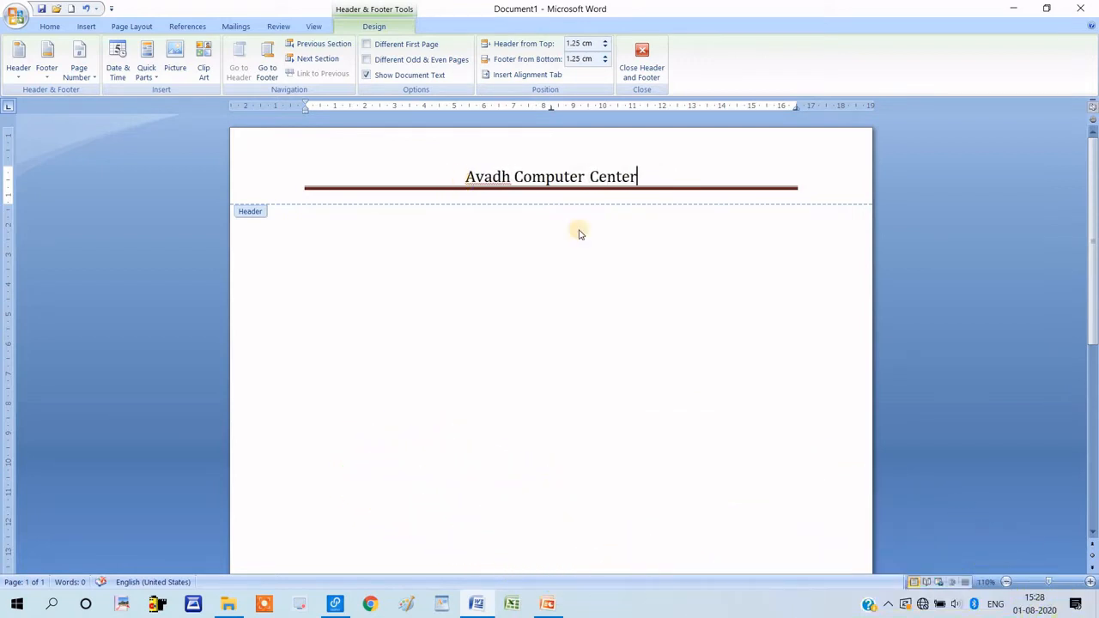
double_click(584, 311)
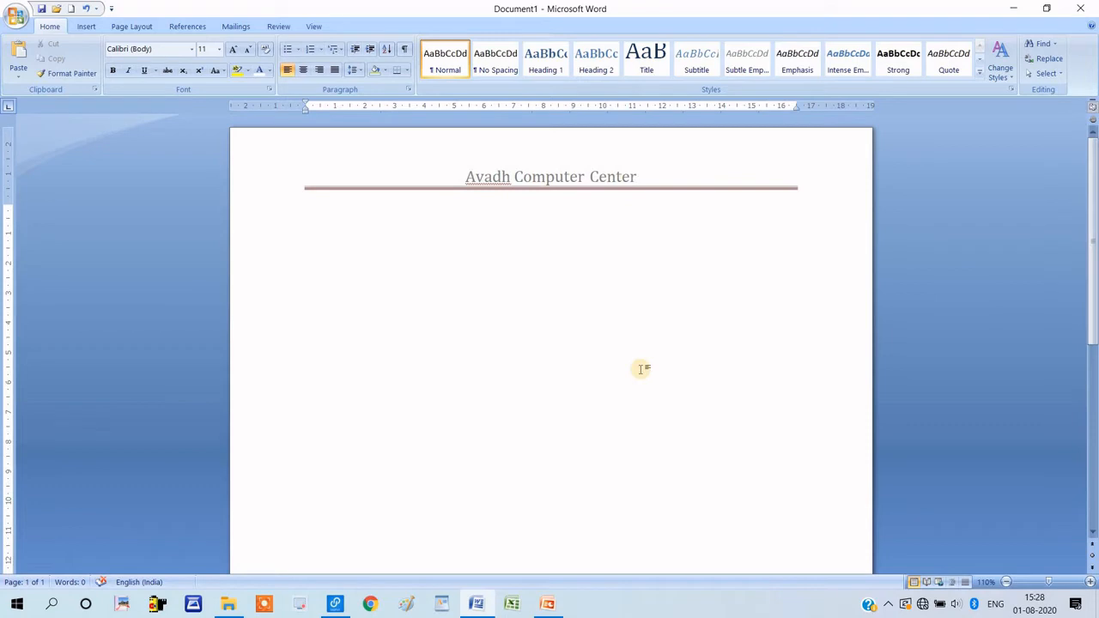
- Insert blank pages to extend the document to three pages
left_click(85, 28)
left_click(46, 67)
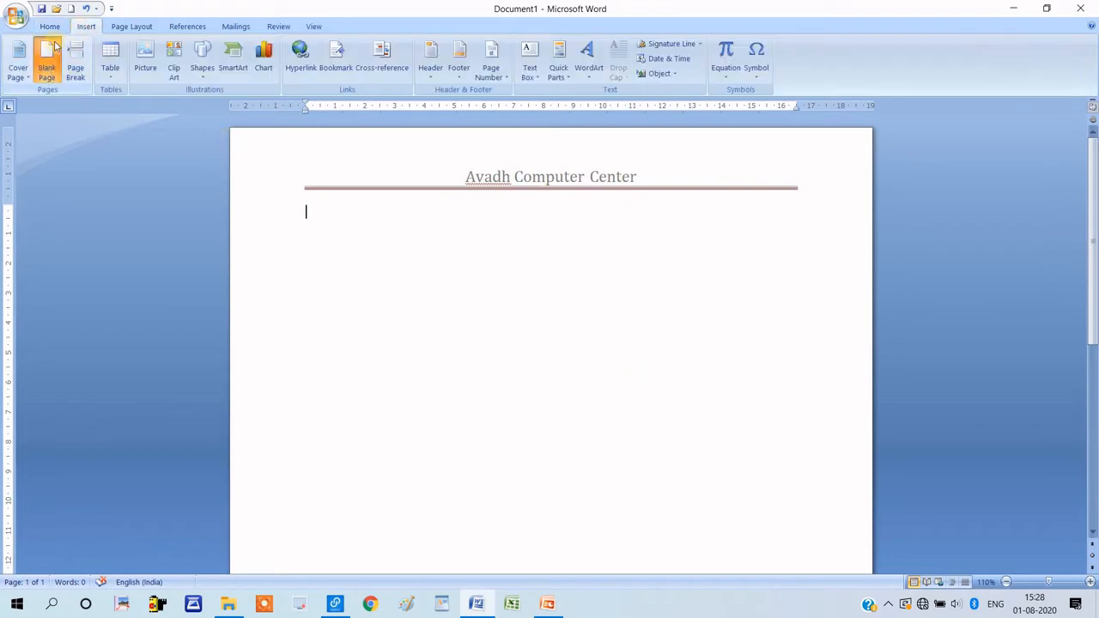
left_click(46, 62)
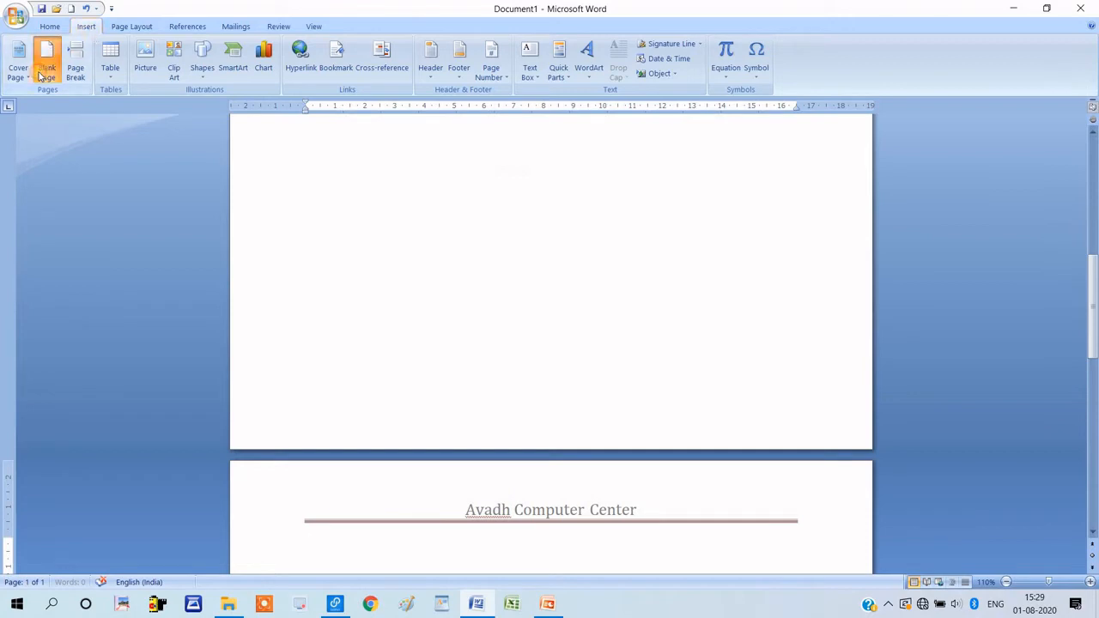
- Replace the header on the first page with the built-in Austere (Even Page) style
left_click_drag(1094, 326, 1084, 107)
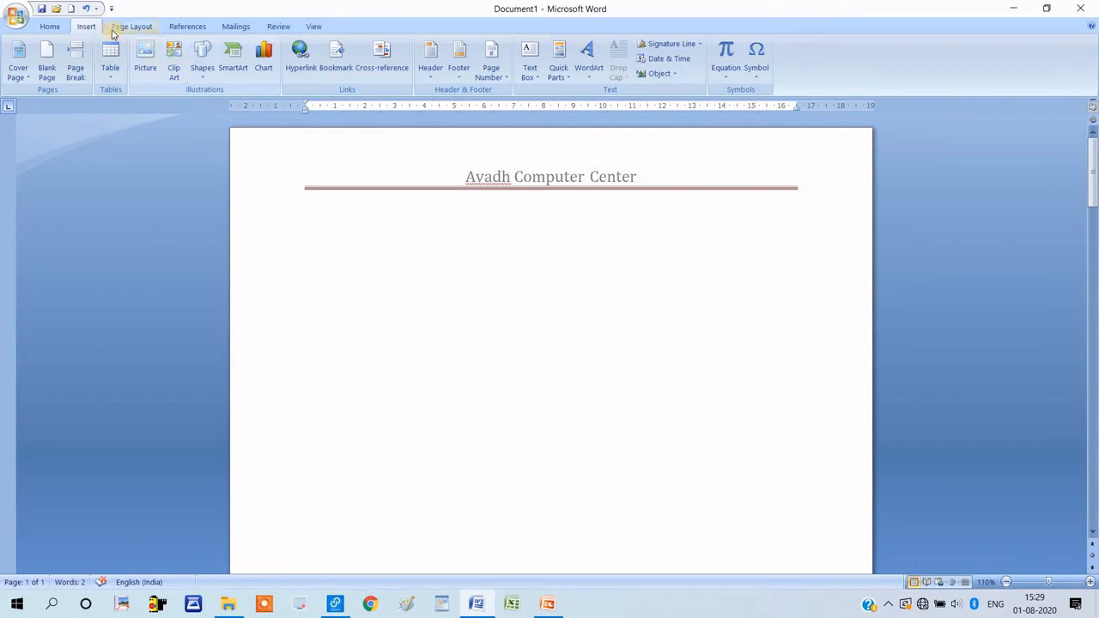
double_click(427, 150)
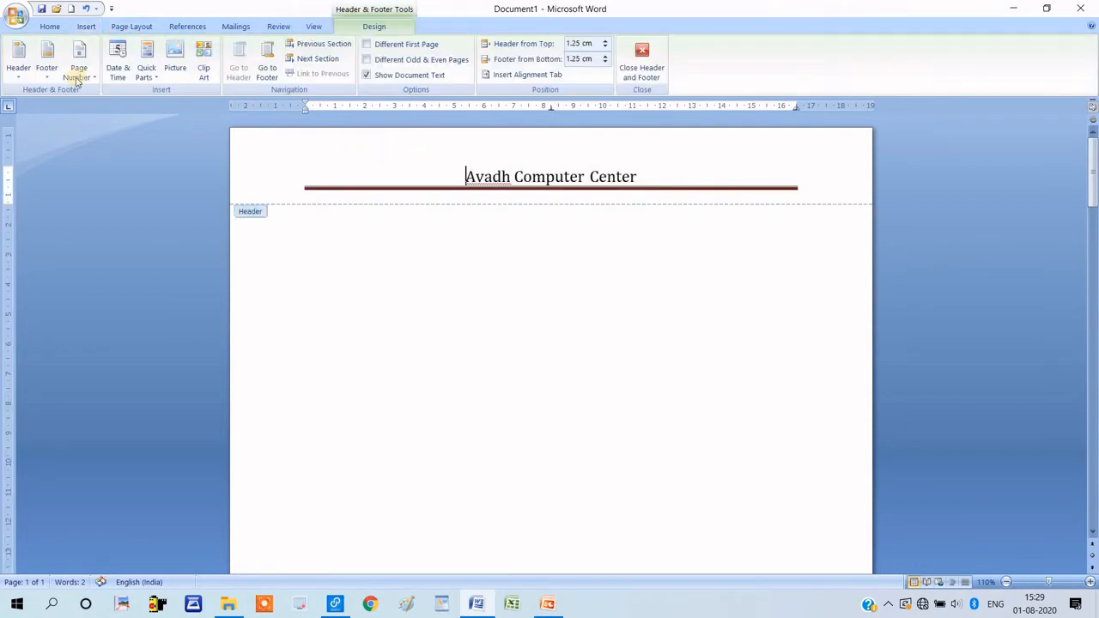
left_click(18, 64)
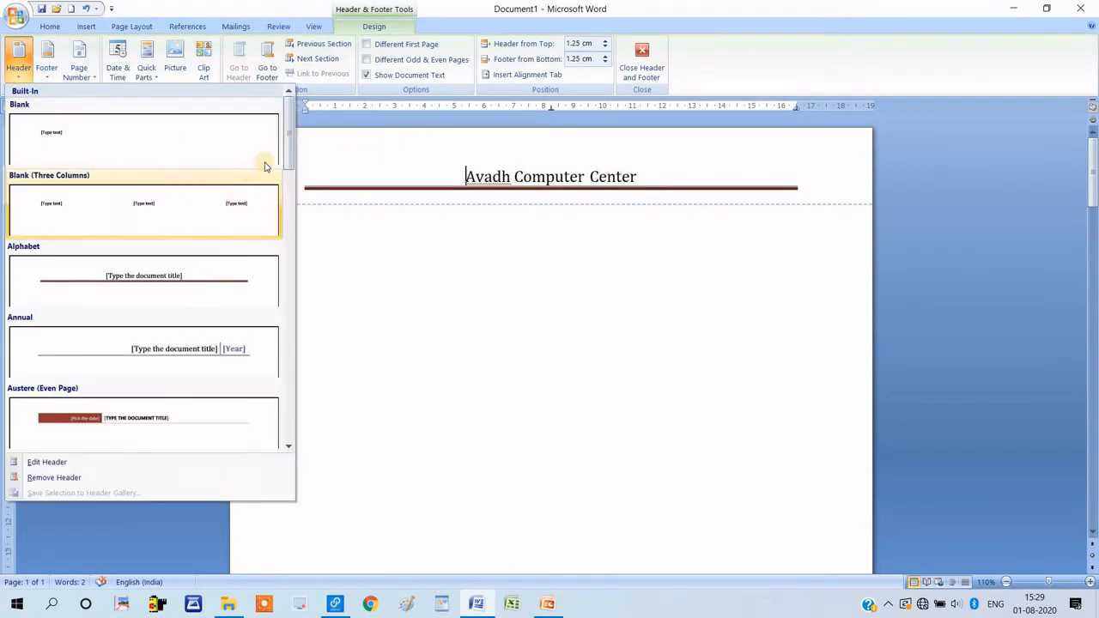
left_click_drag(288, 181, 288, 206)
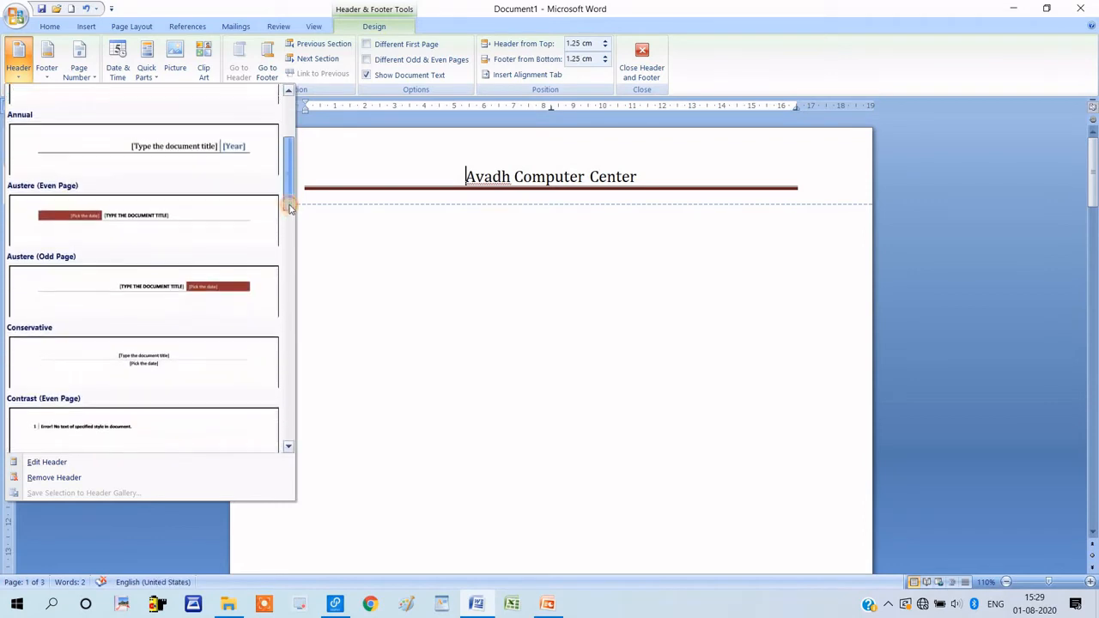
left_click(124, 244)
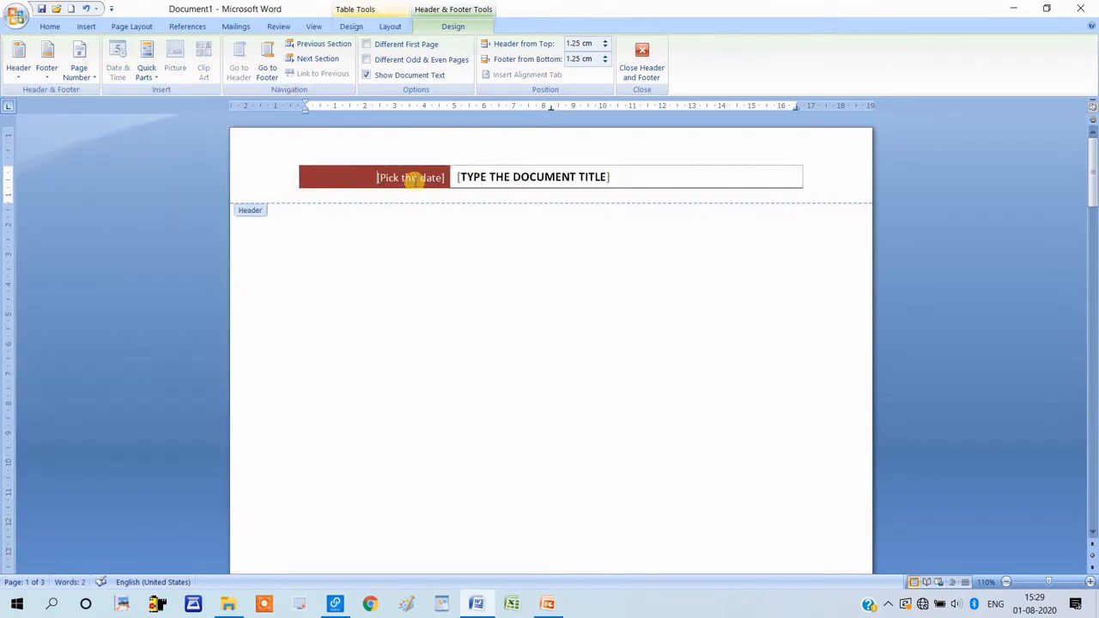
- Set the header's date field to today's date, August 1, 2020
left_click(425, 179)
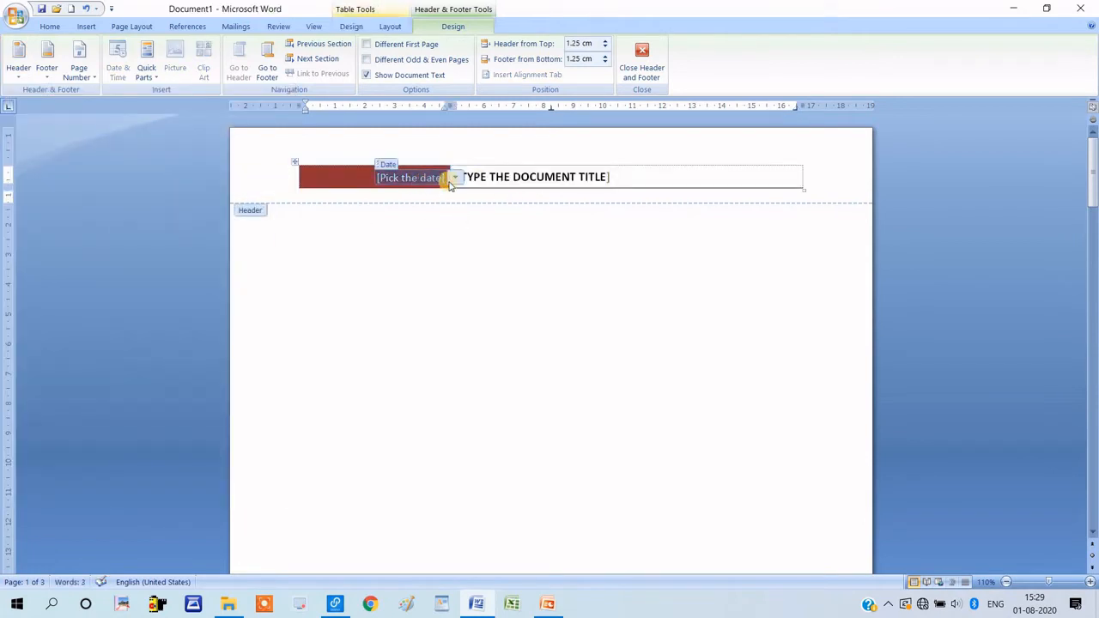
left_click(455, 178)
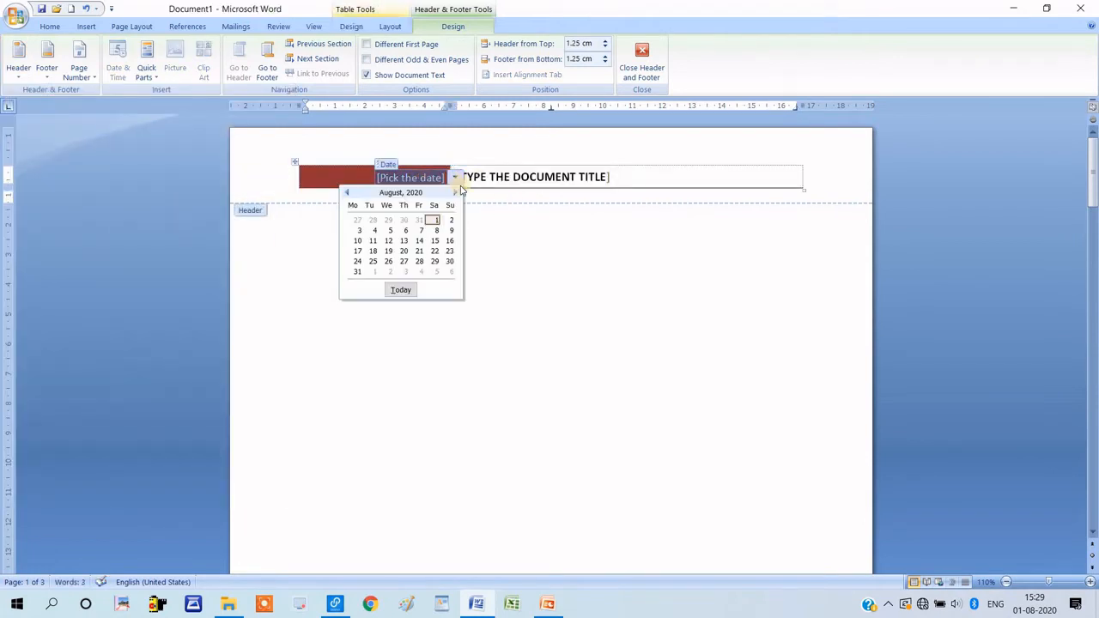
left_click(400, 289)
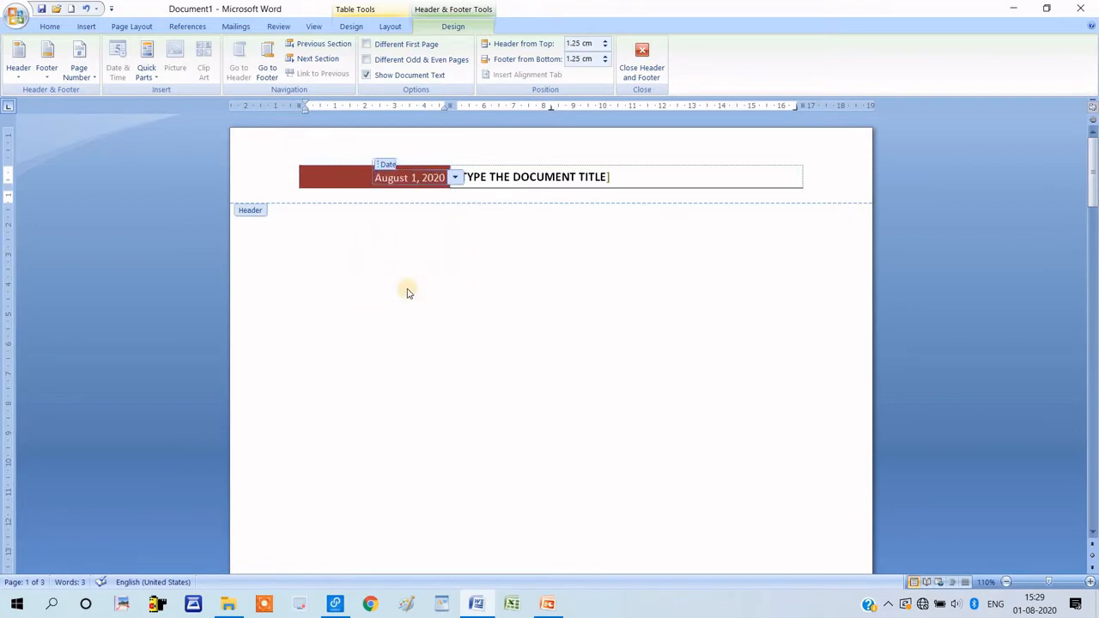
- Enter "AVADH COMPUTER CENTER" as the header's document title, return to the document body, and check the header across the pages
left_click(558, 182)
type("A")
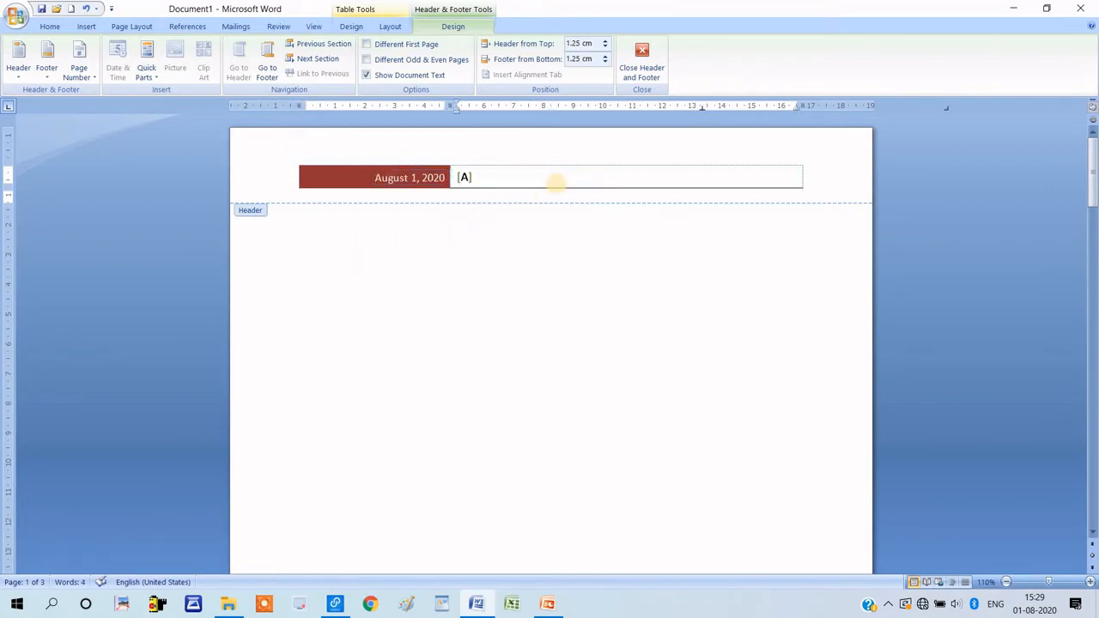
type("VADH ")
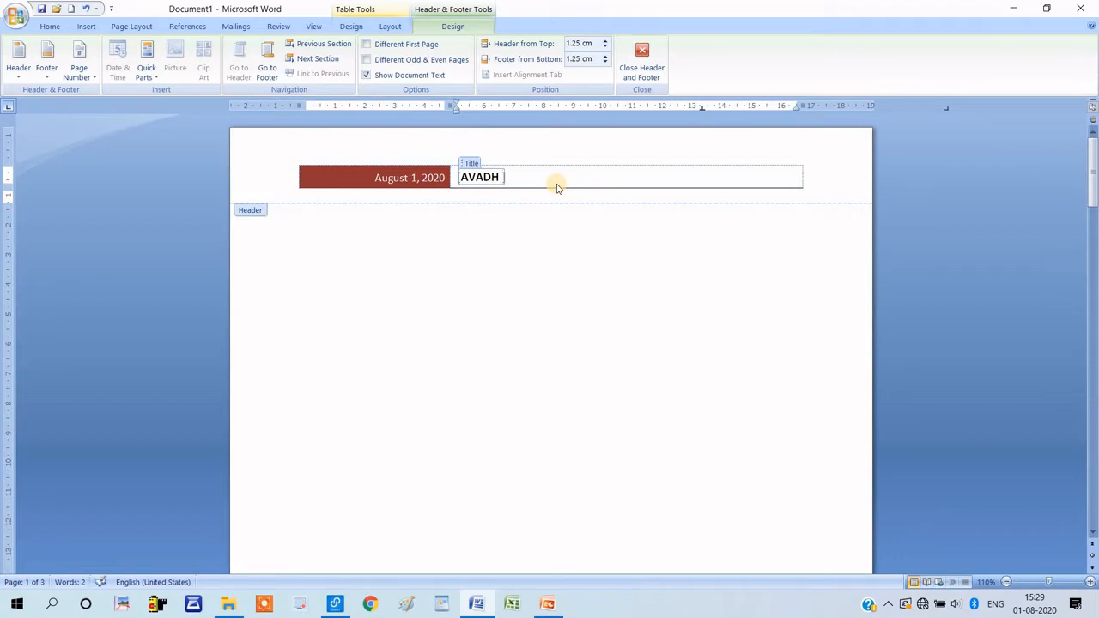
type("COMPUTER CENTER")
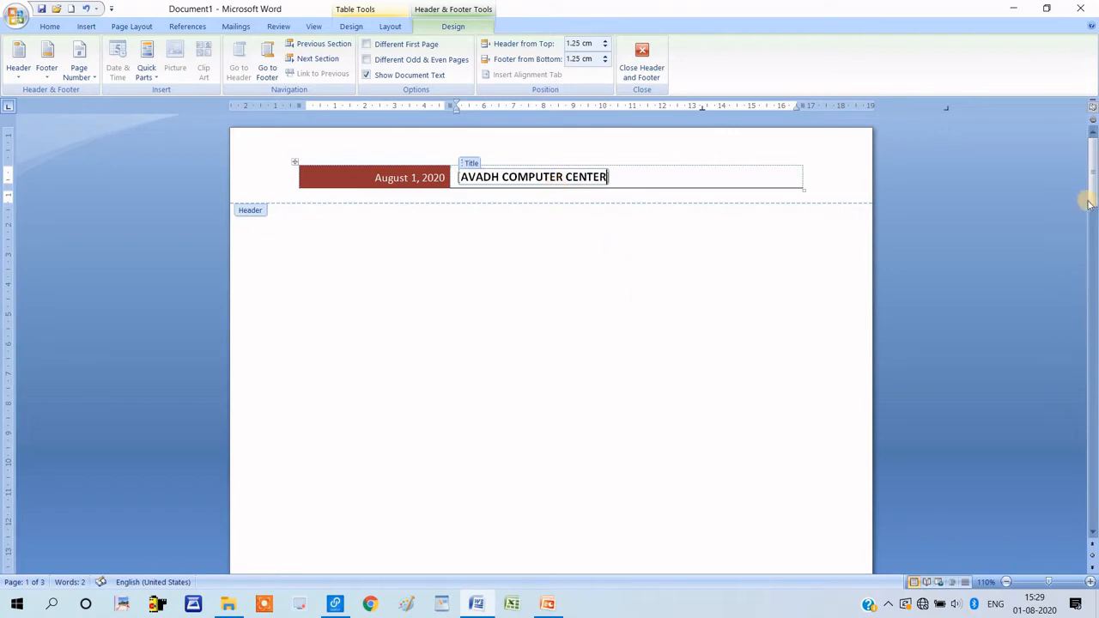
left_click_drag(1091, 193, 1026, 160)
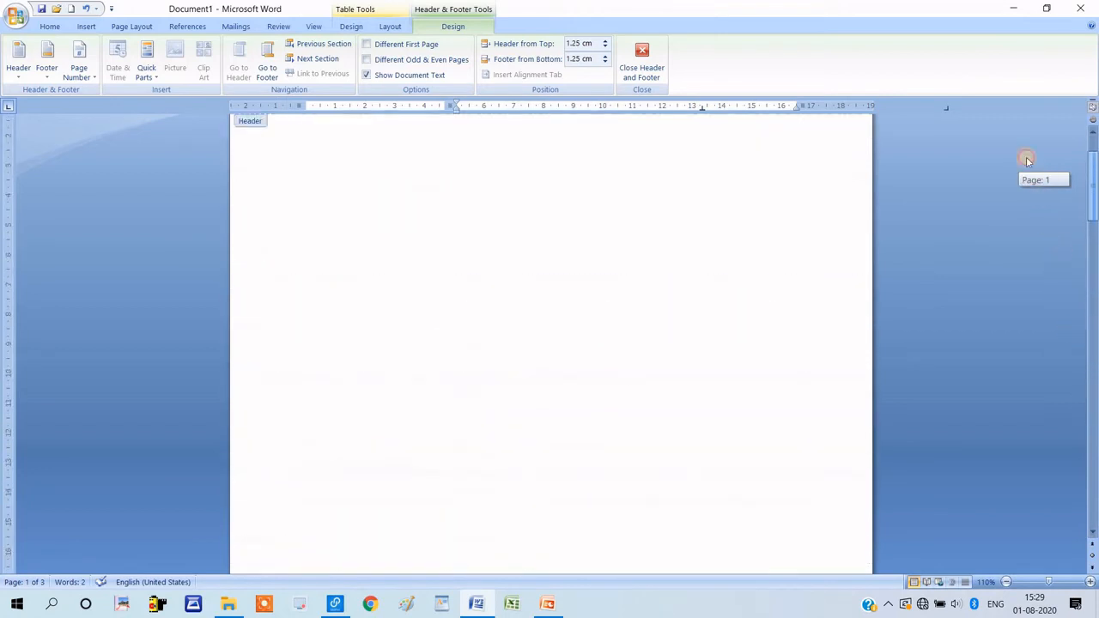
double_click(541, 443)
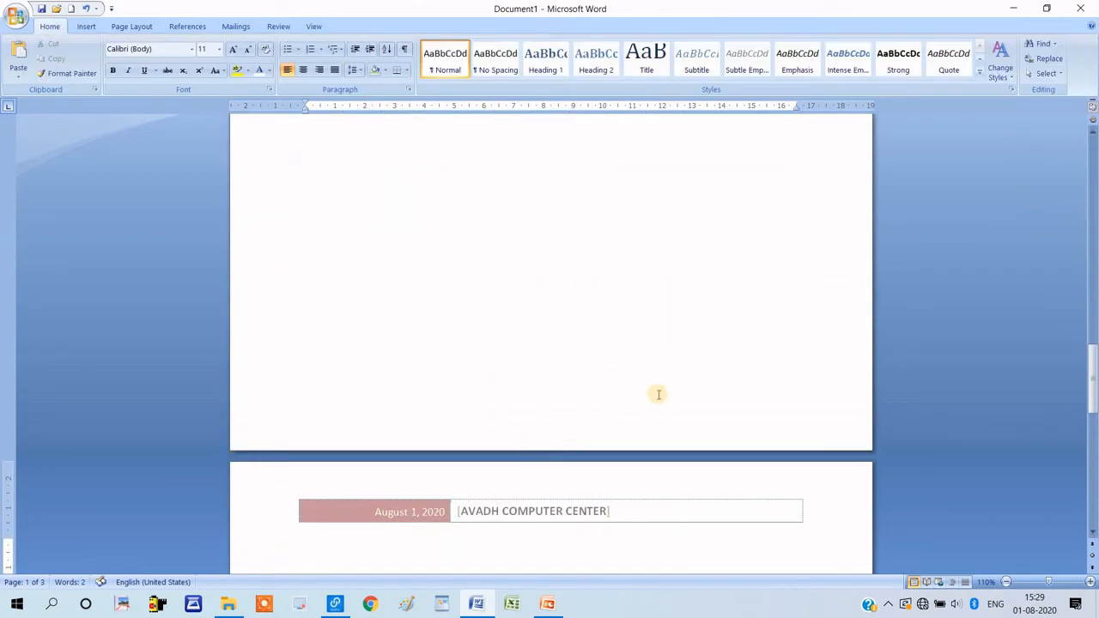
left_click(1095, 344)
left_click_drag(1095, 333, 1070, 171)
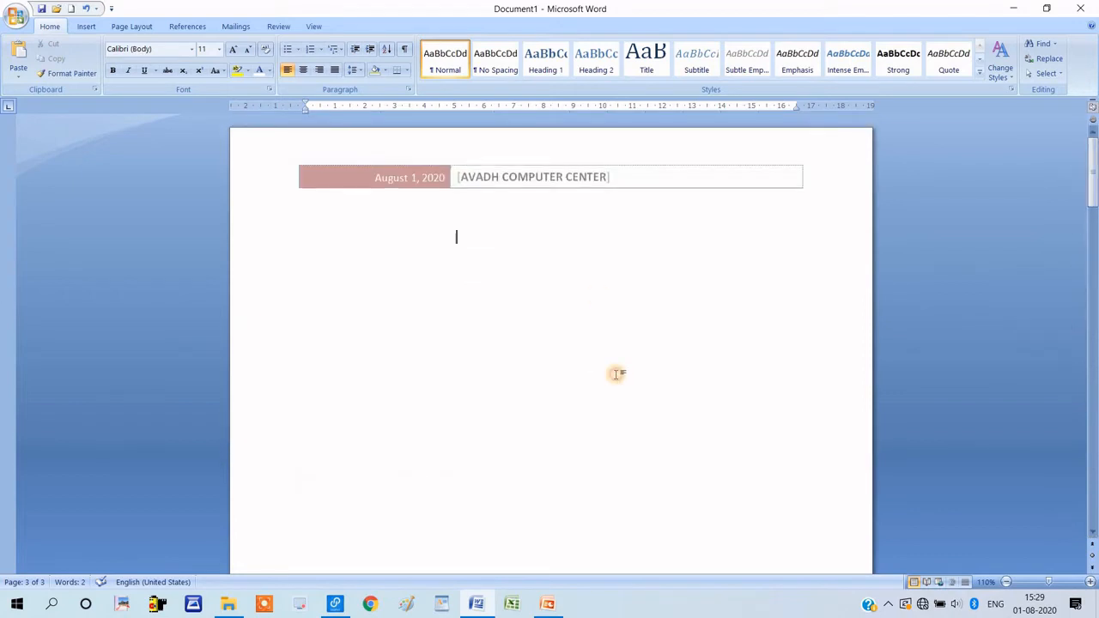
- Insert a built-in footer with a vertical chapter label and page number along the page's outer edge
left_click(84, 26)
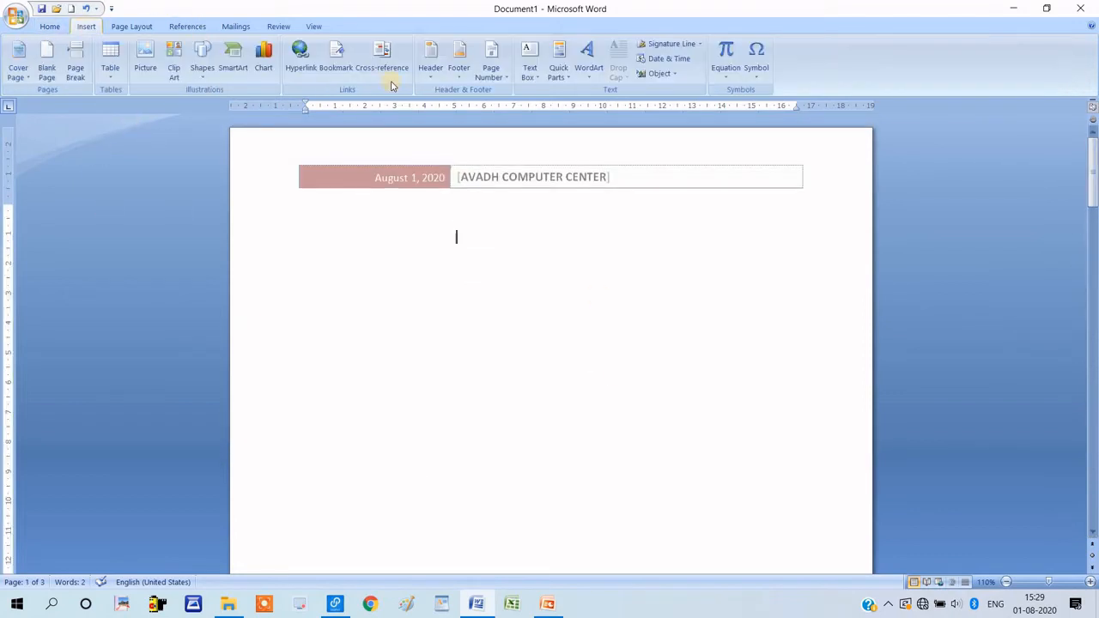
left_click(457, 76)
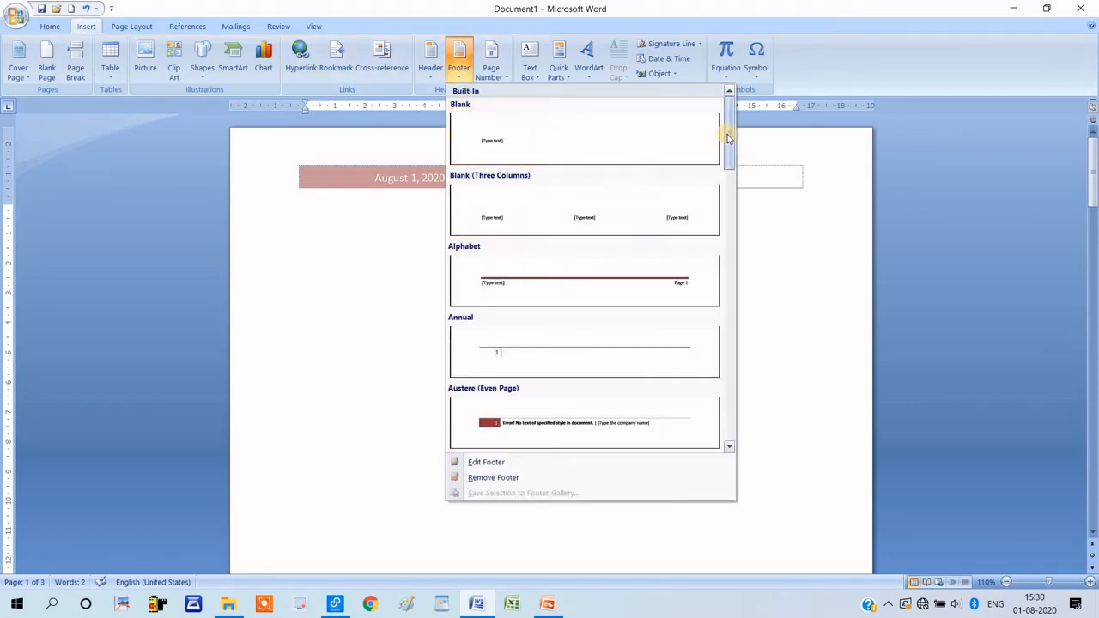
left_click_drag(733, 139, 730, 273)
left_click(638, 248)
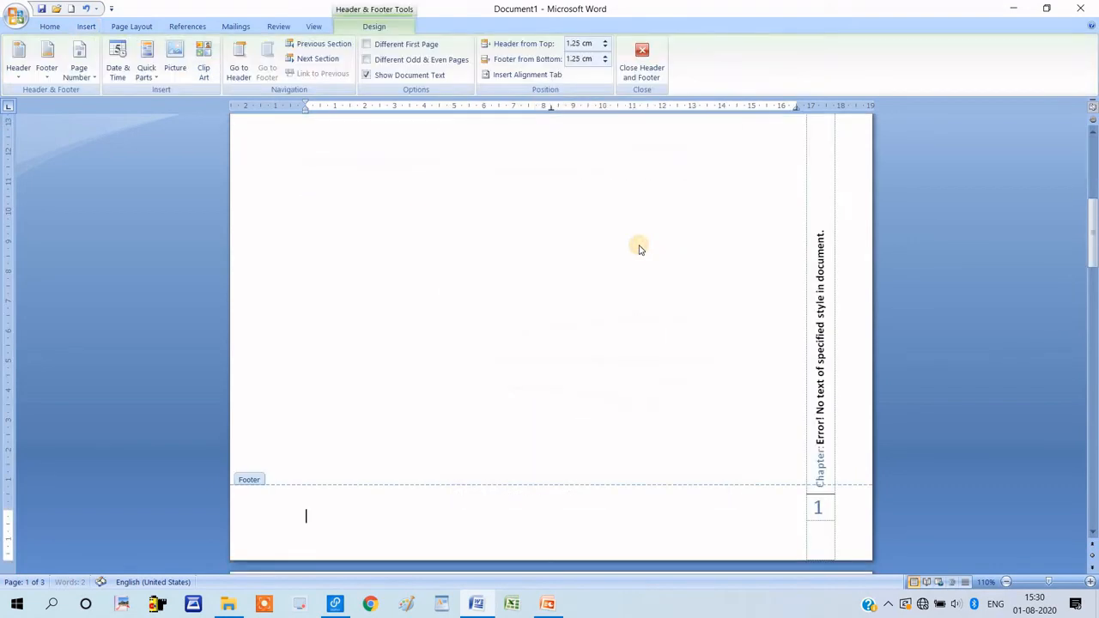
- Select the vertical chapter text and page number, and check the footer on all three pages
left_click(823, 481)
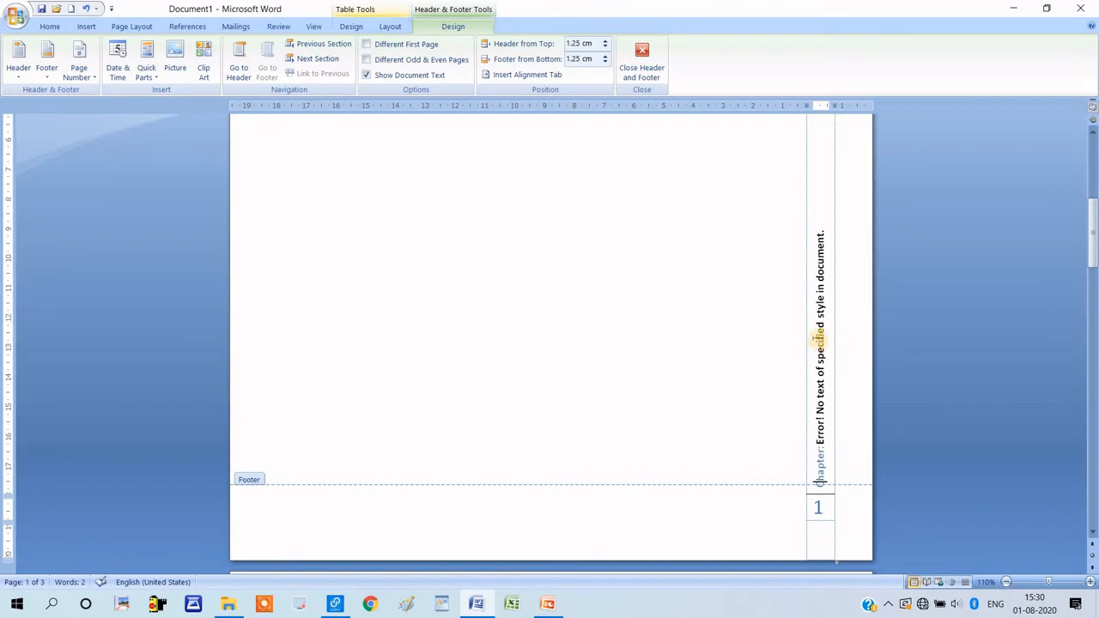
left_click_drag(827, 232, 801, 501)
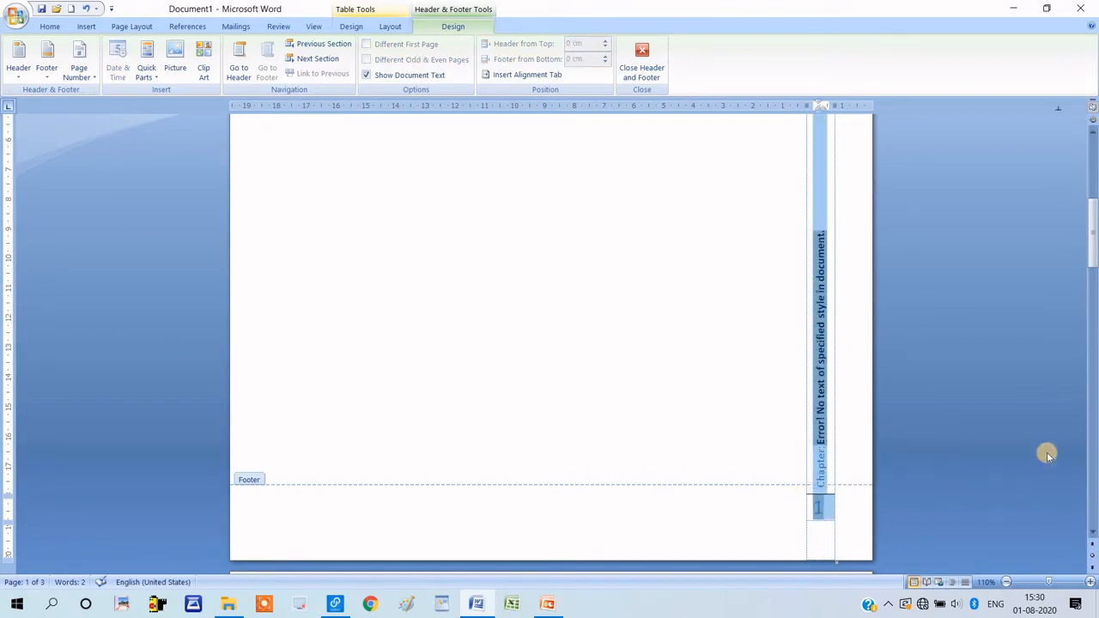
left_click_drag(1095, 225, 1095, 378)
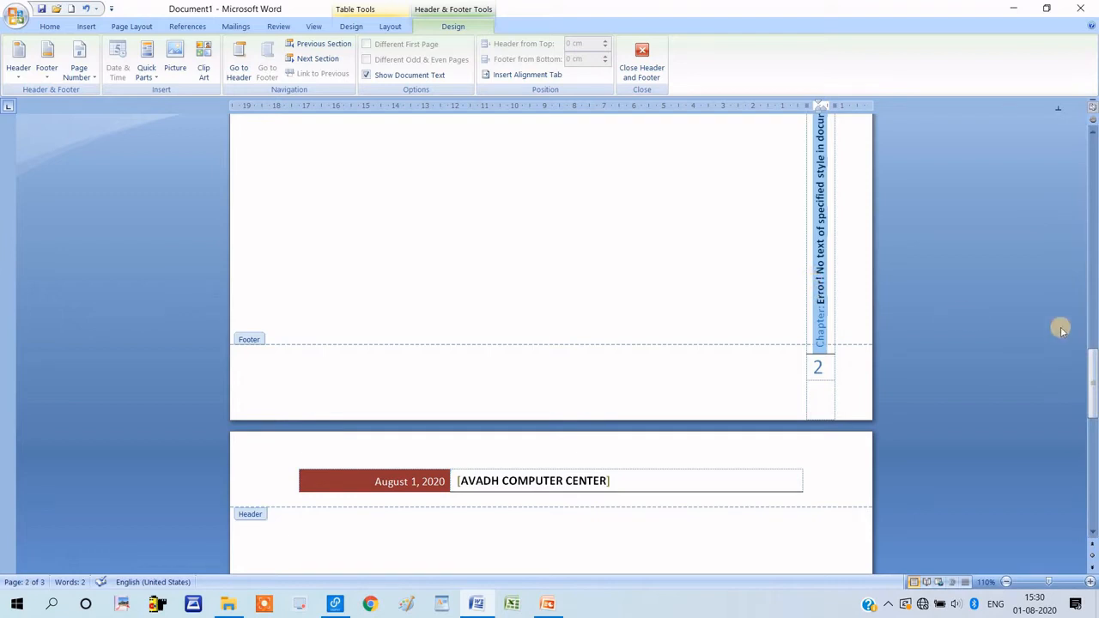
left_click_drag(1095, 369, 1096, 490)
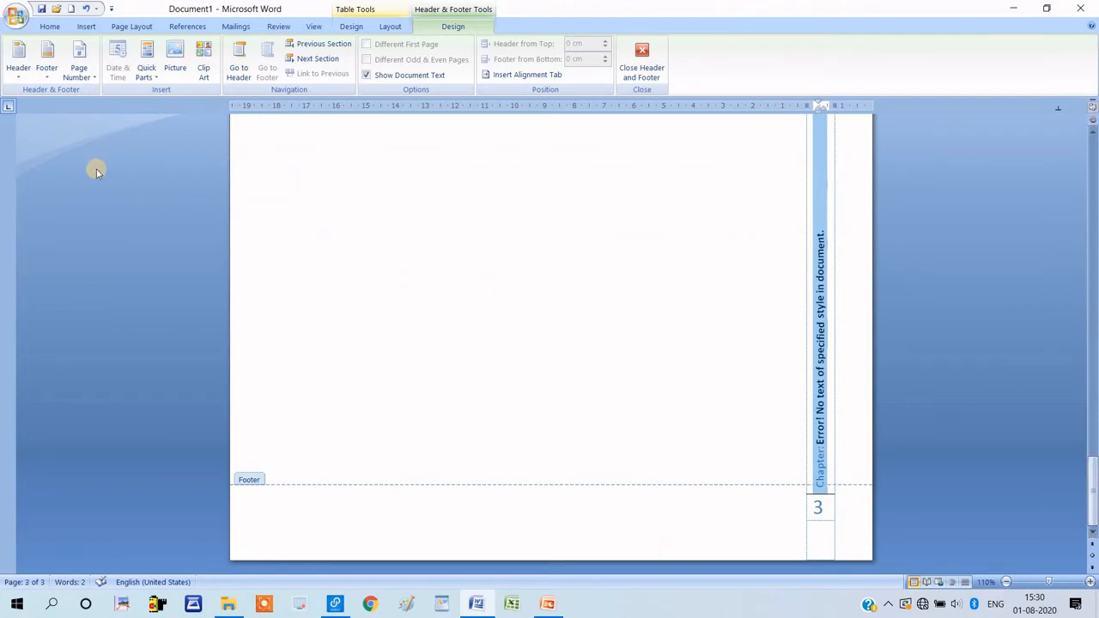
- Remove the footer and the header from the document and return to the body text
left_click(43, 77)
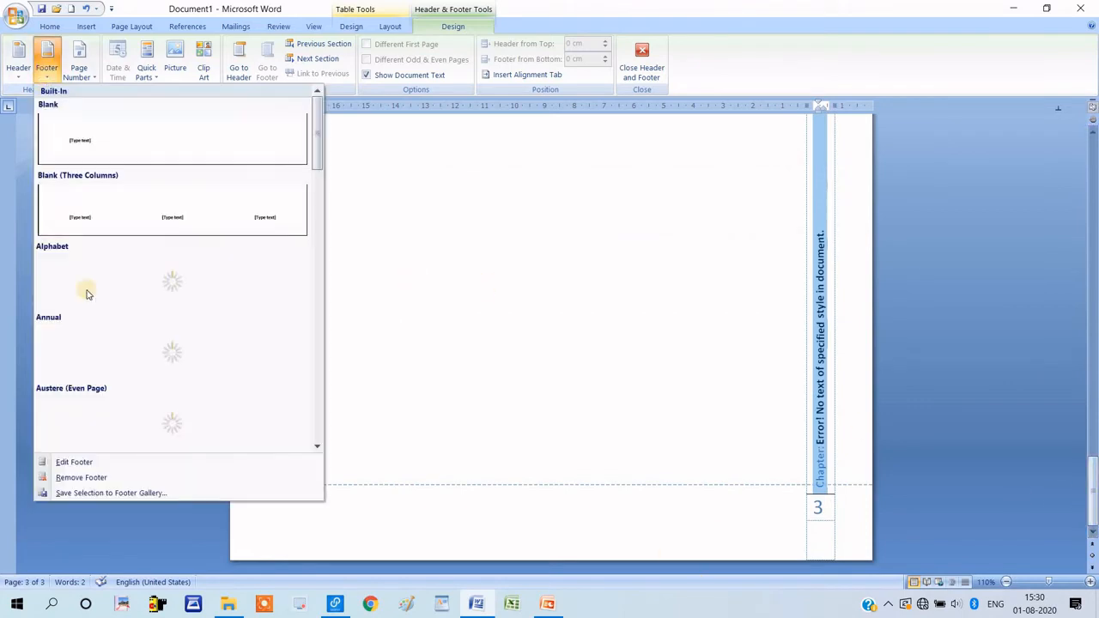
left_click(69, 478)
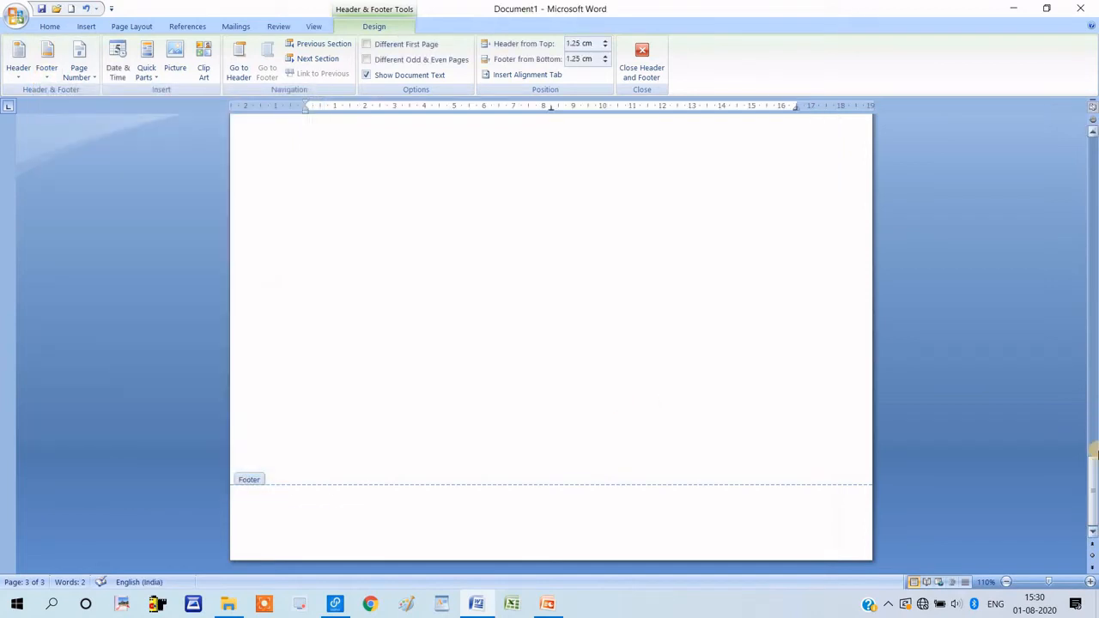
left_click_drag(1095, 470, 1096, 170)
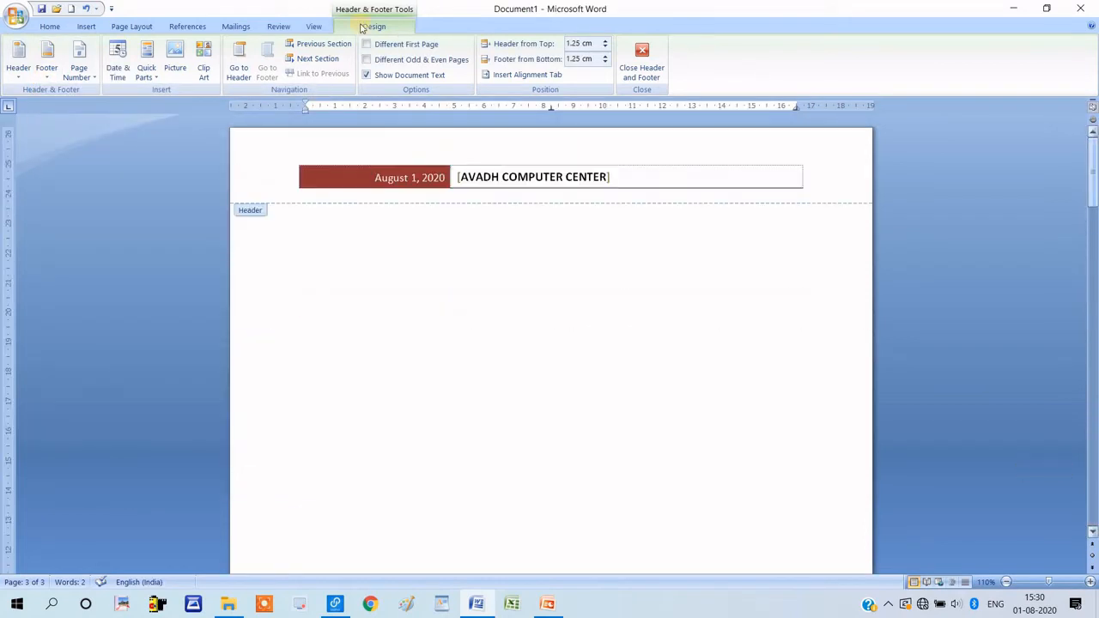
left_click(18, 60)
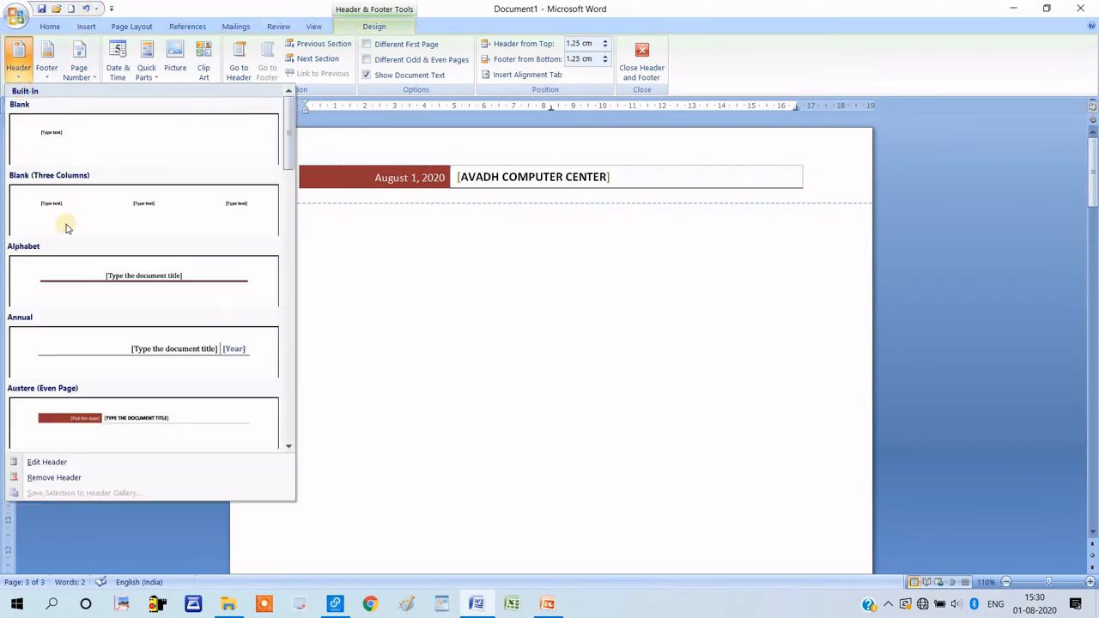
left_click(61, 482)
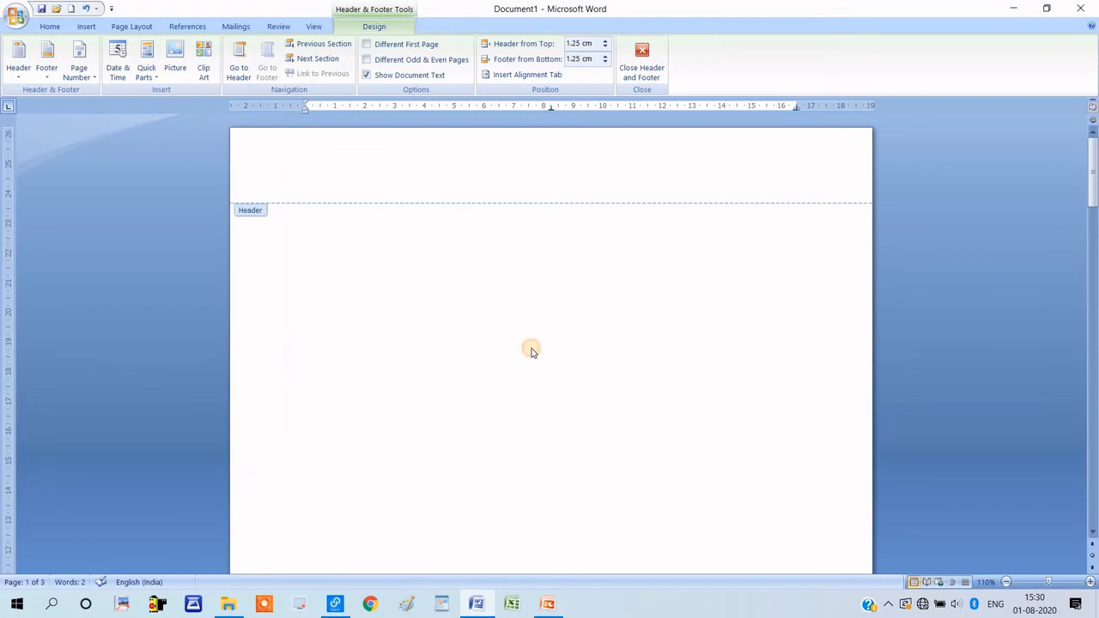
double_click(532, 350)
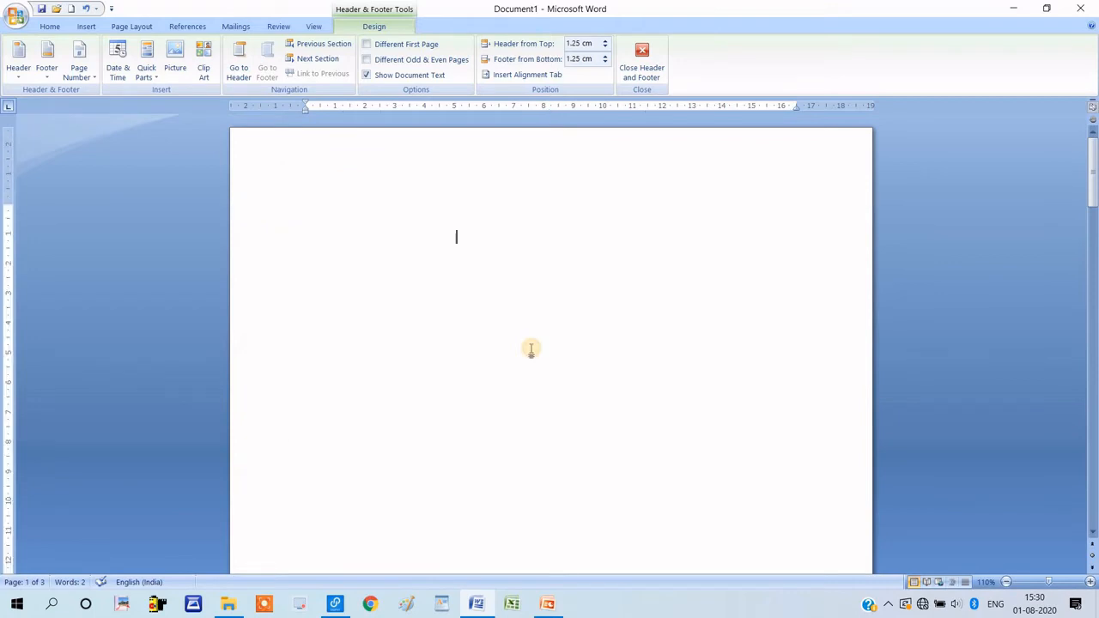
- Insert the built-in Mod (Odd Page) header on the first page
left_click(87, 27)
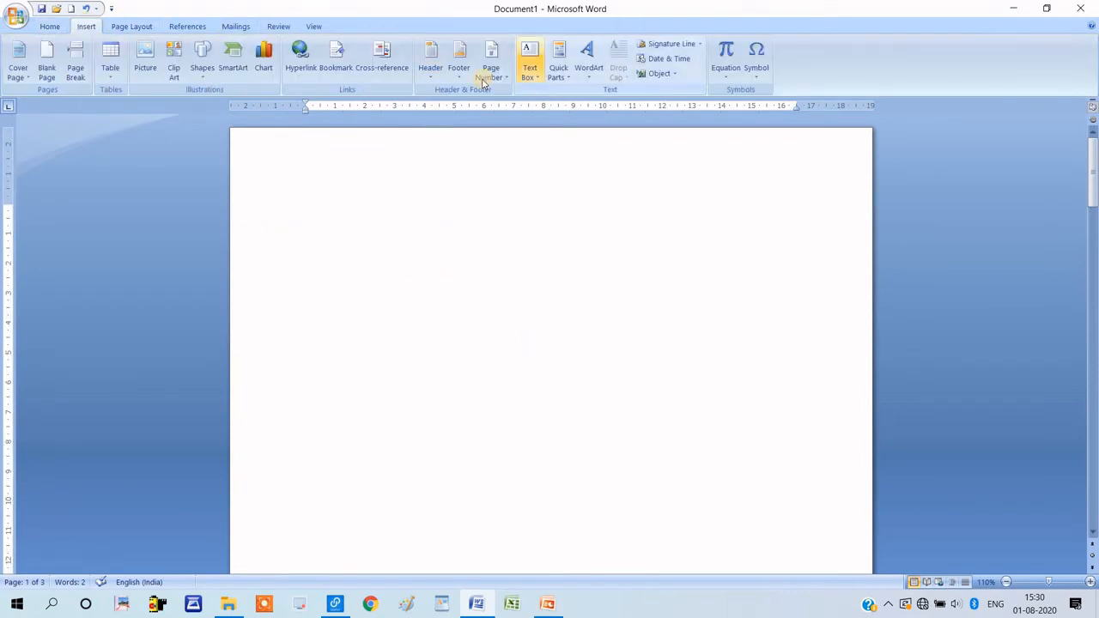
left_click(434, 80)
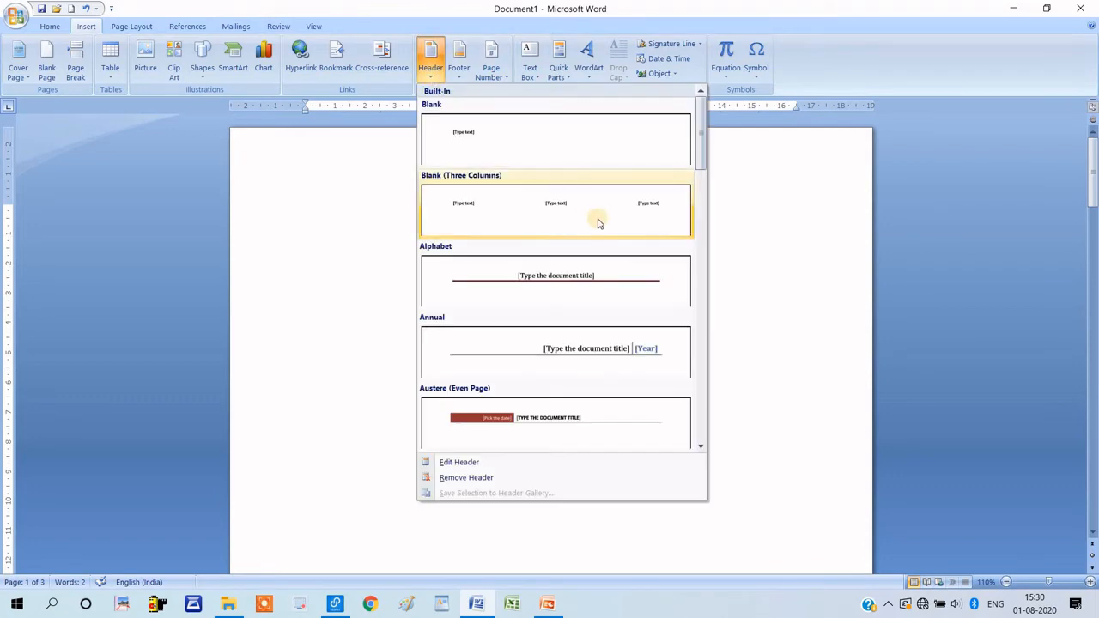
left_click_drag(704, 161, 680, 336)
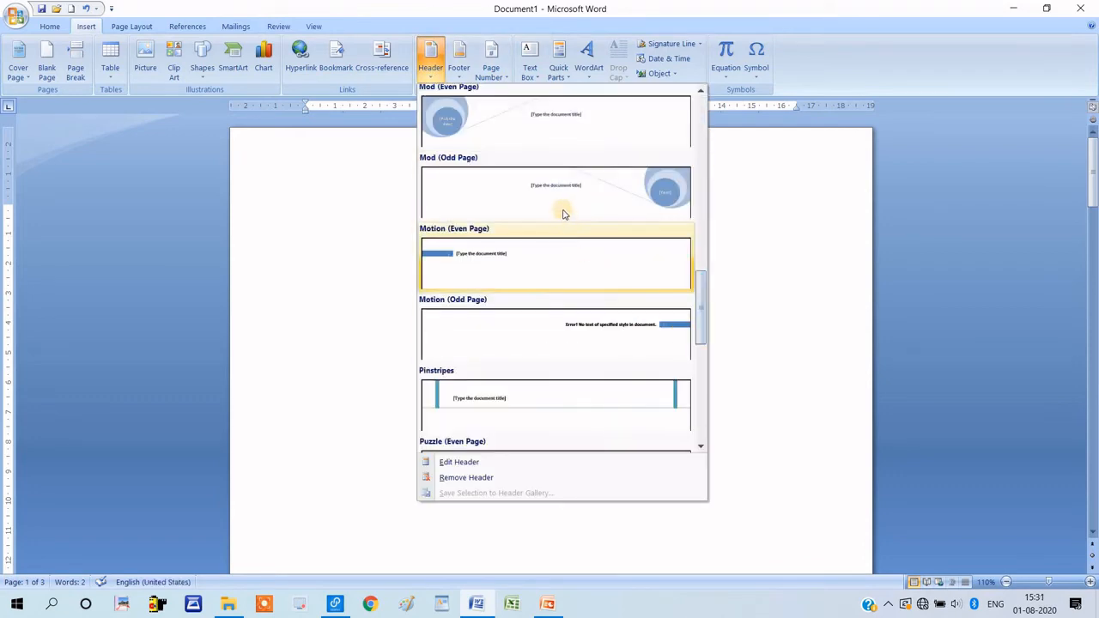
left_click(542, 178)
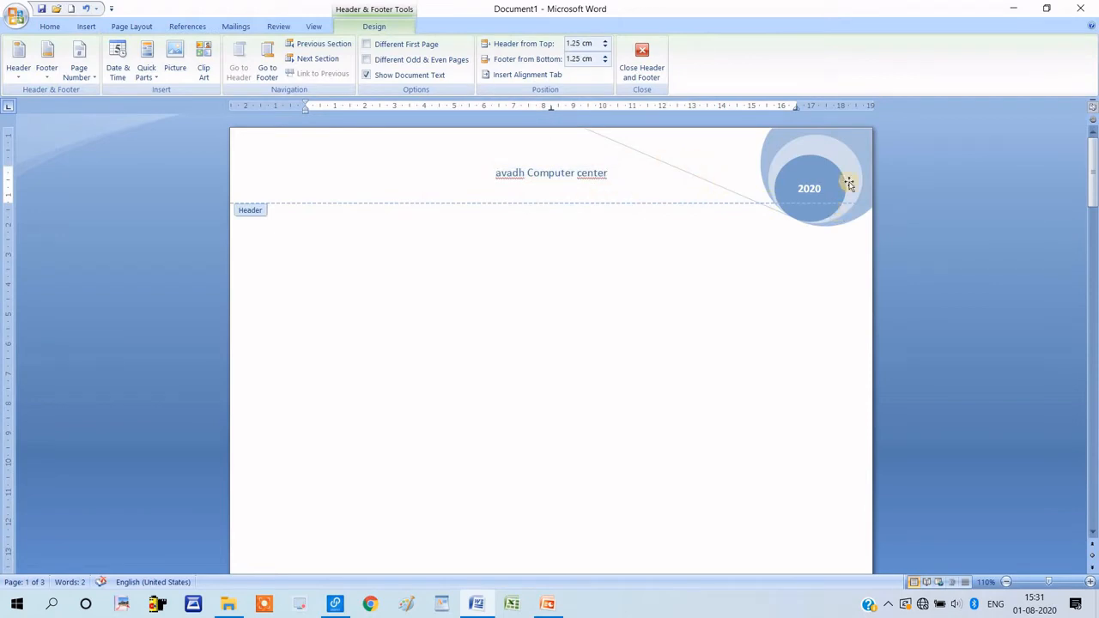
- Capitalize the first letter of the header title so it reads "Avadh Computer center", and return to the document body
triple_click(518, 174)
left_click(496, 175)
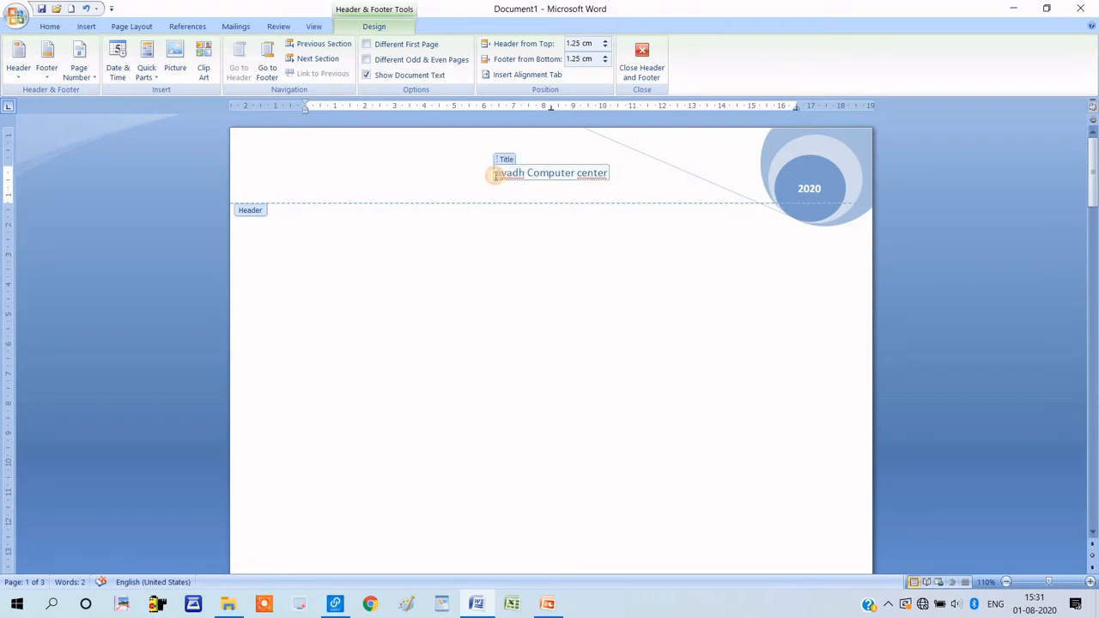
key("Delete")
type("A")
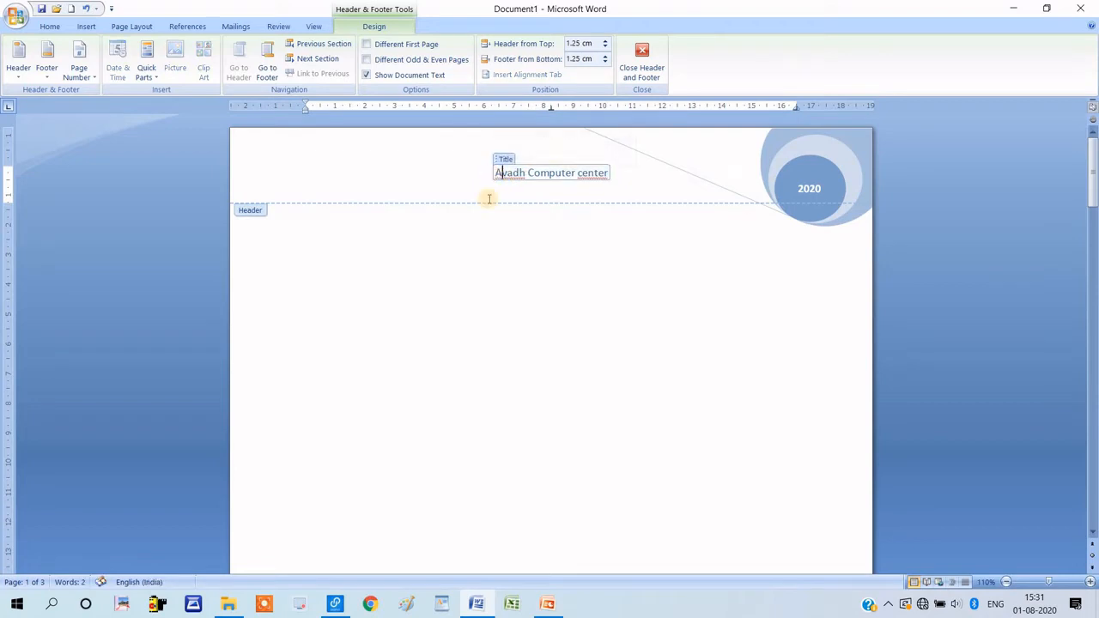
double_click(533, 348)
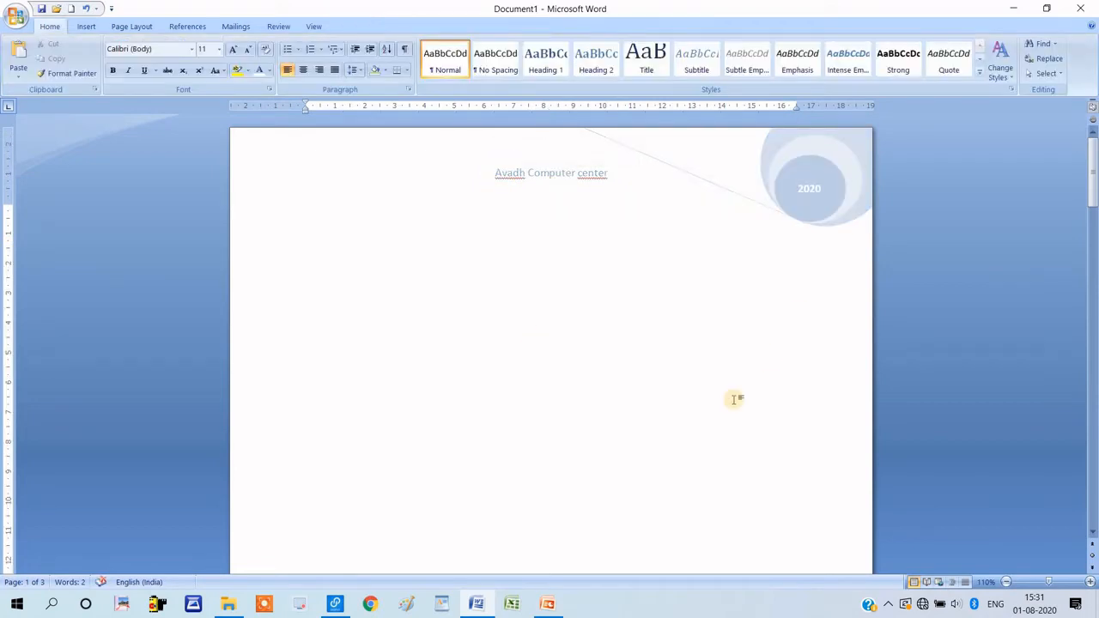
- Resize the header's circle graphic, first smaller and finally larger than its original size, and return to the document body
double_click(790, 180)
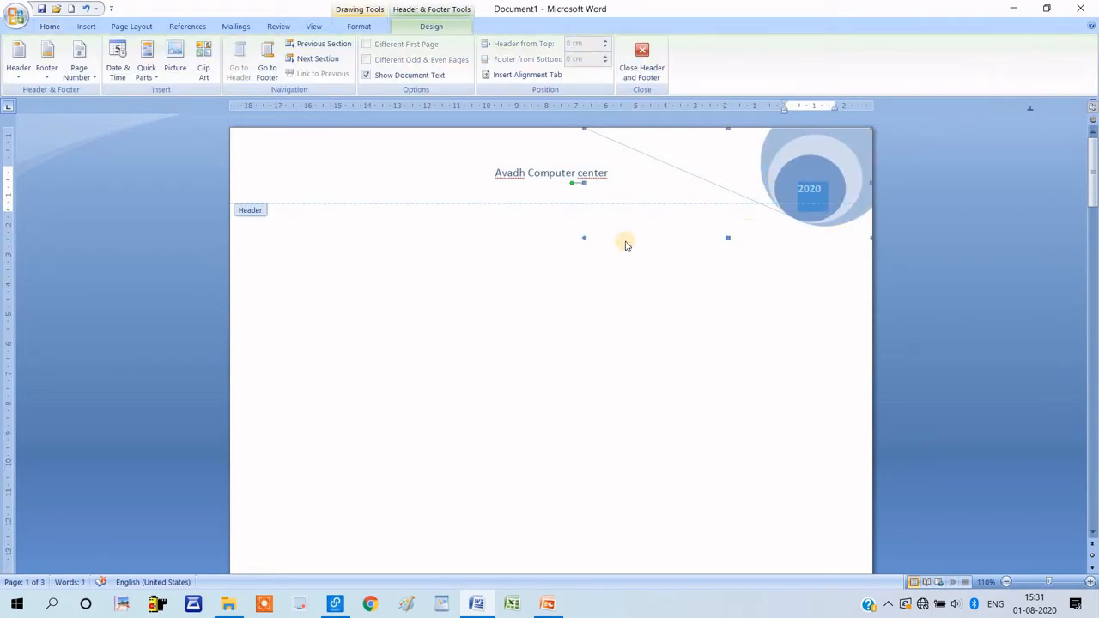
left_click_drag(584, 238, 645, 200)
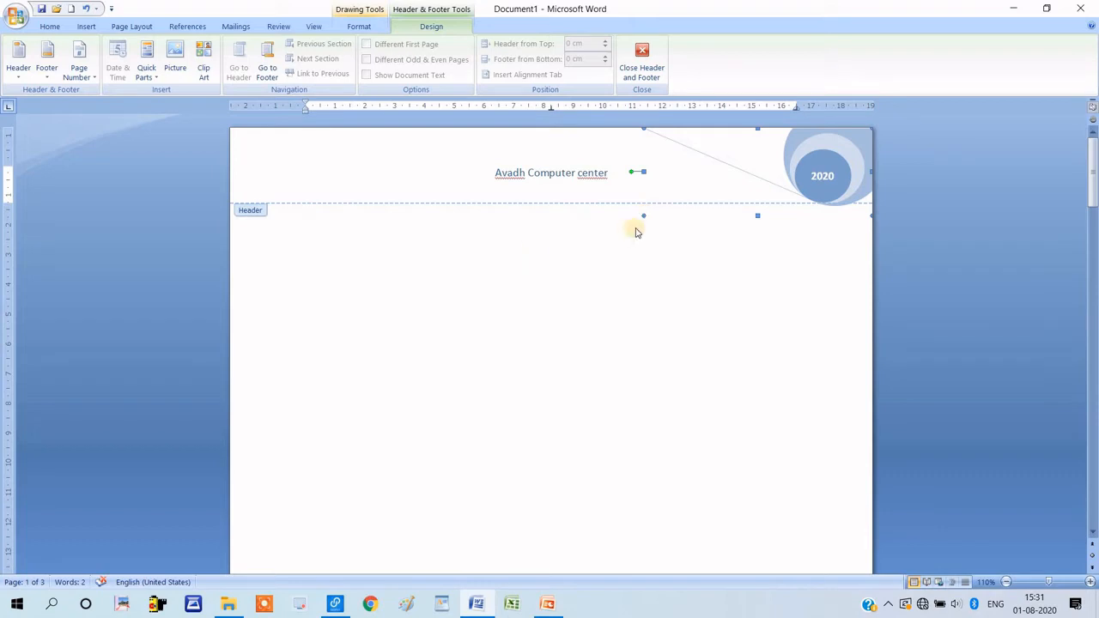
left_click_drag(644, 218, 566, 290)
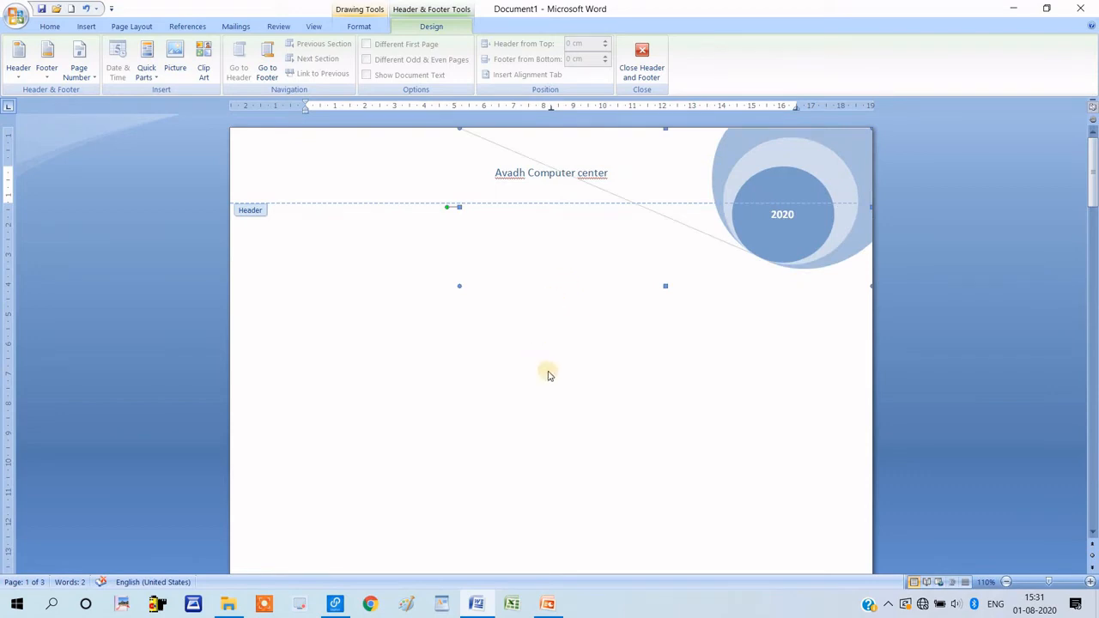
double_click(544, 373)
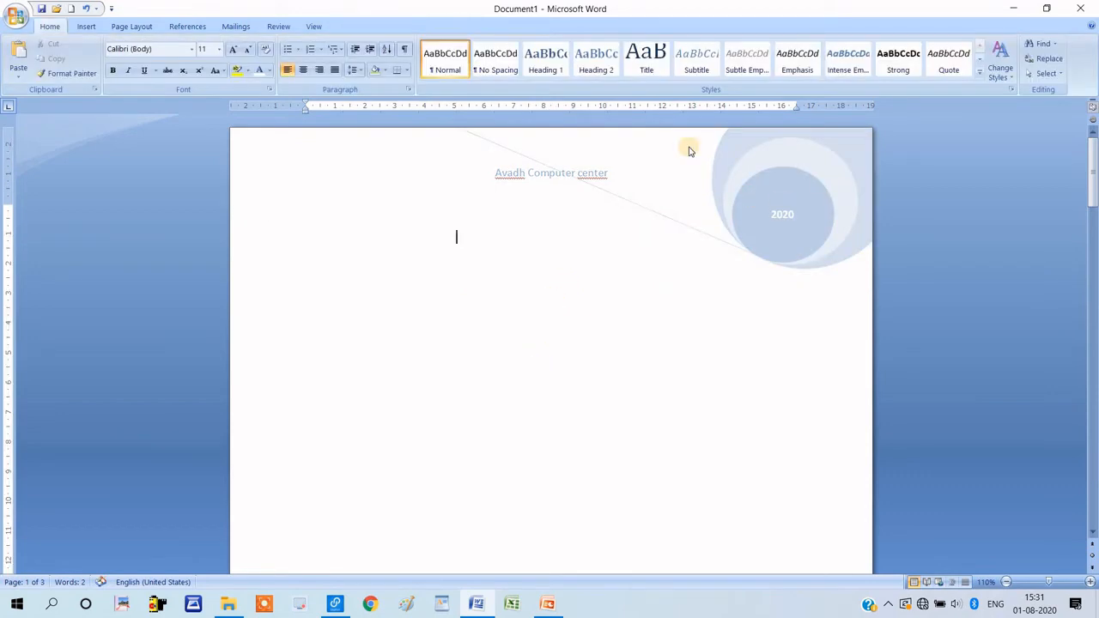
- Reopen the header for editing and insert a Plain Number 1 page number at the top of the page
double_click(547, 158)
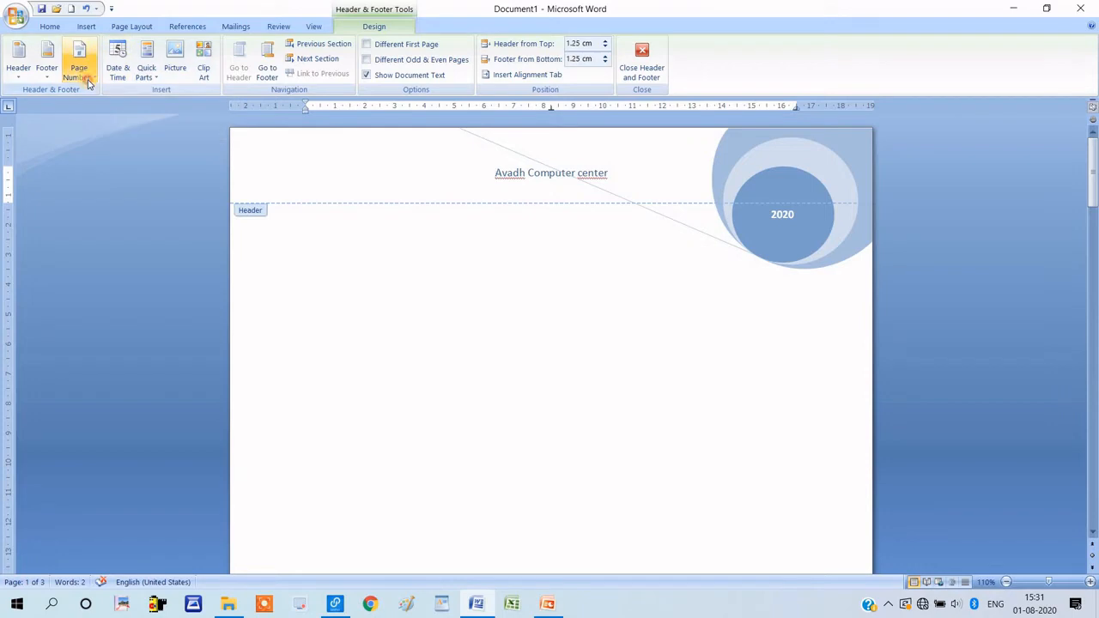
left_click(86, 76)
mouse_move(95, 95)
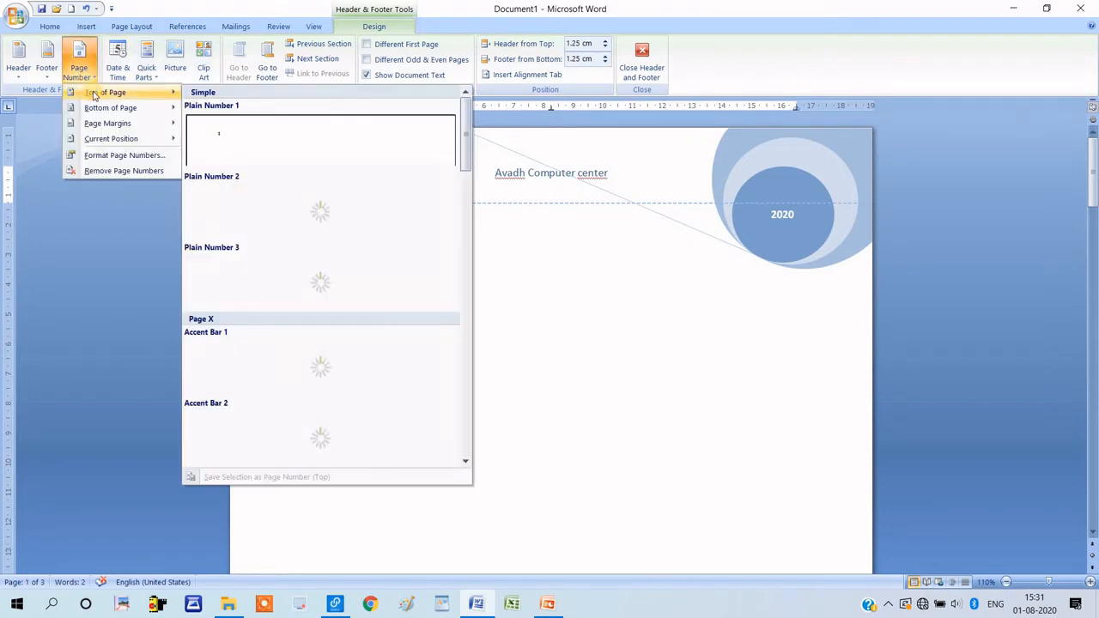
left_click(221, 152)
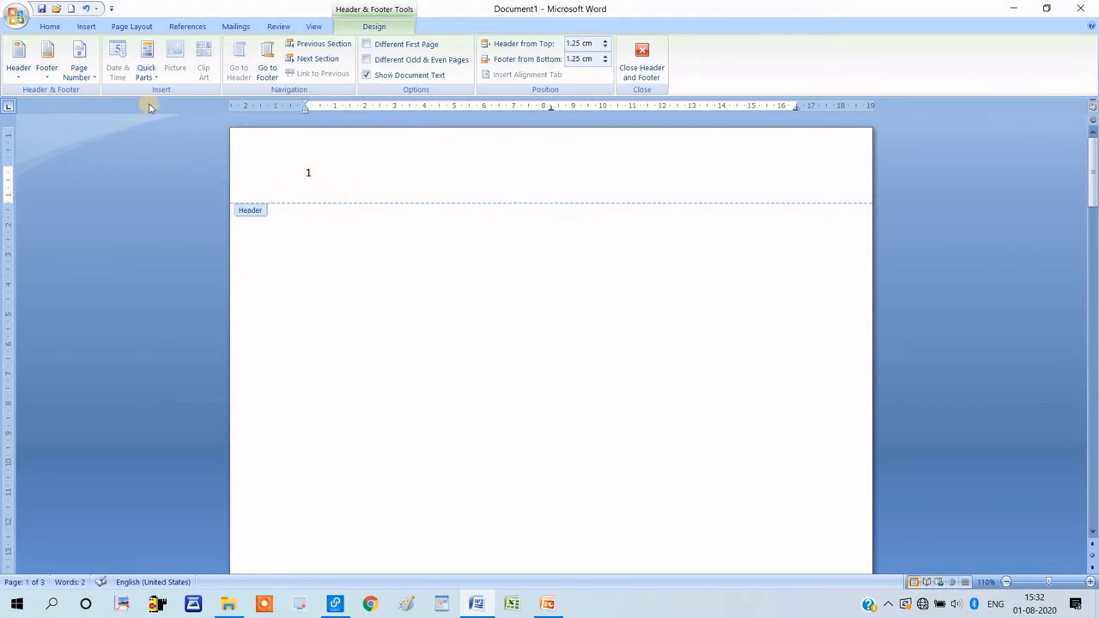
- Change the top-of-page number to the Accent Bar 1 style
left_click(78, 68)
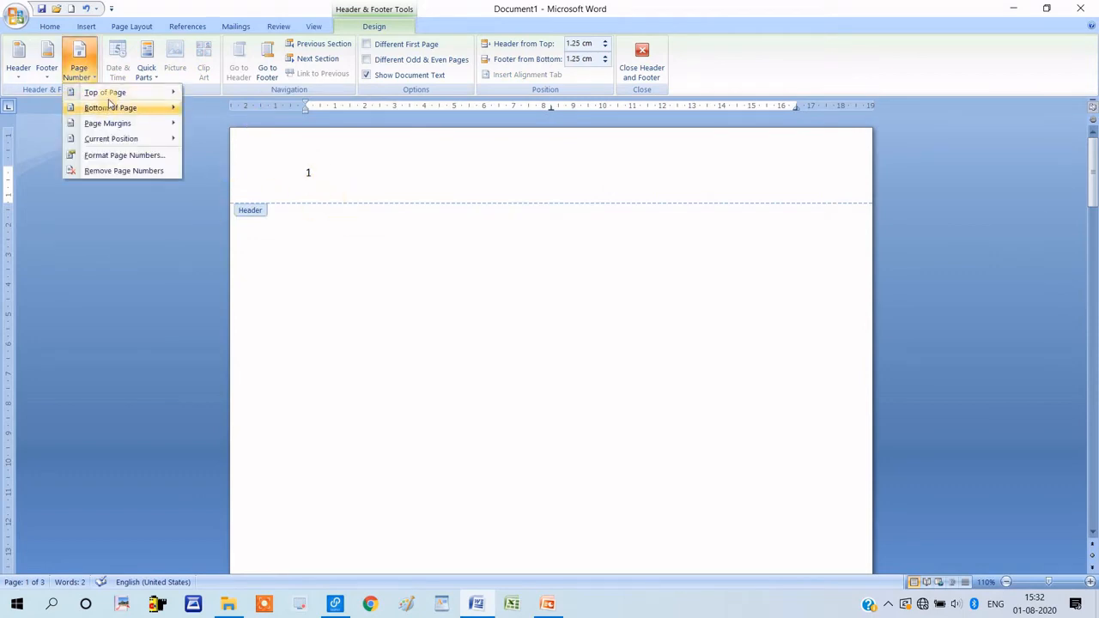
mouse_move(110, 96)
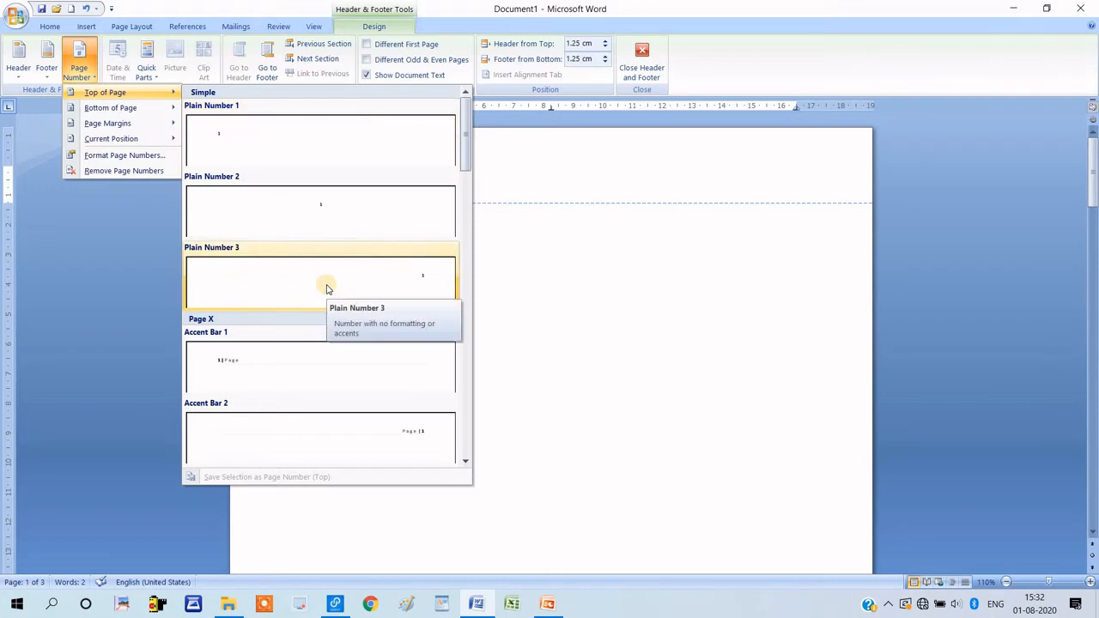
left_click(300, 375)
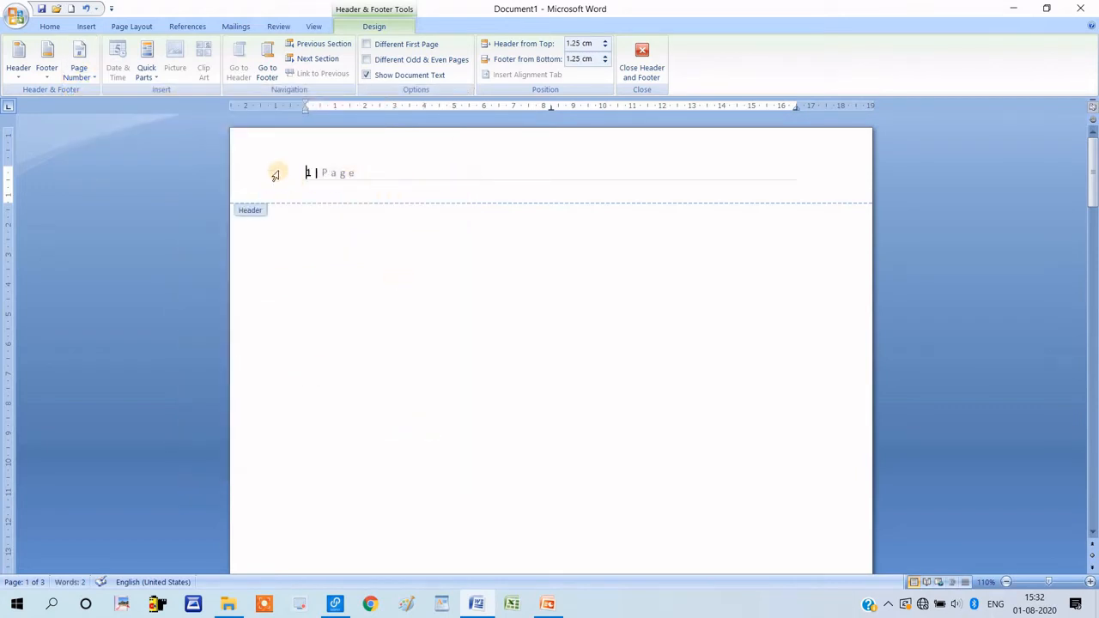
- Browse the top-of-page number styles and apply Brackets 2 to the header
left_click(77, 70)
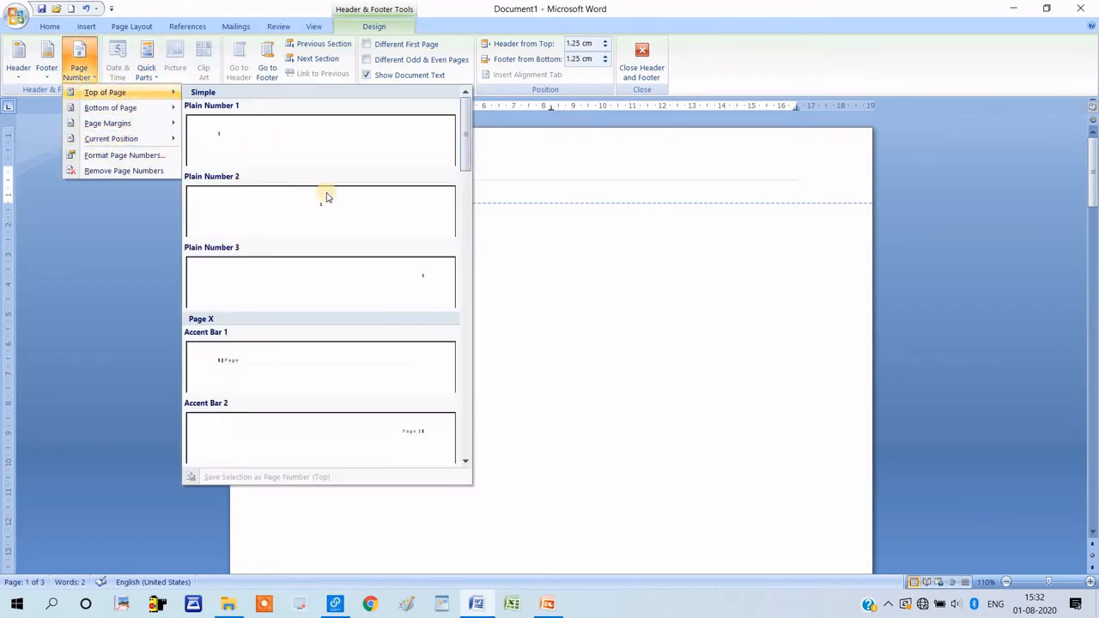
left_click(467, 462)
left_click(467, 461)
left_click(467, 462)
left_click(466, 461)
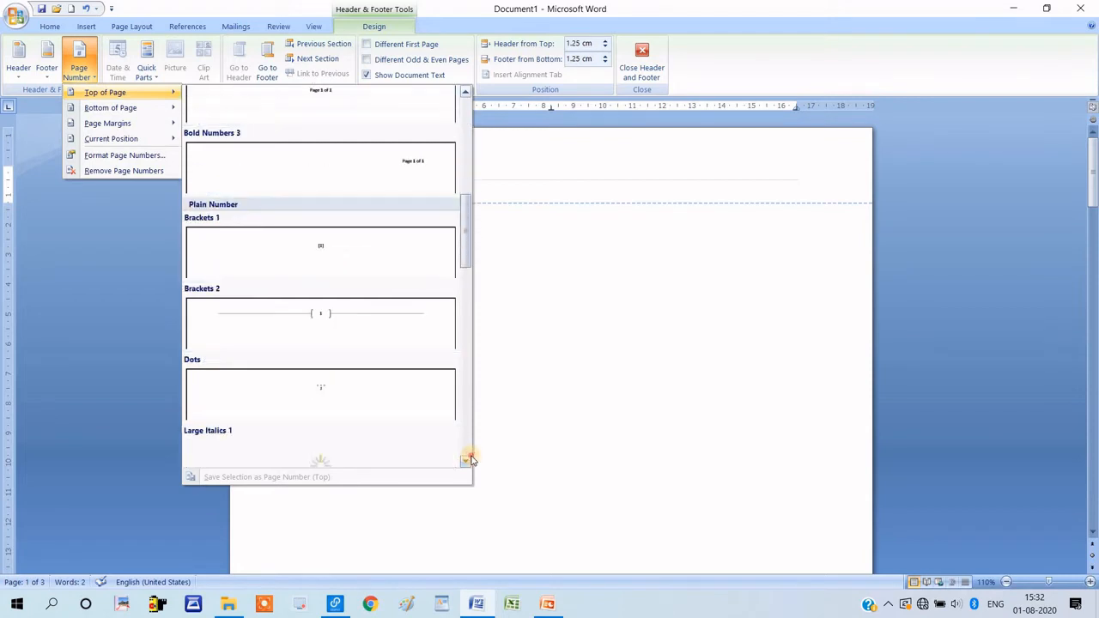
left_click(466, 461)
left_click(466, 461)
left_click(467, 461)
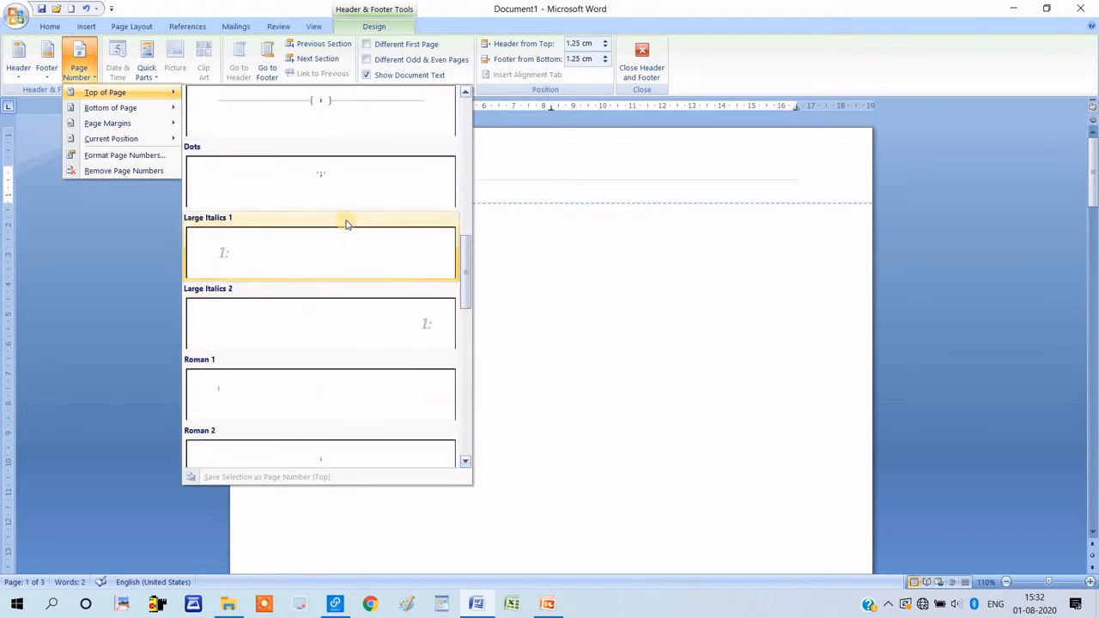
left_click(313, 110)
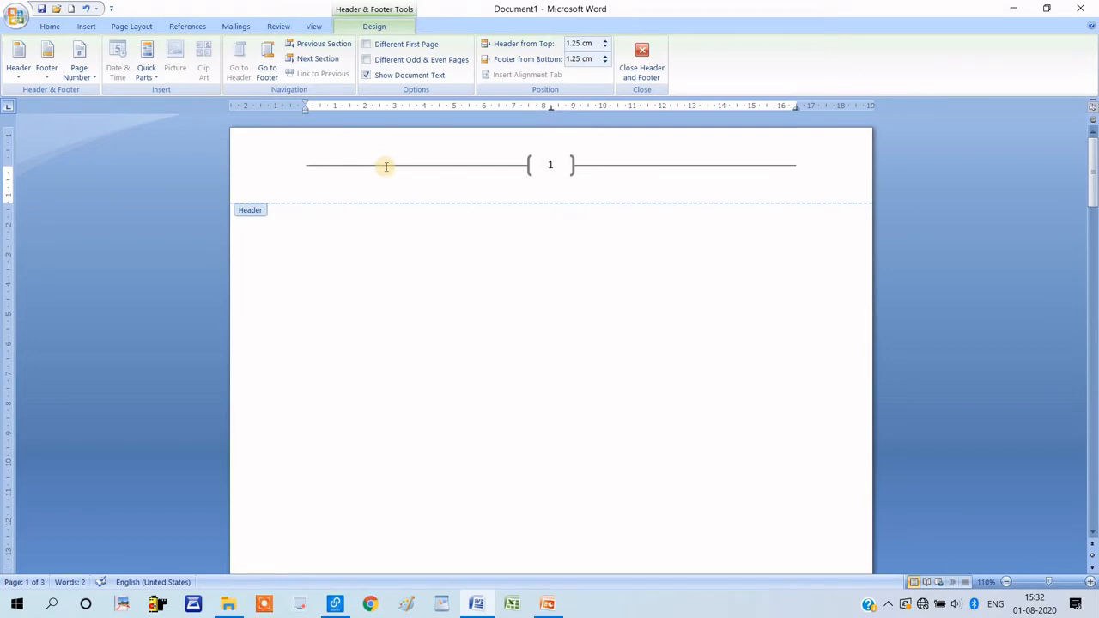
- Remove the header containing the Brackets 2 page number from the document
left_click(54, 84)
left_click(20, 76)
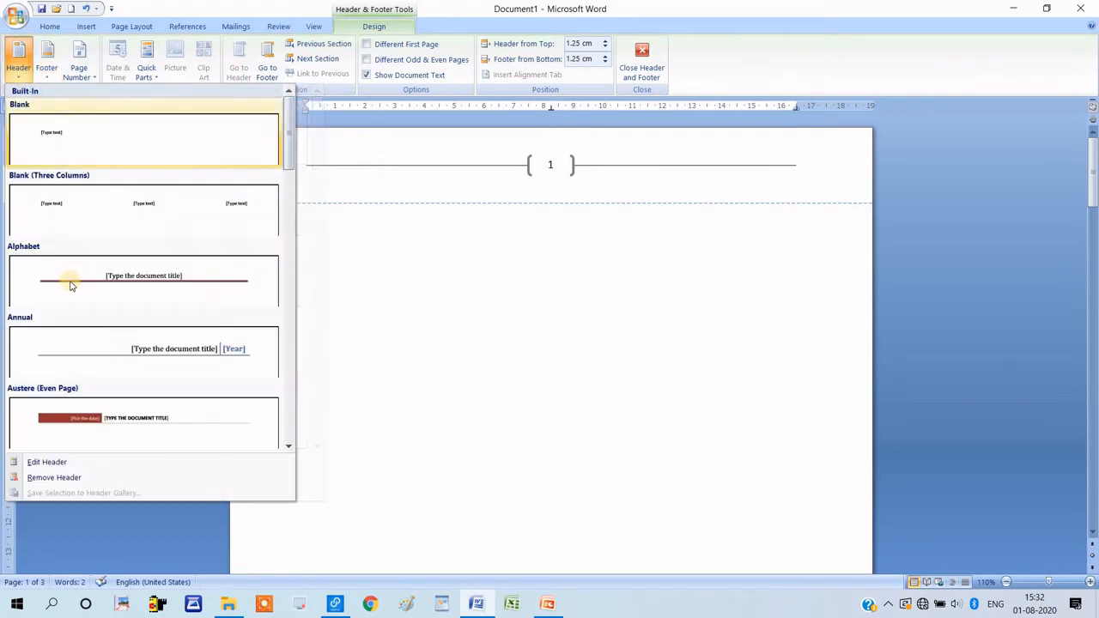
left_click(75, 480)
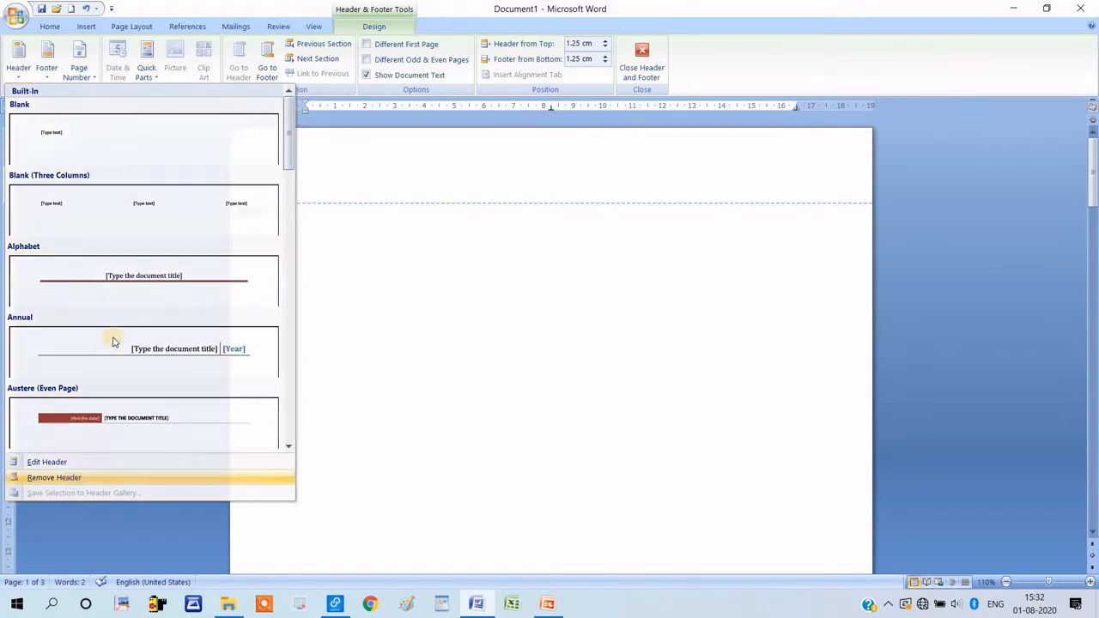
- Insert a Dots-style page number at the bottom of the page and check the footers through page 3
left_click(86, 74)
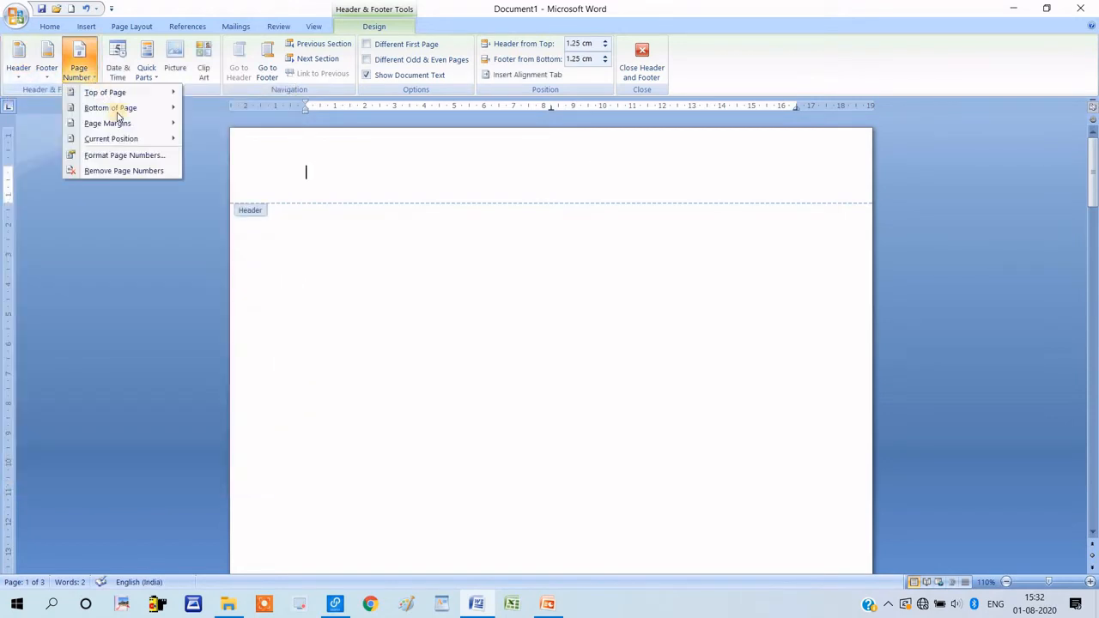
mouse_move(123, 114)
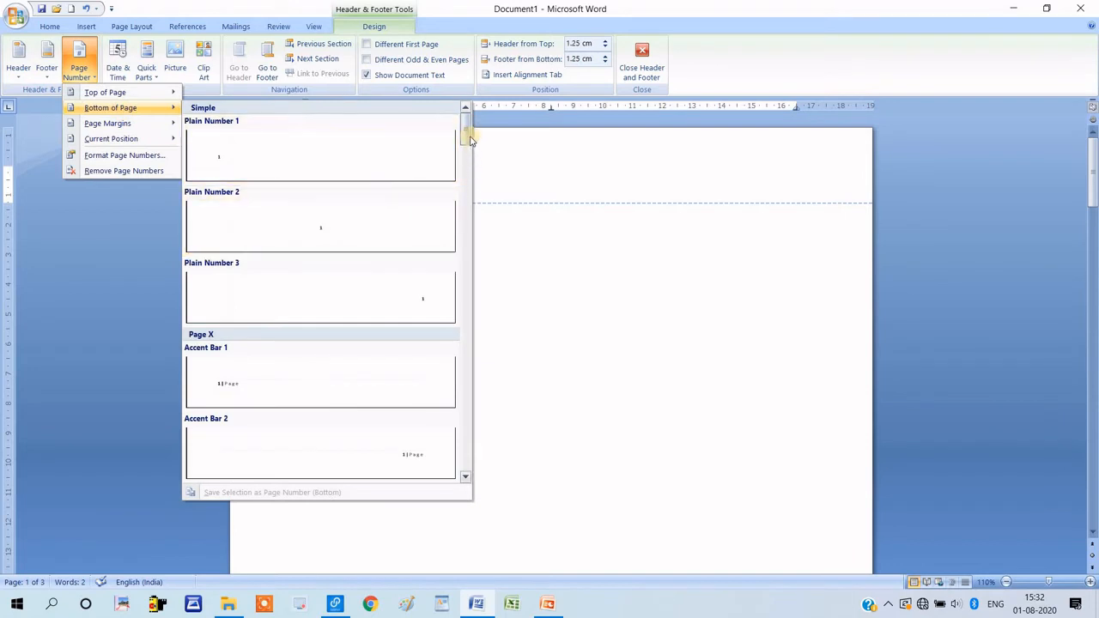
left_click_drag(465, 138, 463, 225)
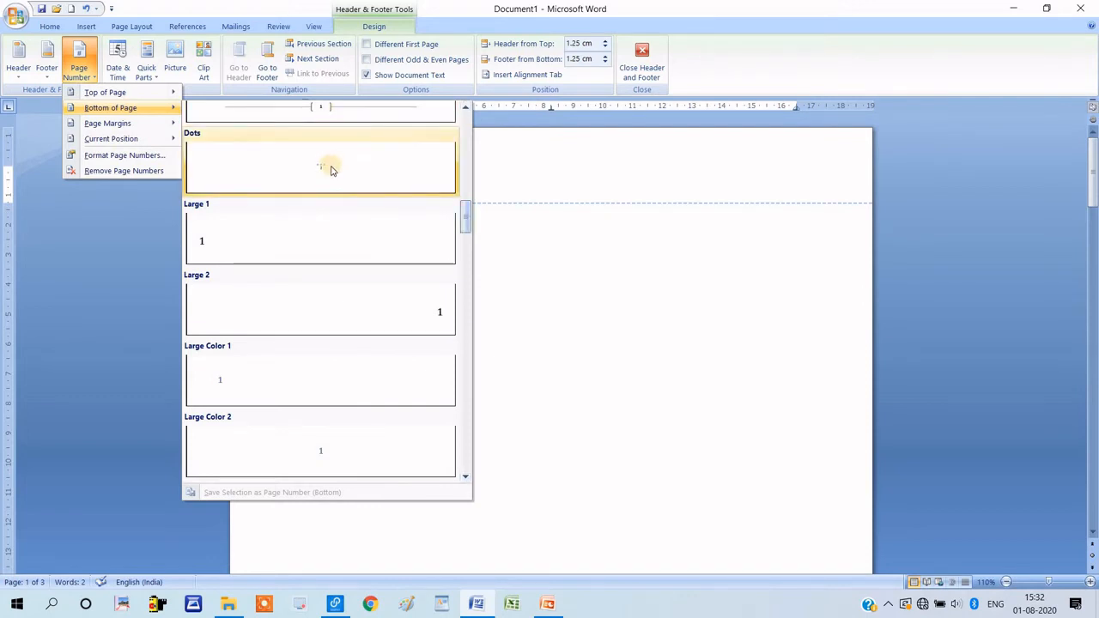
left_click(335, 179)
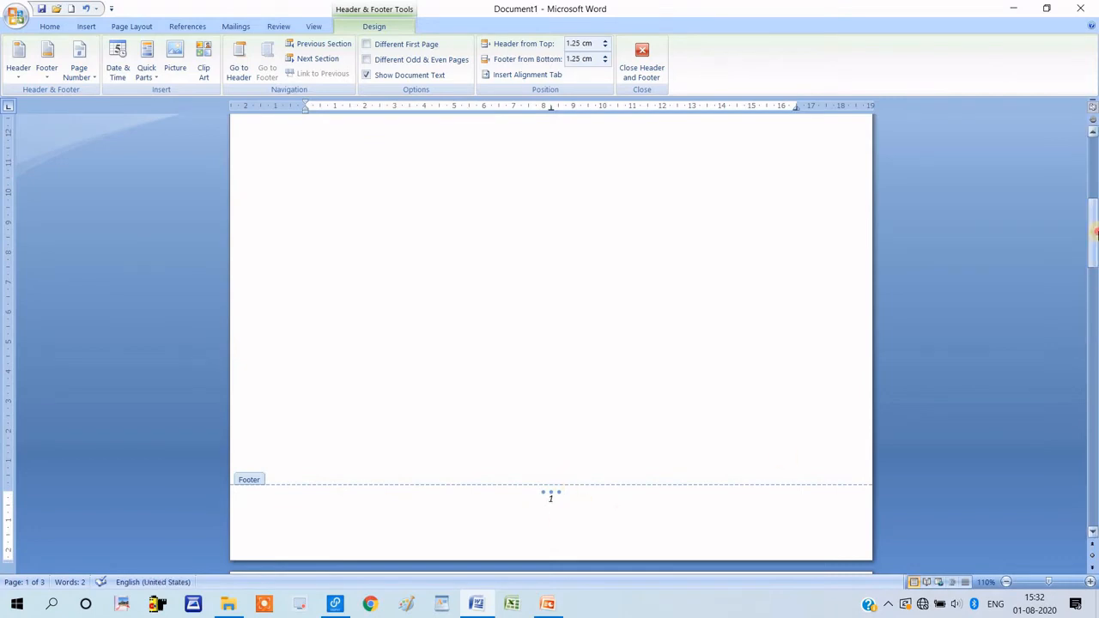
left_click_drag(1096, 232, 1096, 505)
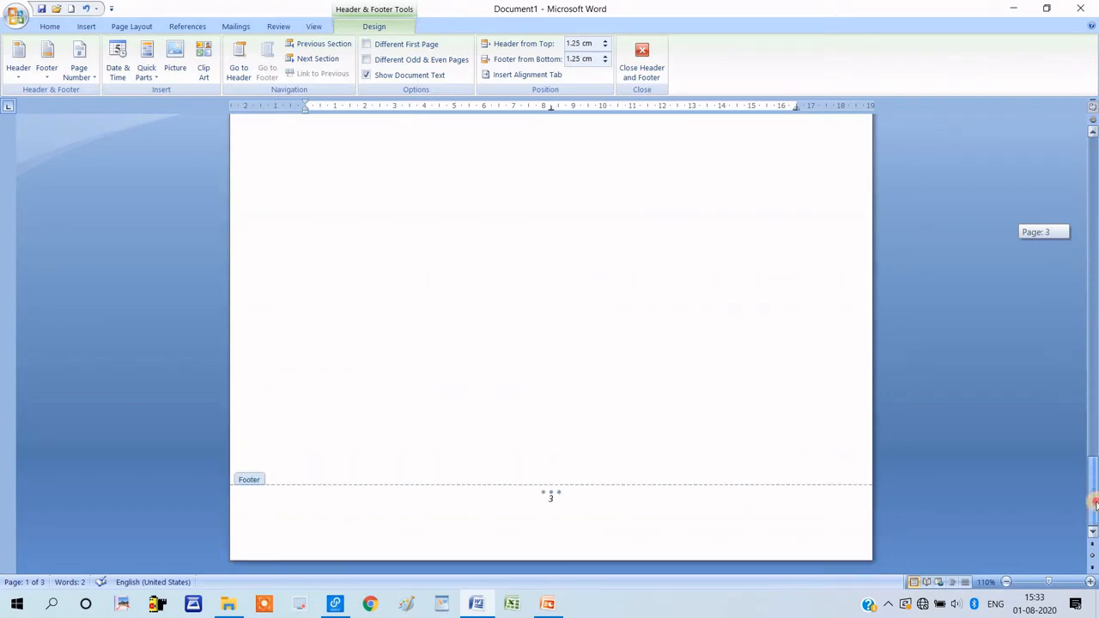
left_click_drag(1097, 279, 1080, 155)
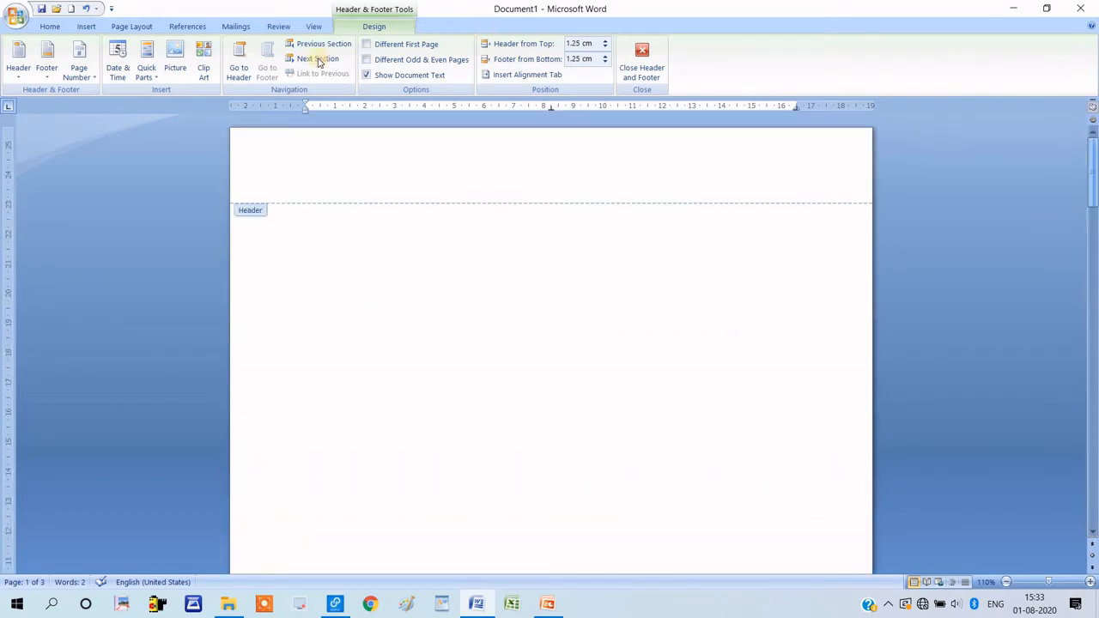
left_click(414, 178)
left_click(117, 68)
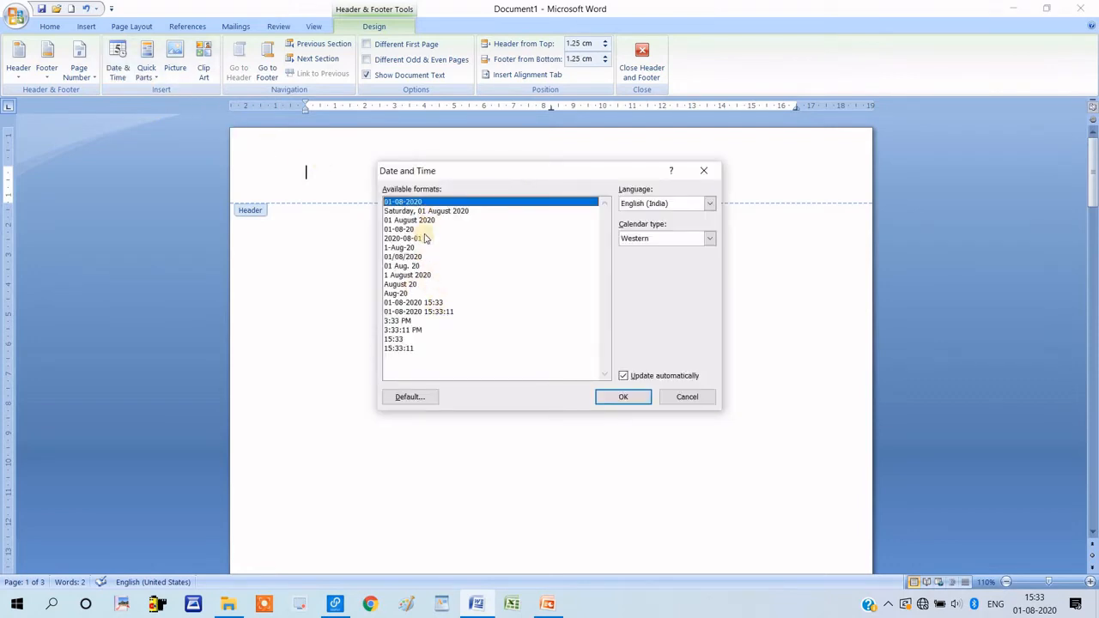
left_click(422, 312)
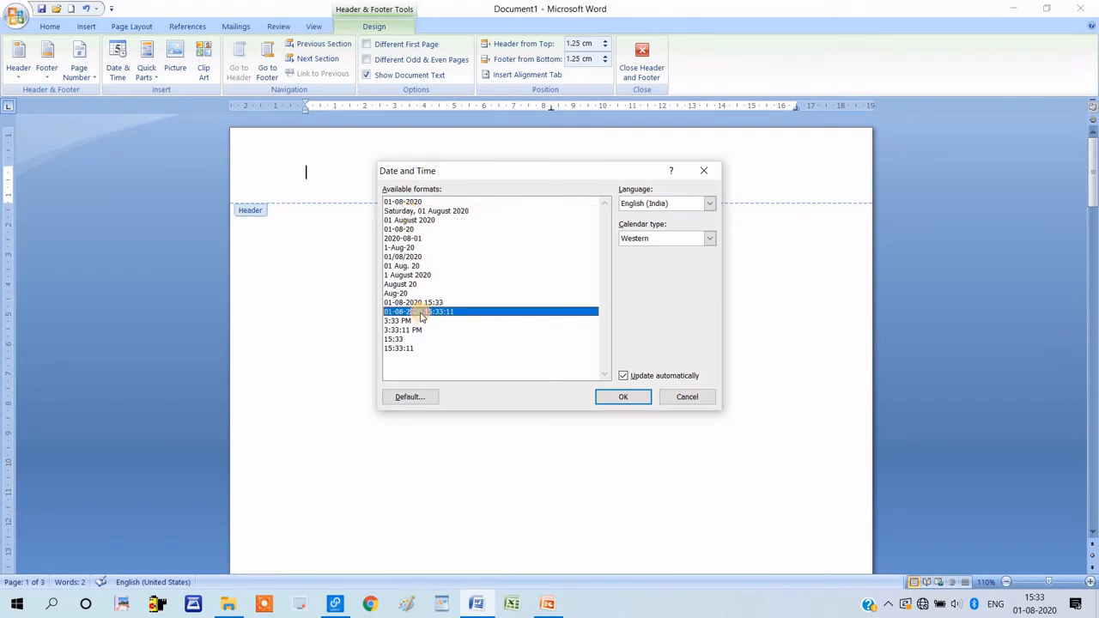
left_click(622, 397)
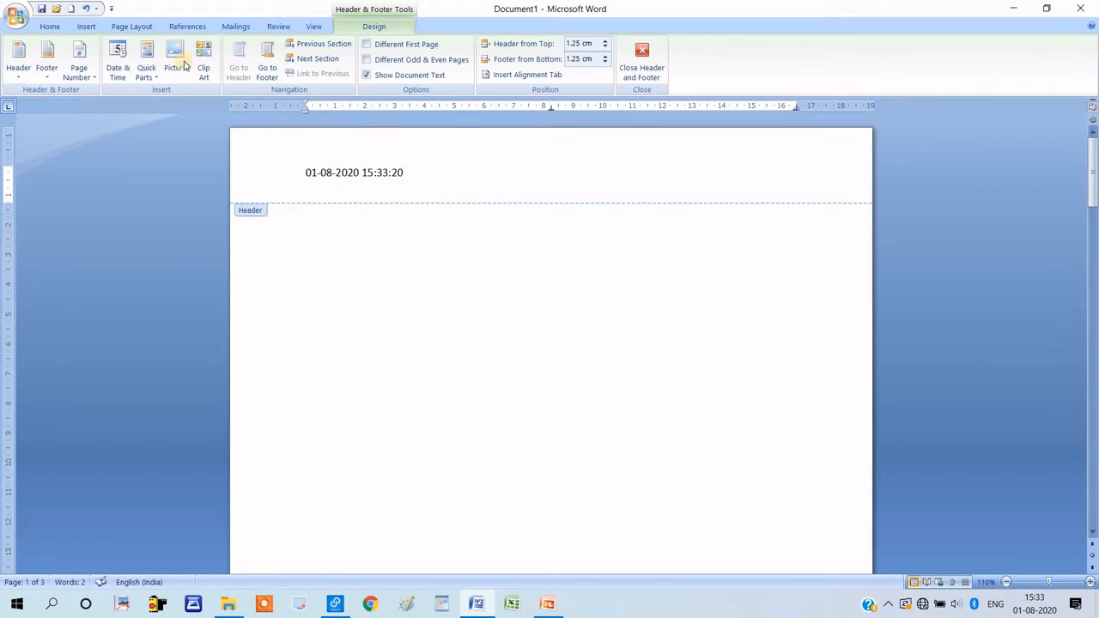
- Insert the Author document property after the header's date and time, and delete it again
left_click(147, 70)
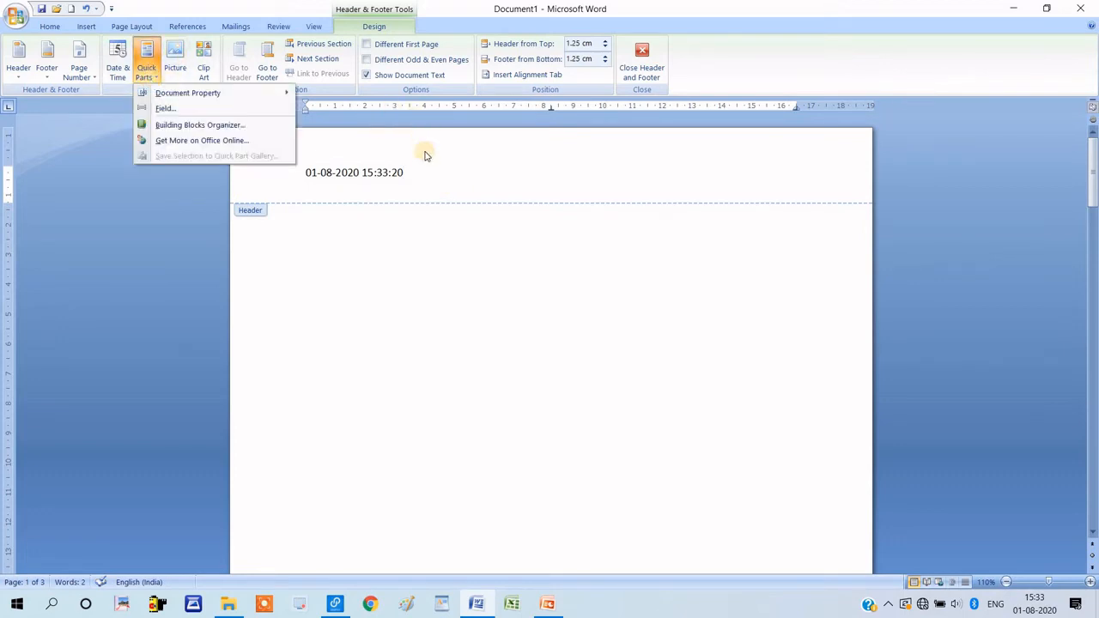
mouse_move(230, 96)
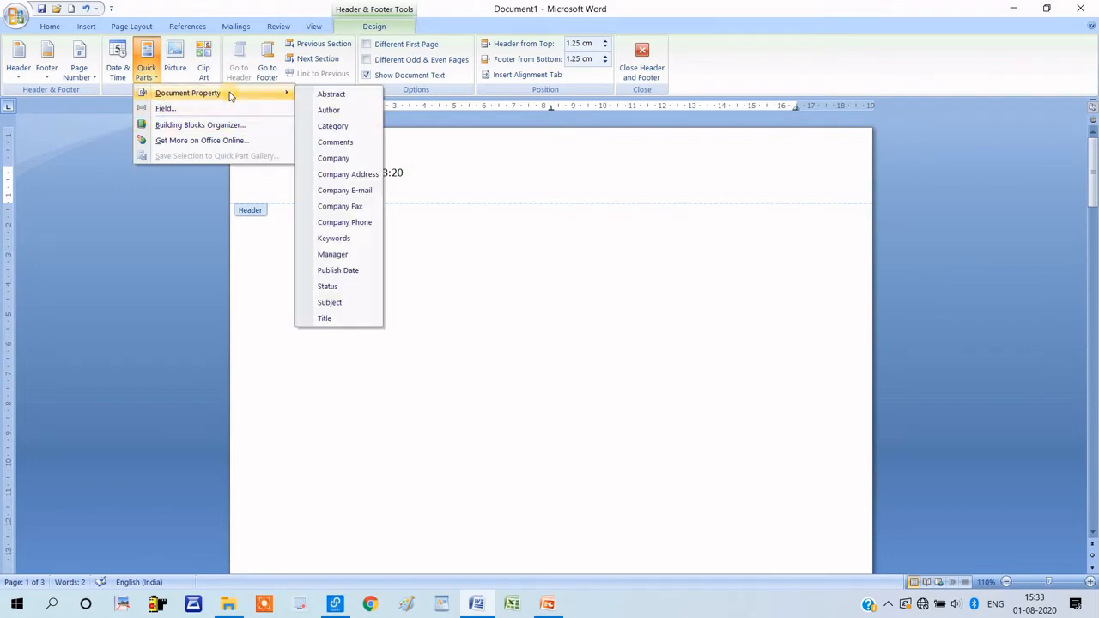
left_click(327, 109)
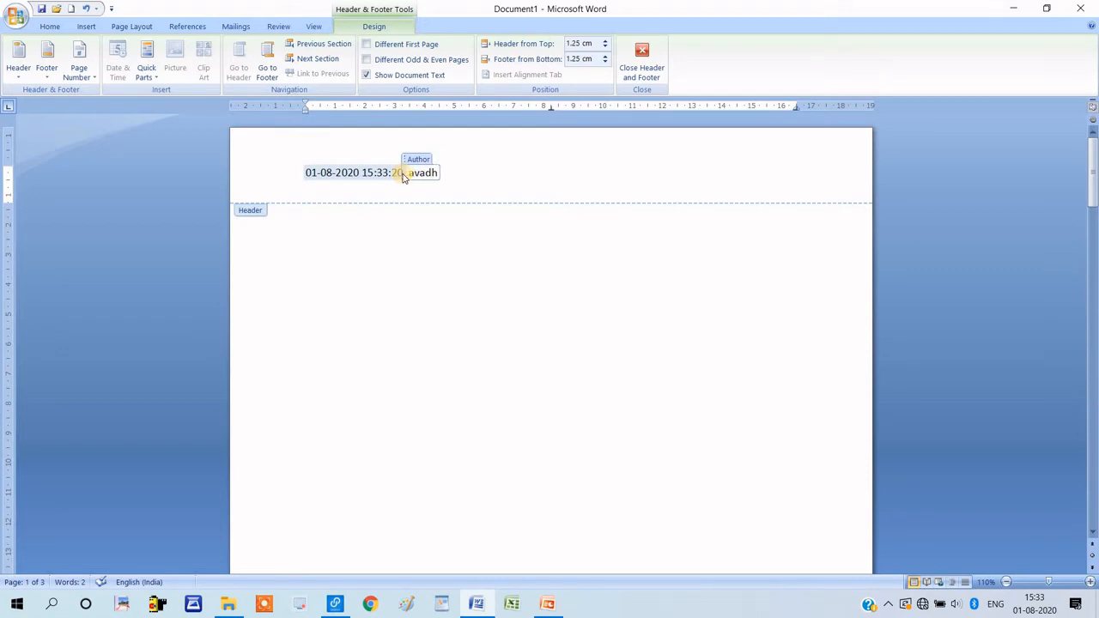
key("BackSpace")
left_click(422, 164)
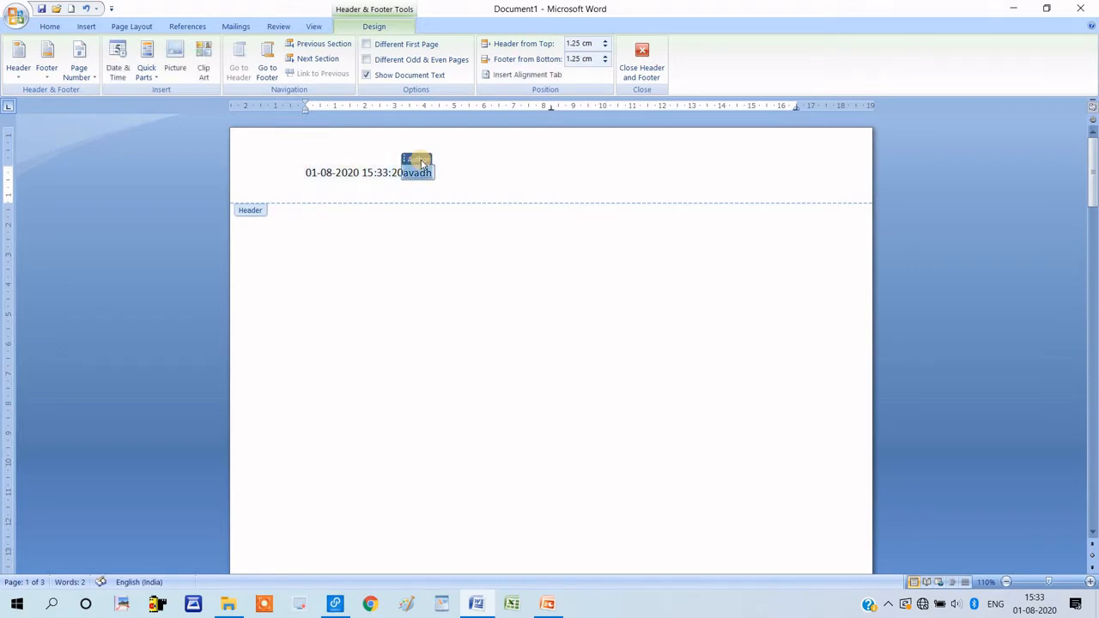
key("Delete")
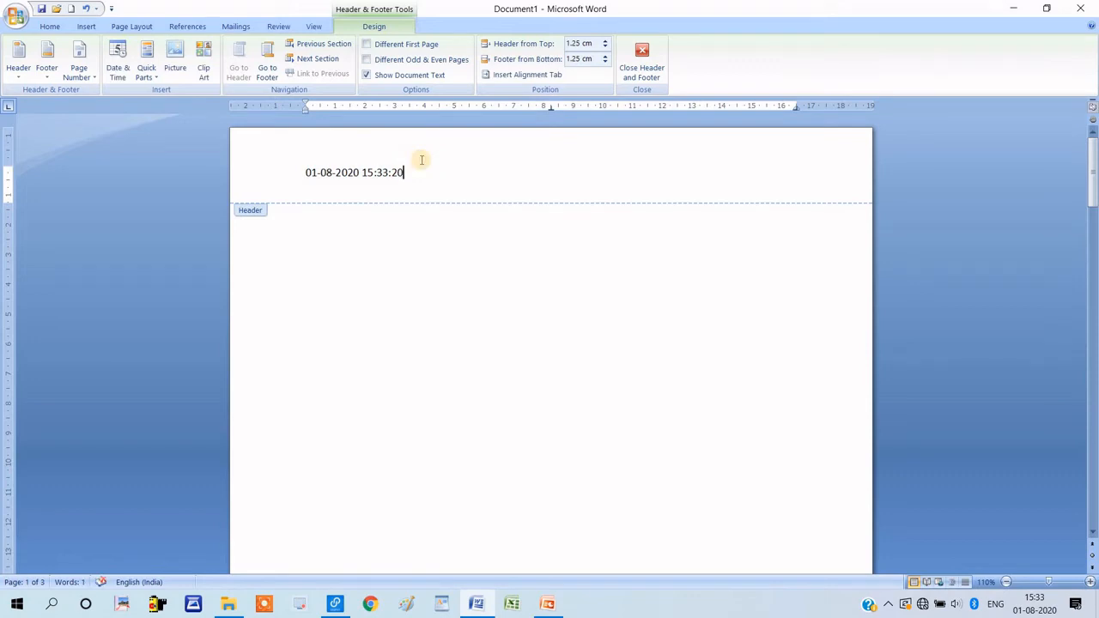
- Insert the picture digital_india_logo-removebg-preview from the Desktop's digi village folder after the header's date and time
left_click(480, 194)
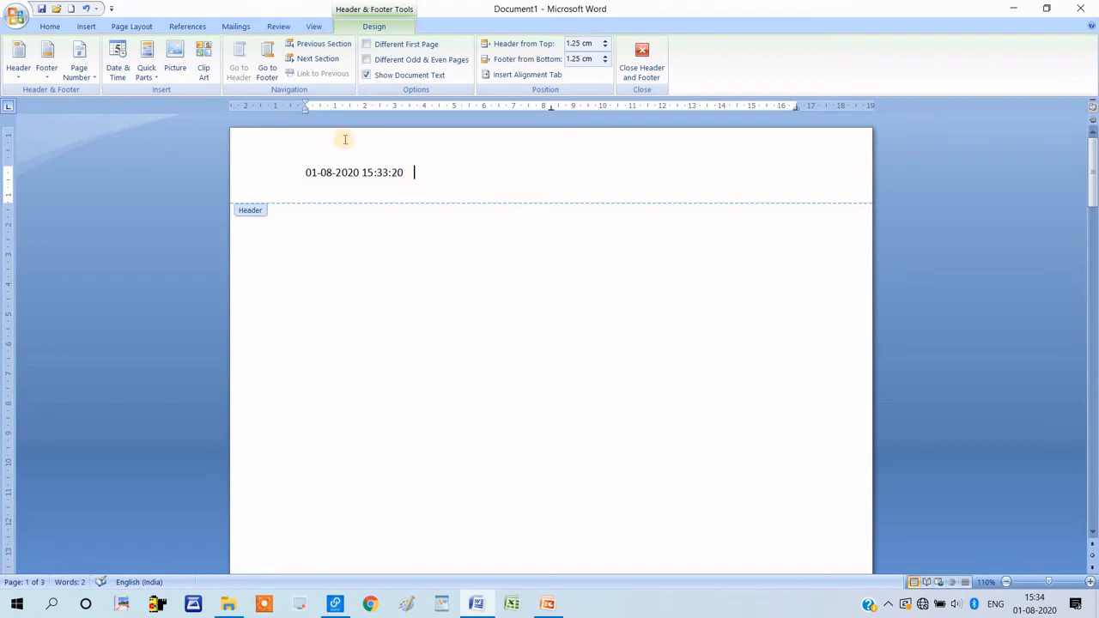
left_click(175, 60)
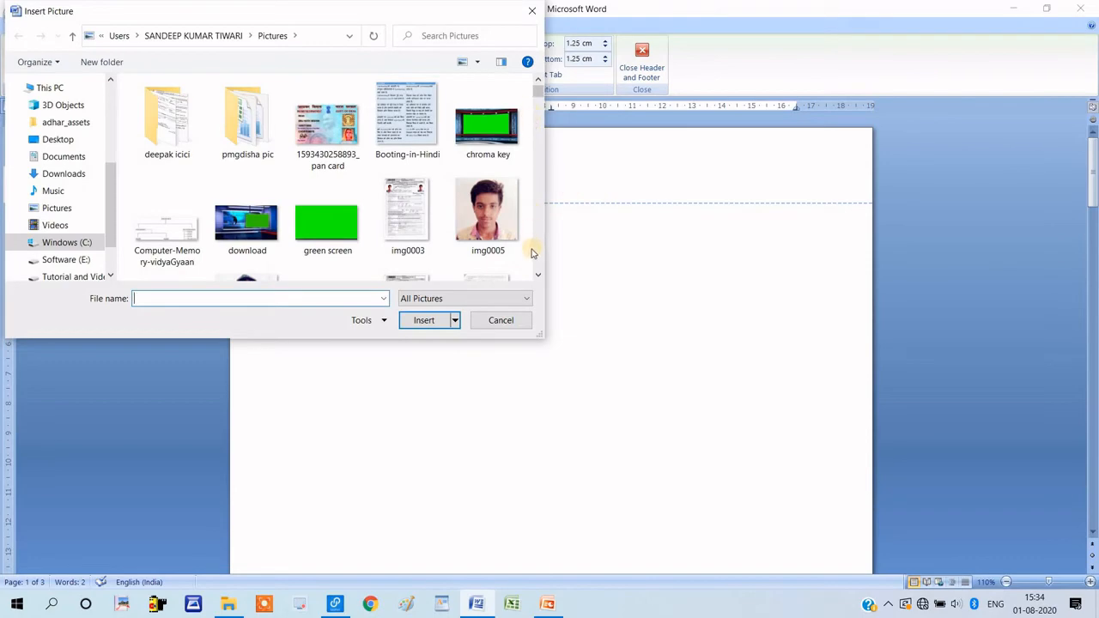
left_click_drag(538, 274, 537, 274)
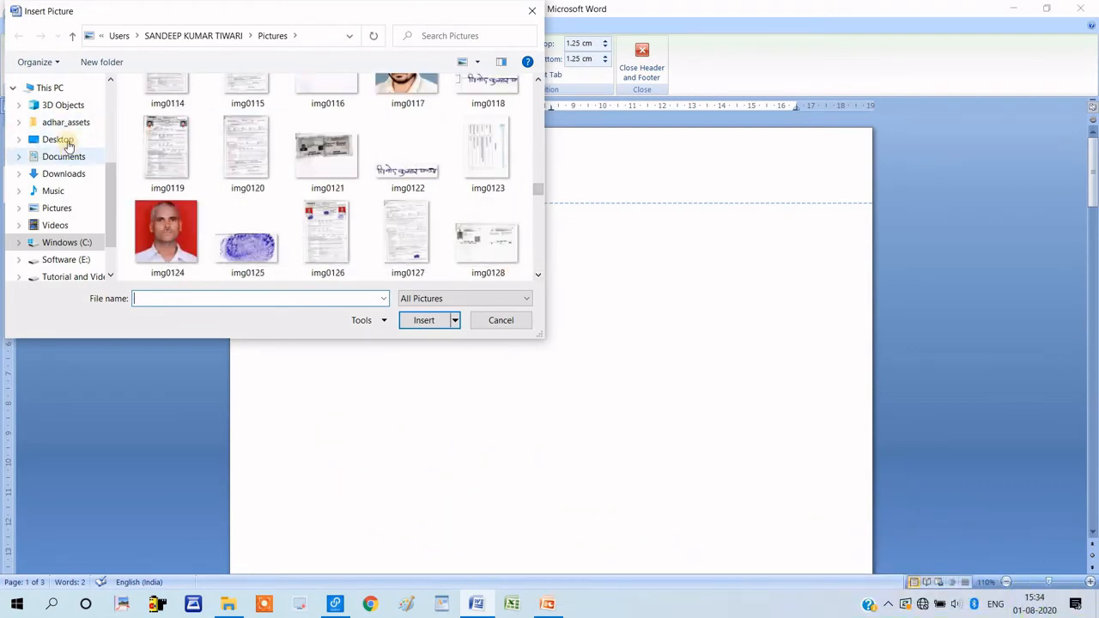
left_click(66, 139)
double_click(189, 129)
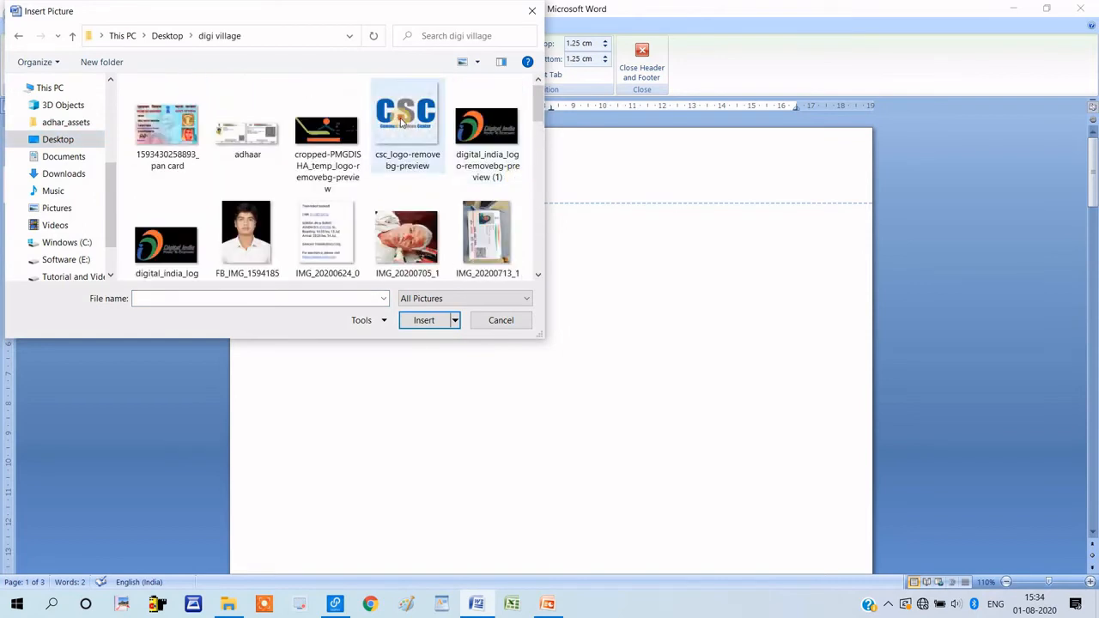
left_click(402, 159)
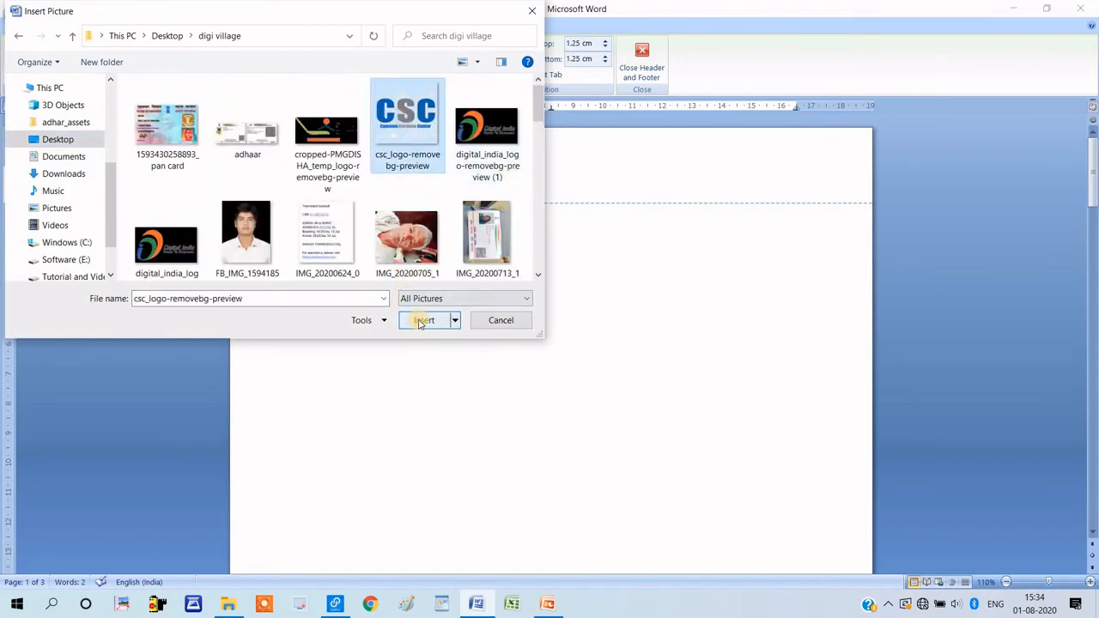
left_click(194, 247)
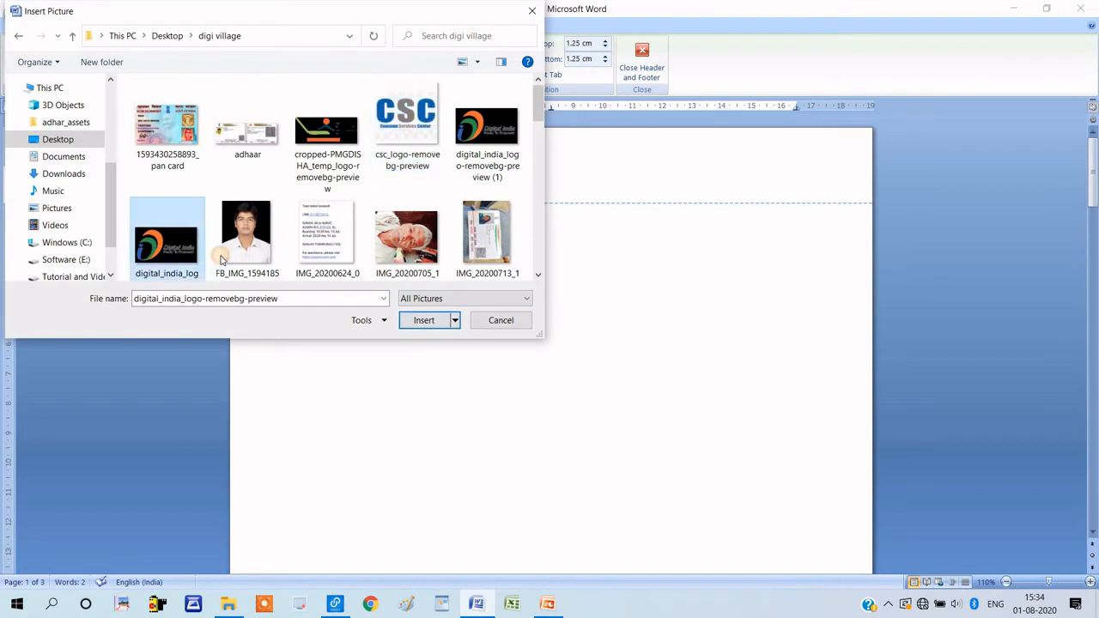
left_click(425, 322)
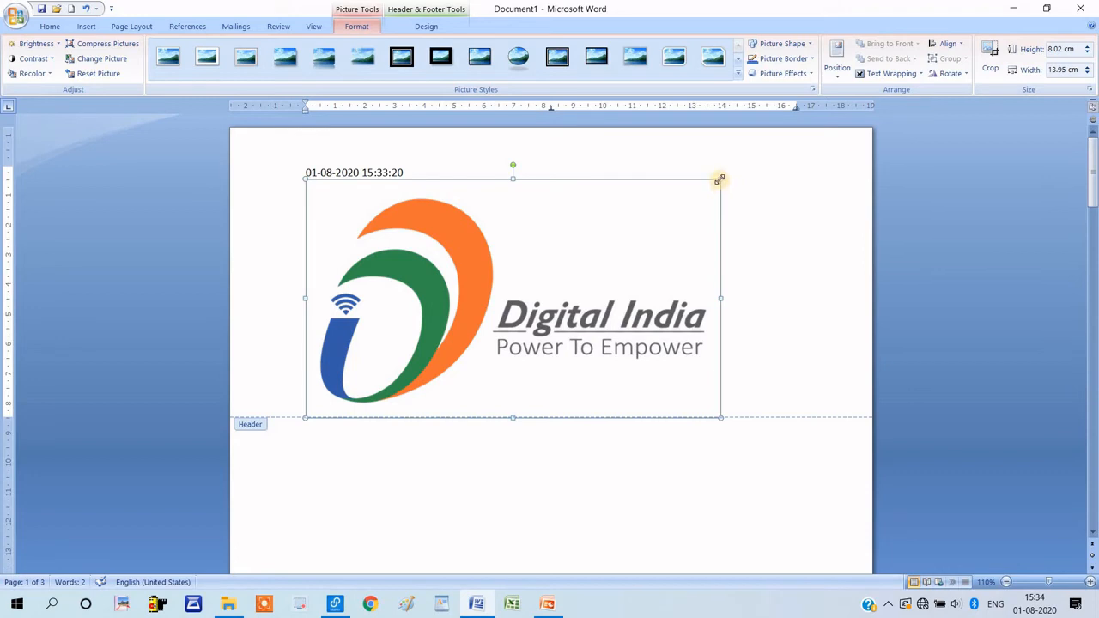
- Shrink the header logo to about 2.27 by 3.95 cm, and change its text wrapping to move it near the page's right edge
left_click_drag(403, 286, 347, 355)
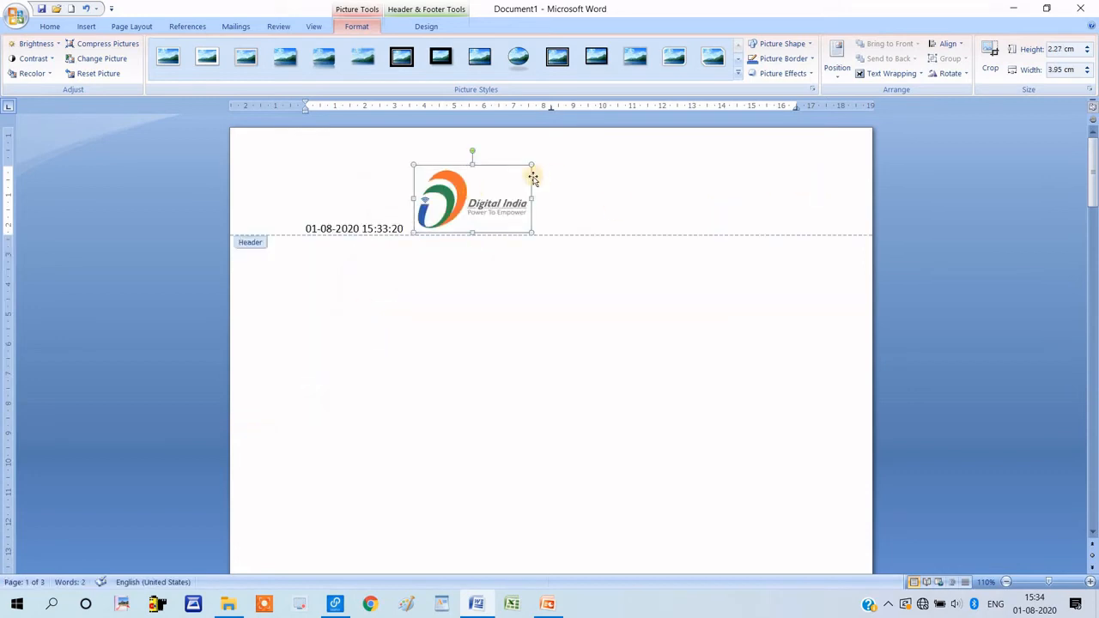
left_click(910, 73)
left_click(902, 105)
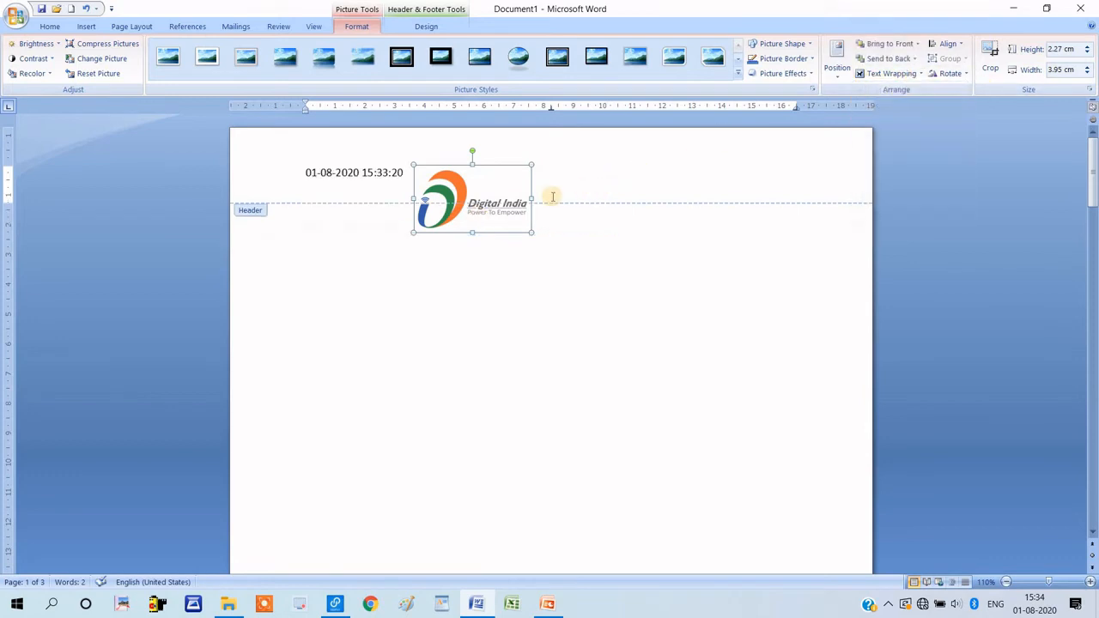
left_click_drag(746, 177, 810, 146)
left_click(613, 173)
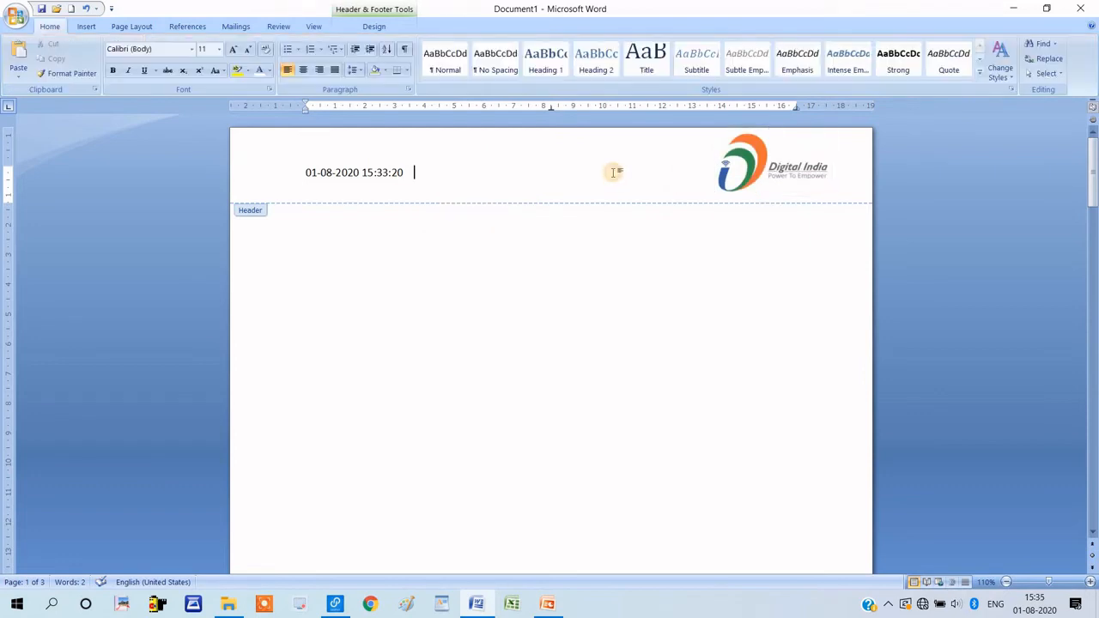
- Delete the Digital India logo from the header and place the cursor after the date and time
left_click(749, 180)
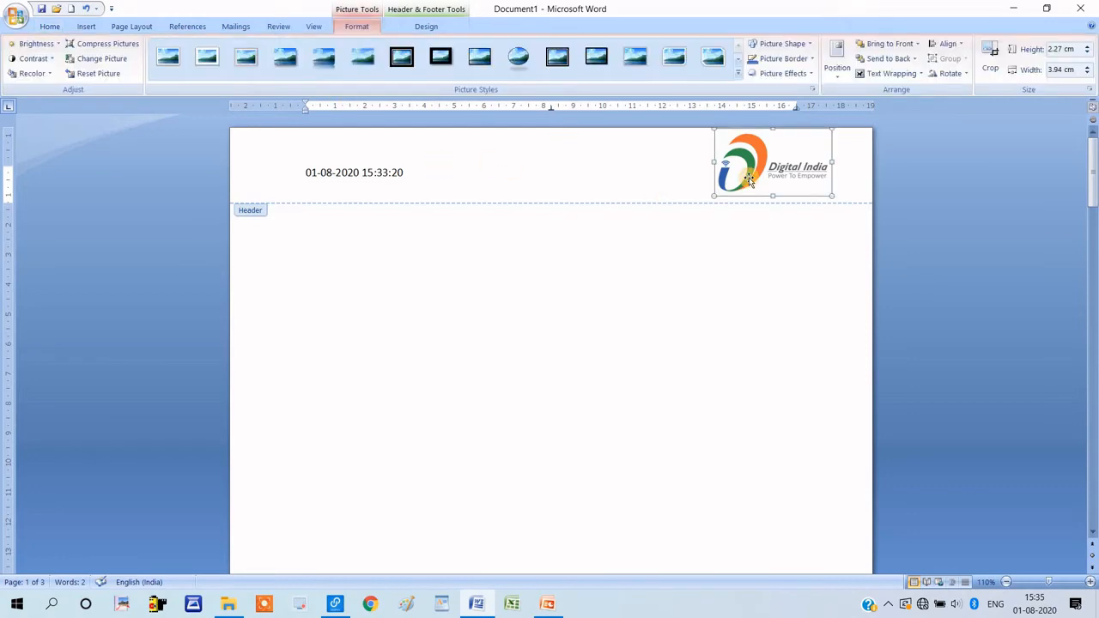
key("Delete")
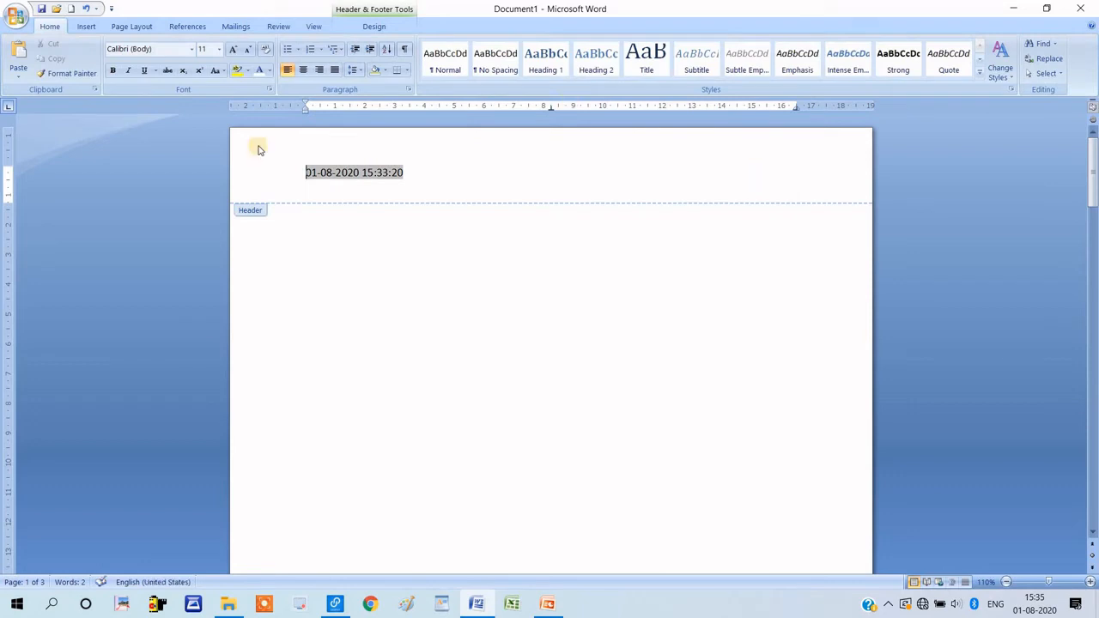
left_click(412, 172)
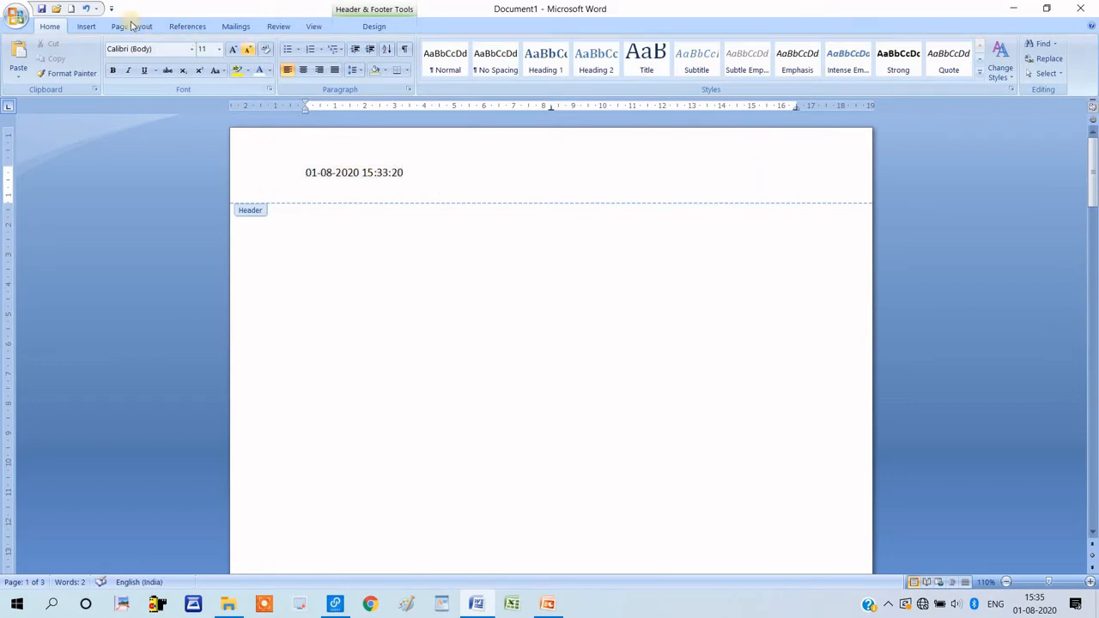
- Replace the date and time header with the built-in Blank header
left_click(90, 26)
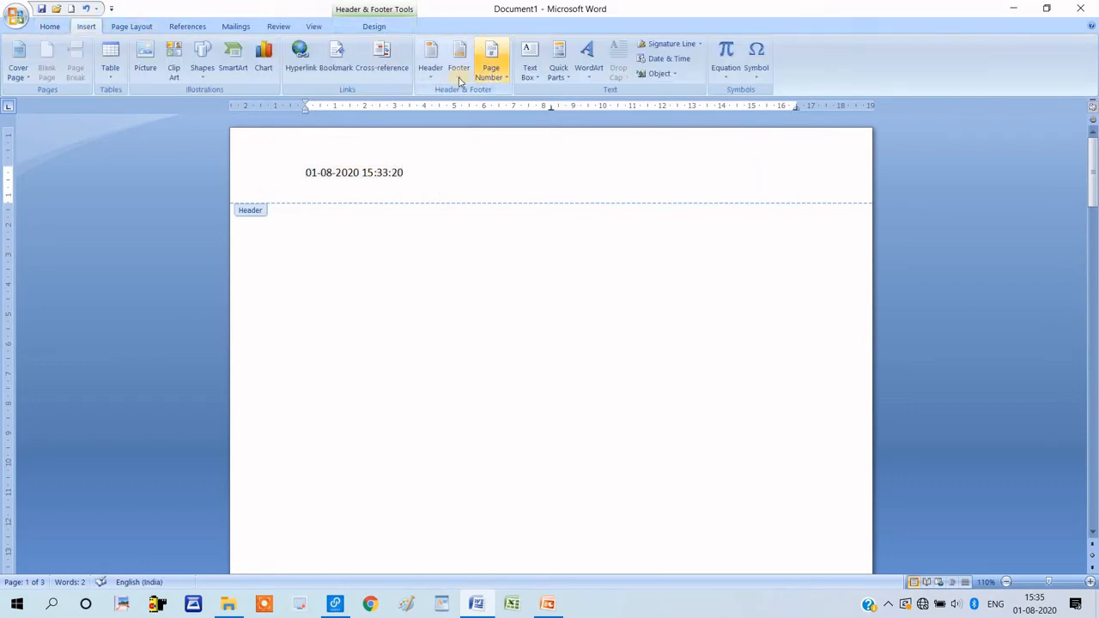
left_click(430, 60)
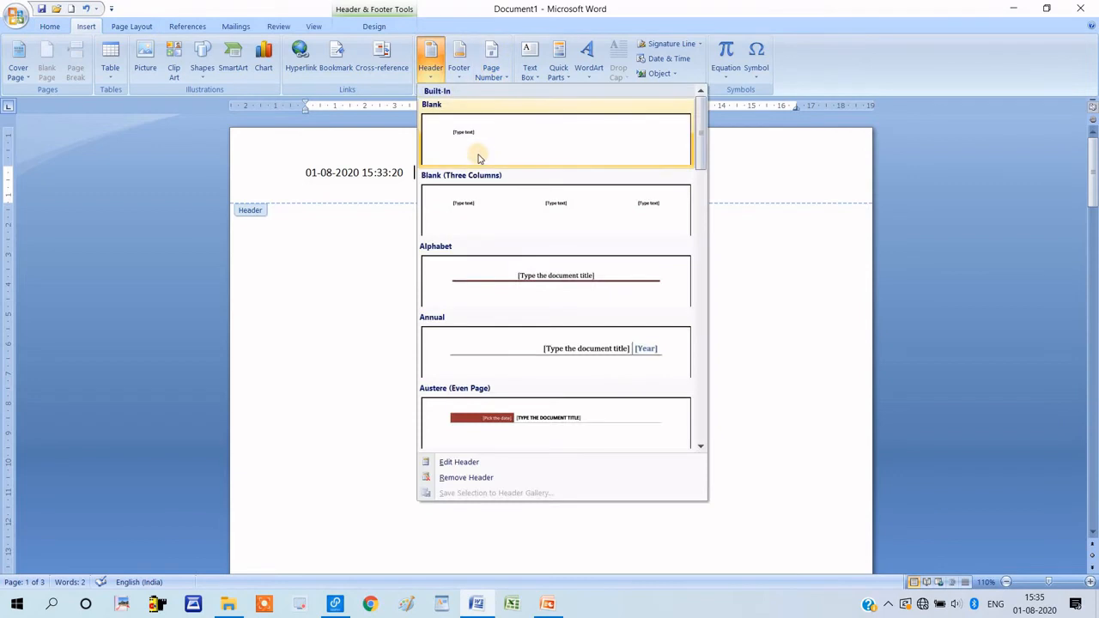
left_click(535, 156)
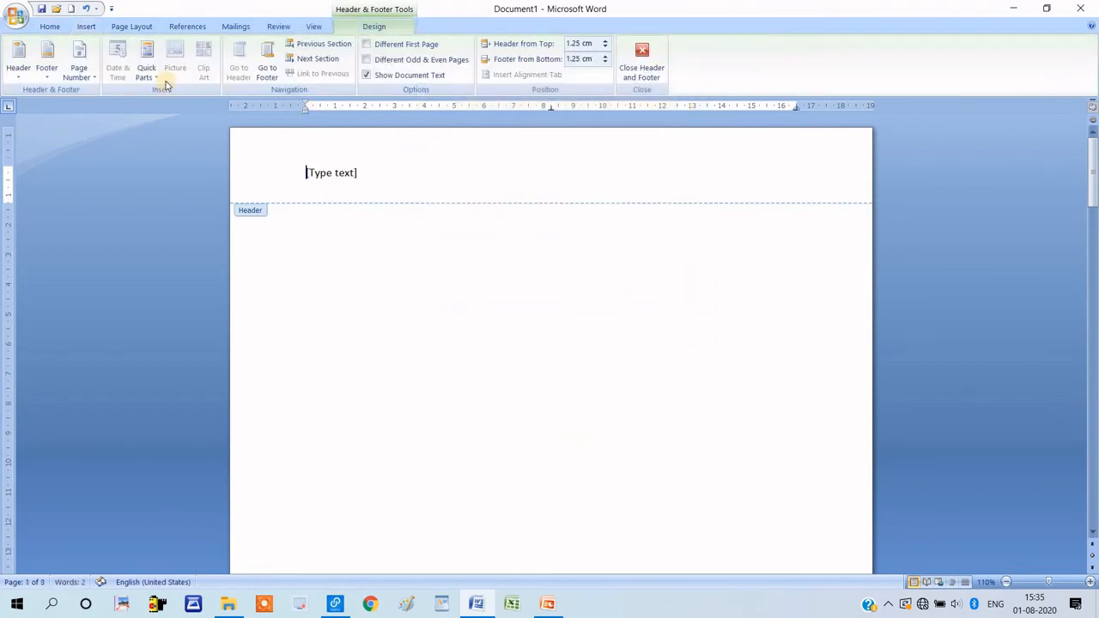
- Go from the header to the page 1 footer and enable Different First Page
left_click(386, 193)
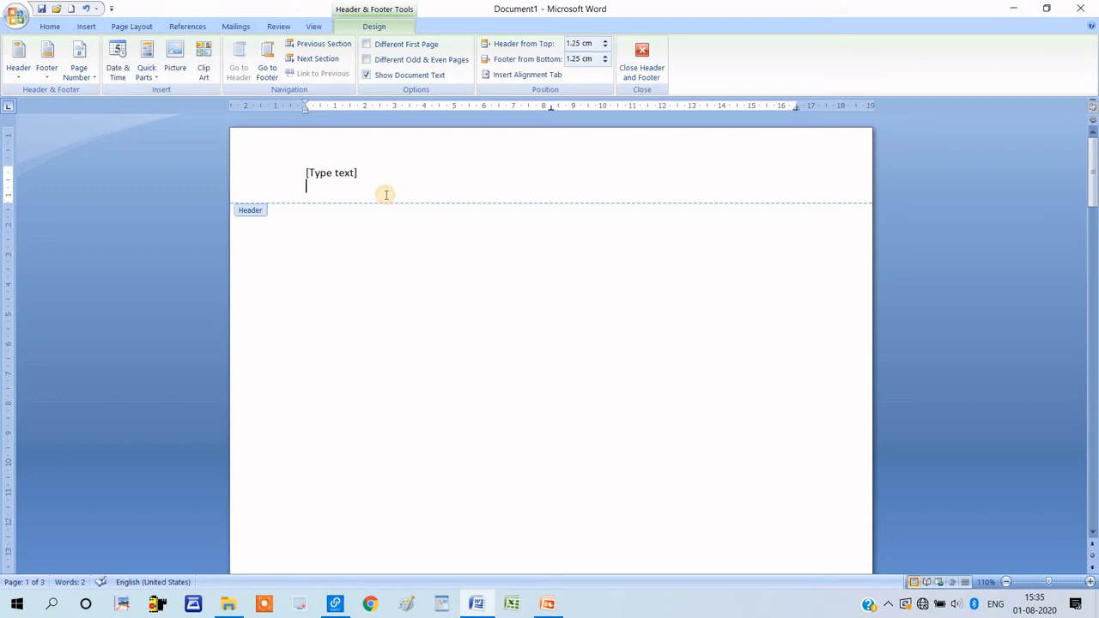
left_click(264, 73)
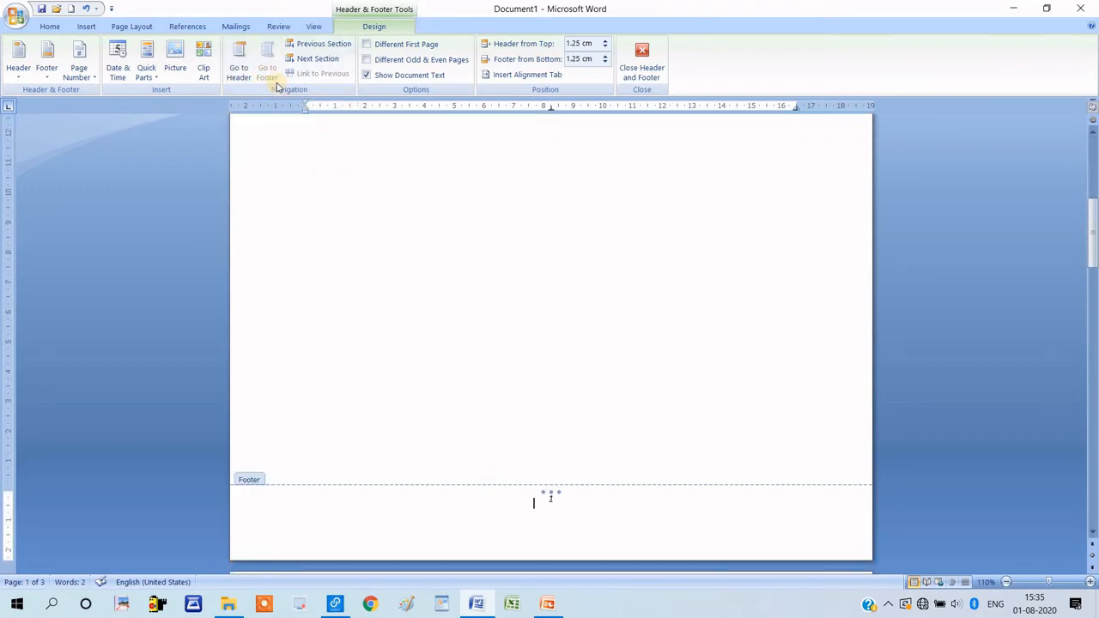
left_click(417, 47)
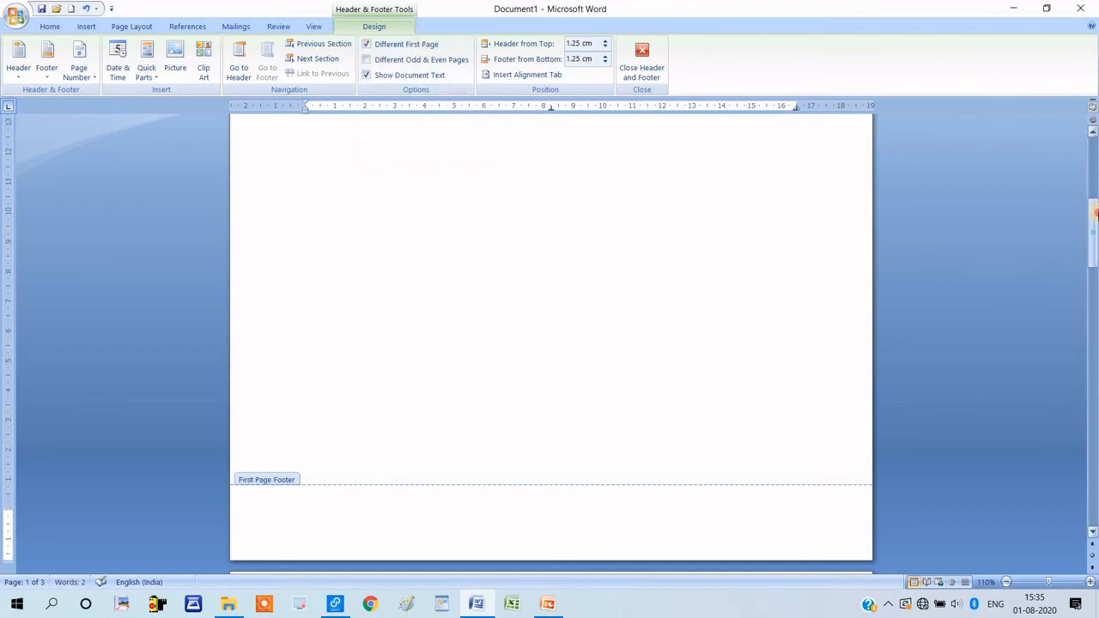
- Enter "Avadh" in the First Page Header on page 1
left_click_drag(1095, 213, 1094, 127)
left_click(577, 158)
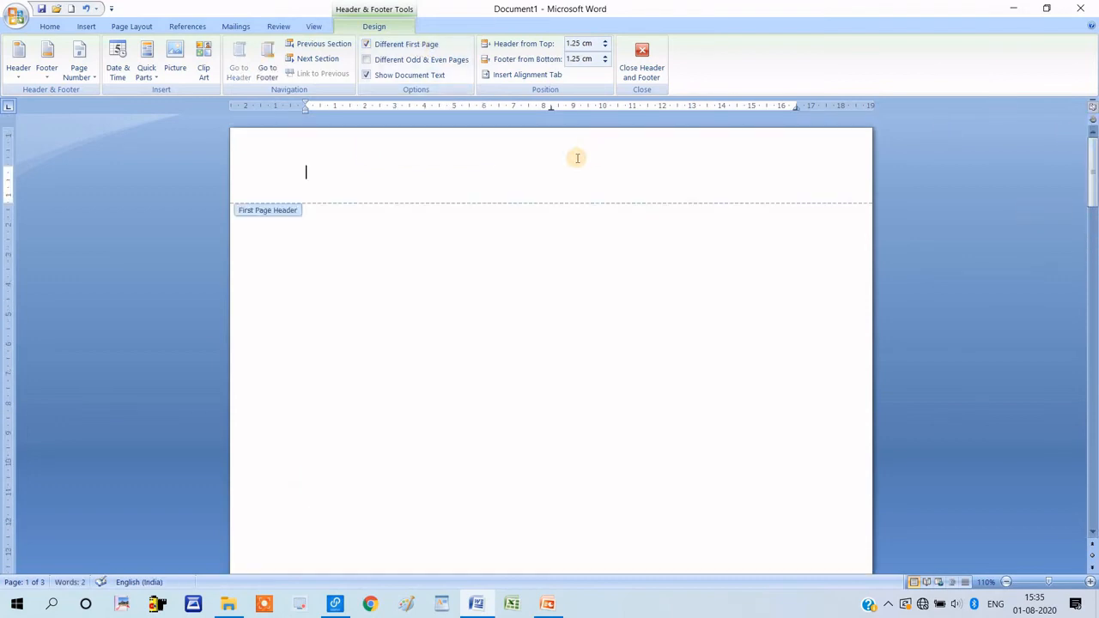
type("avadh")
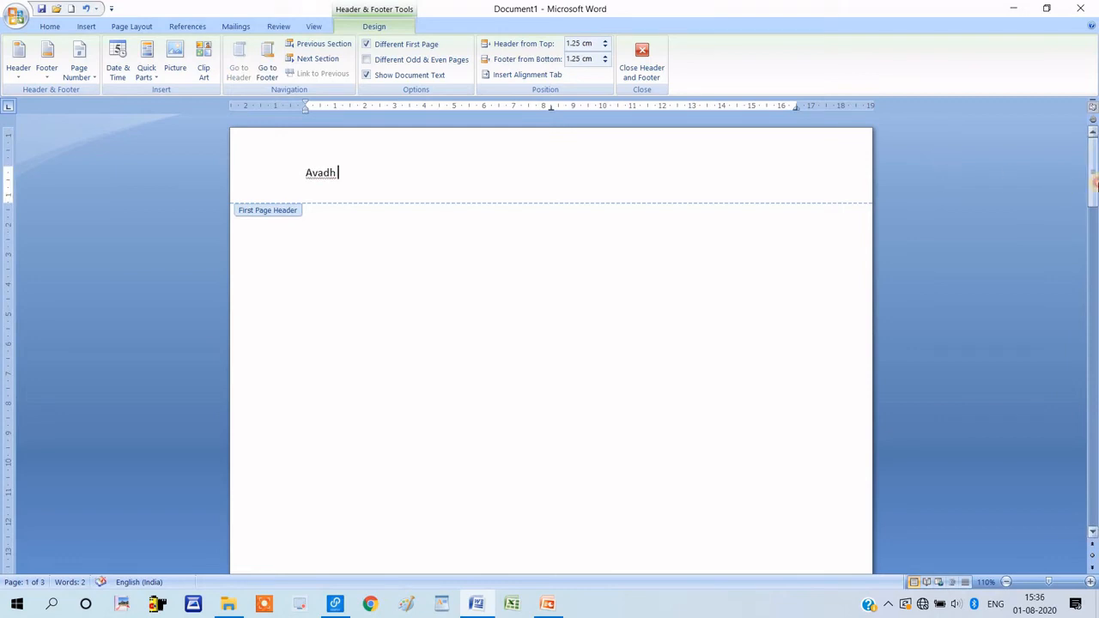
- Replace the placeholder in page 2's header with "aiit" and compare the headers on pages 3 and 1
mouse_move(1095, 172)
left_mouse_down()
mouse_move(1095, 275)
mouse_move(1094, 157)
left_mouse_up()
left_click_drag(1090, 255, 1091, 292)
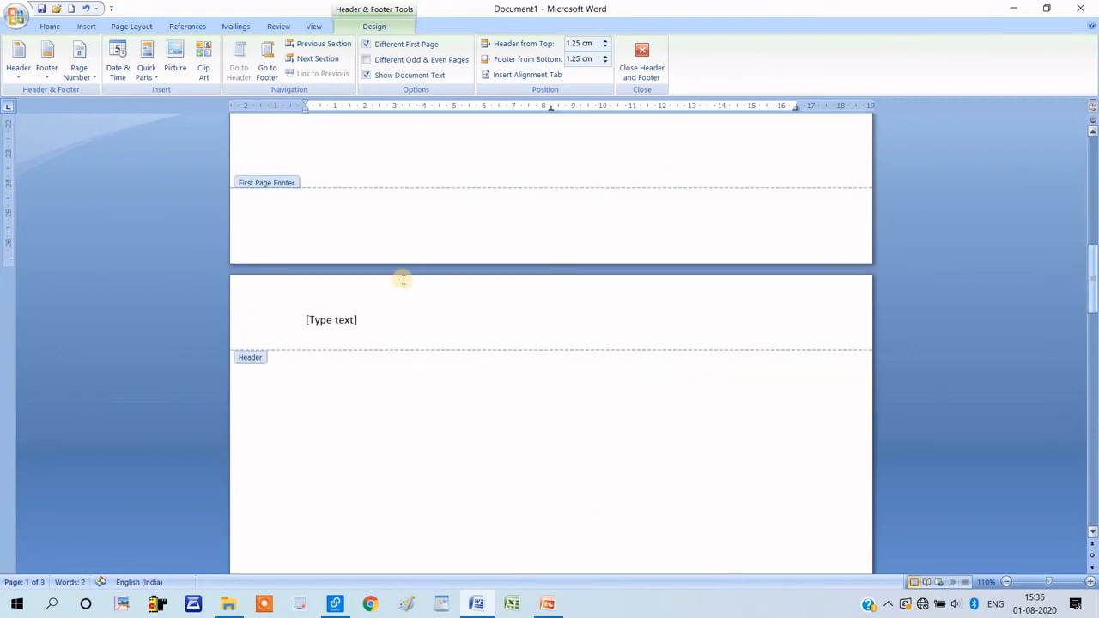
left_click(333, 321)
type("aiit")
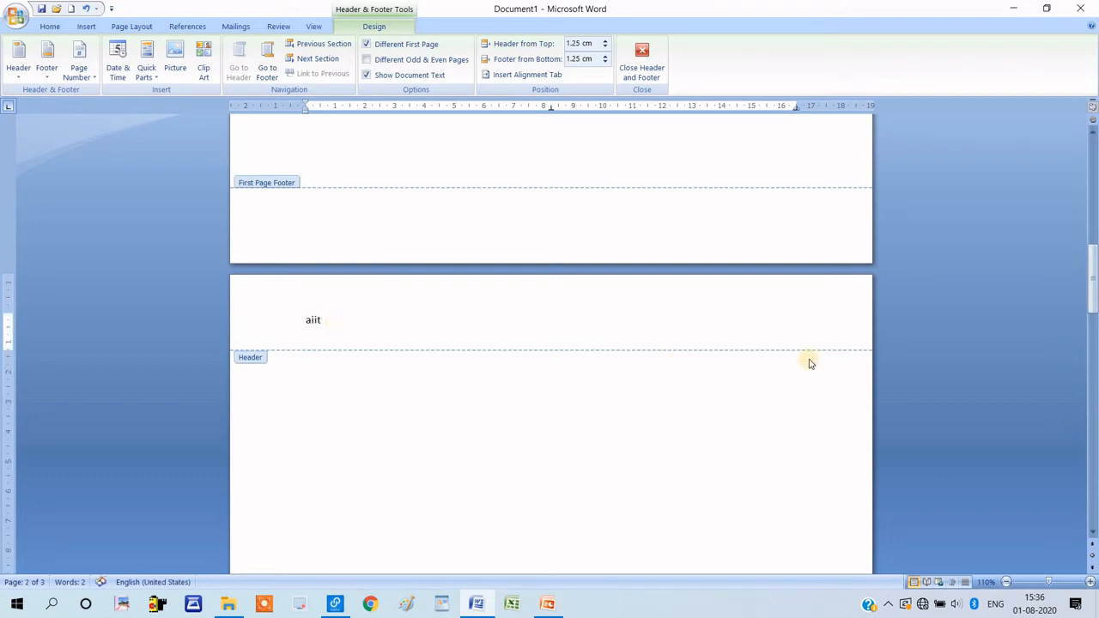
left_click_drag(1095, 284, 1095, 427)
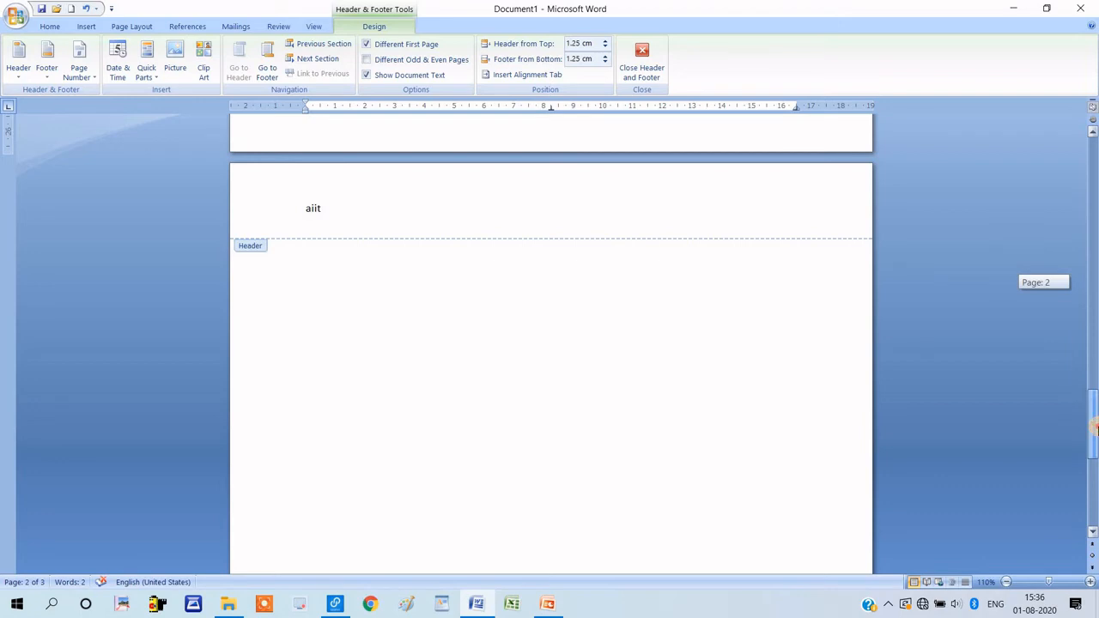
left_click_drag(1094, 426, 1094, 101)
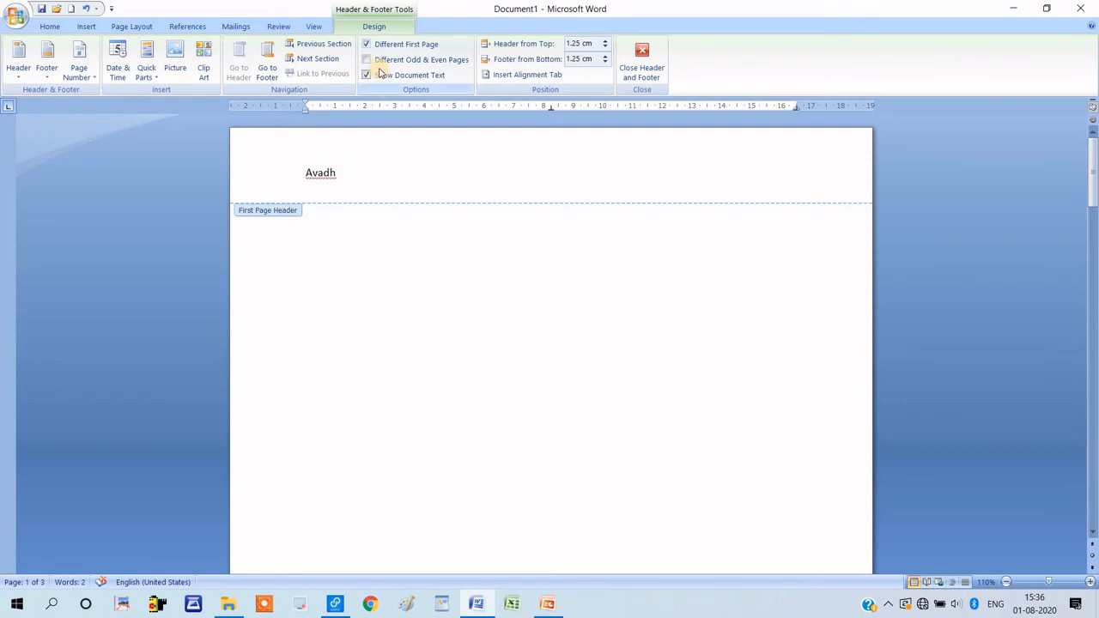
- Disable Different First Page, enable Different Odd & Even Pages, and enter "Avadh Computer Center" in the even page header
left_click(367, 43)
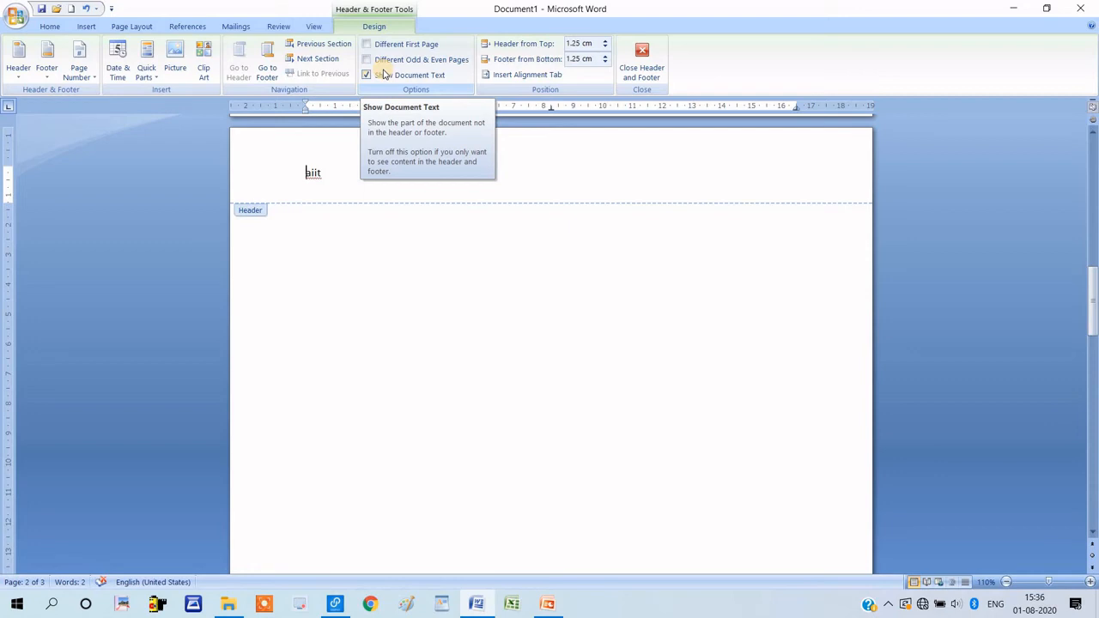
left_click(382, 60)
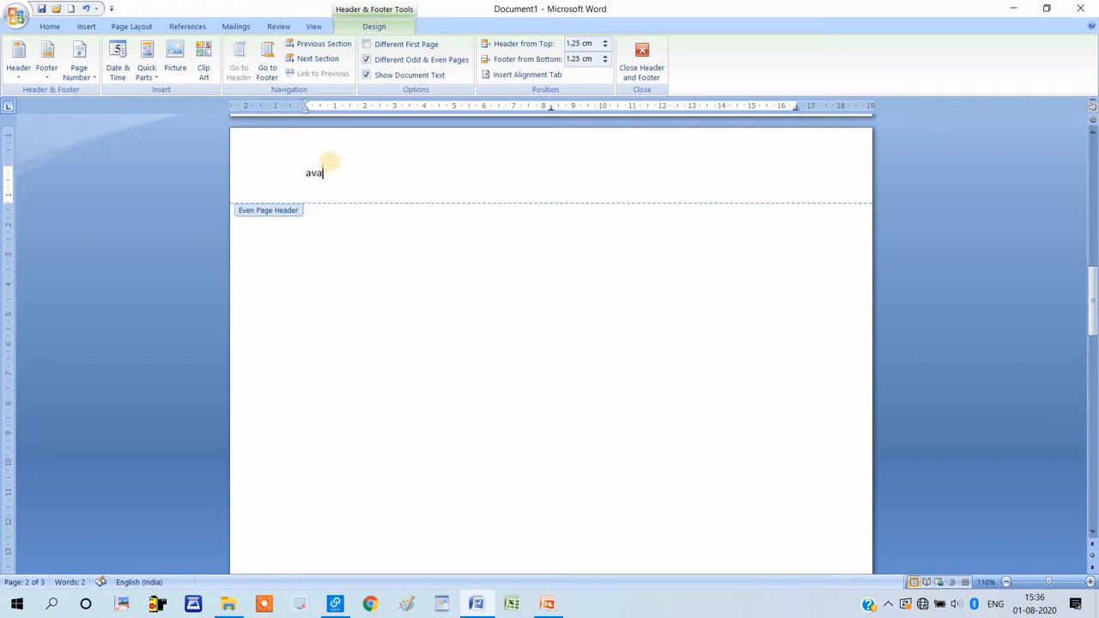
type("avadh")
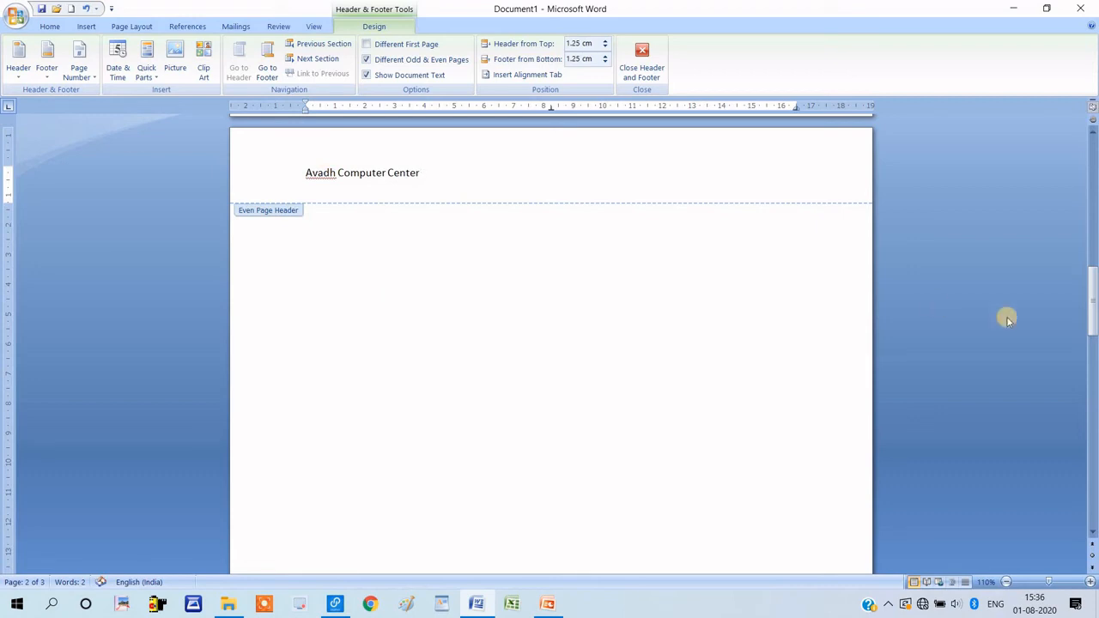
- Replace the odd page header text on page 3 with "Avadh computer gyan" and check the headers and footers across the pages
left_click_drag(1095, 309, 1094, 375)
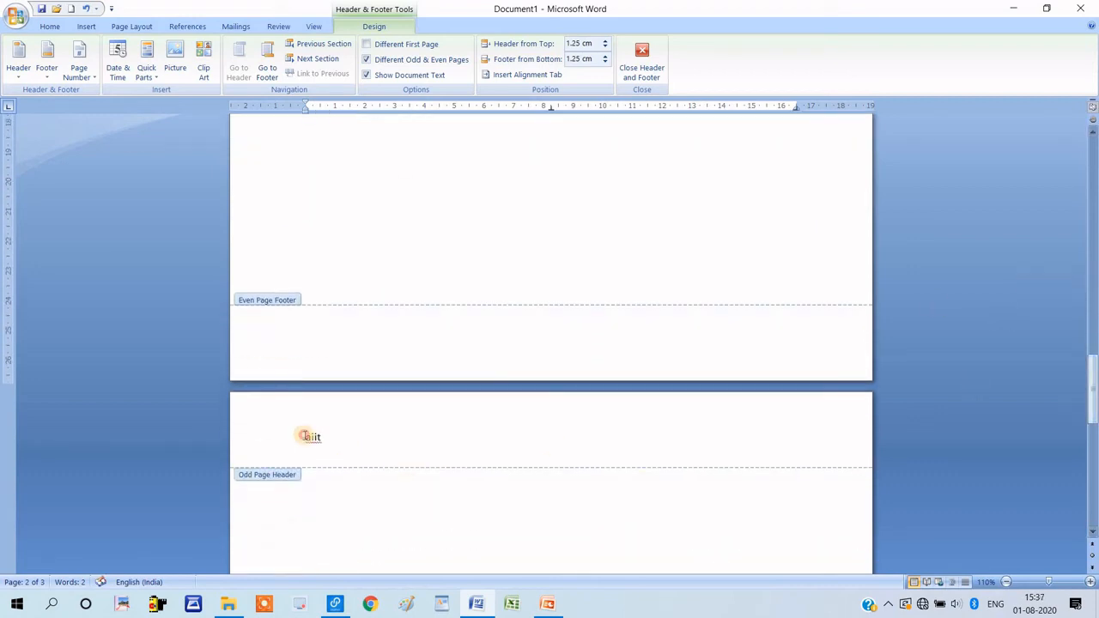
left_click(266, 440)
type("avadh")
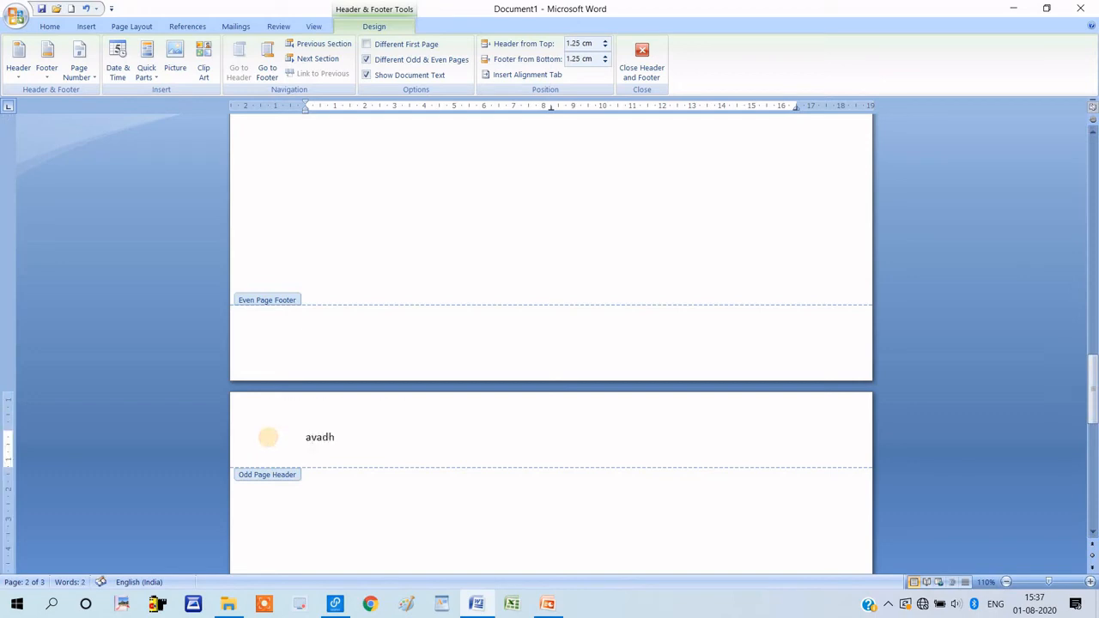
type(" computer")
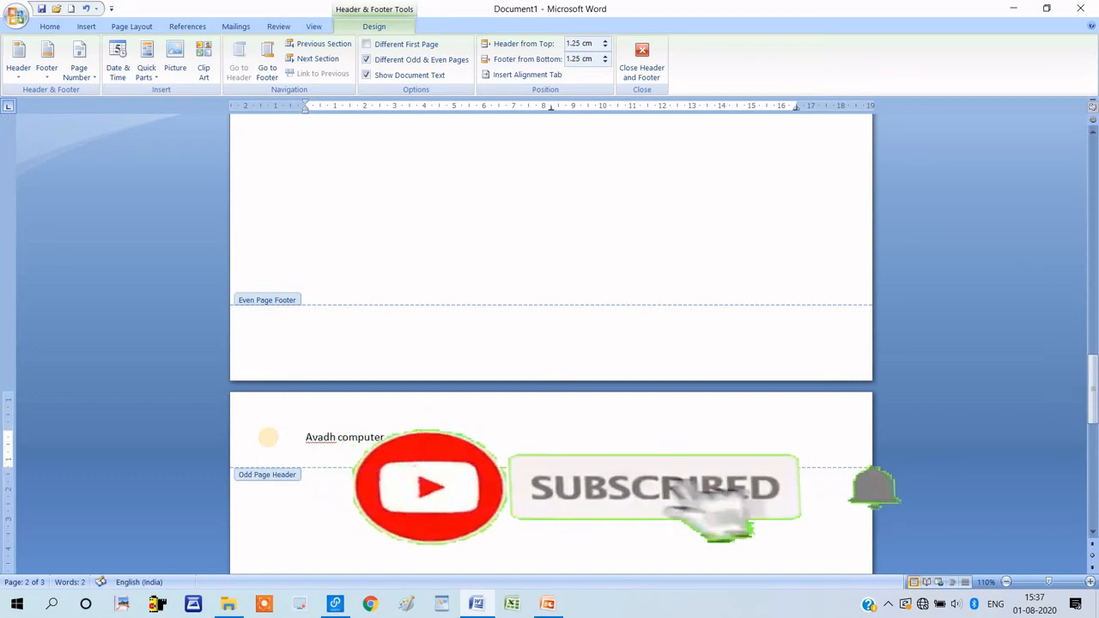
type(" gyan")
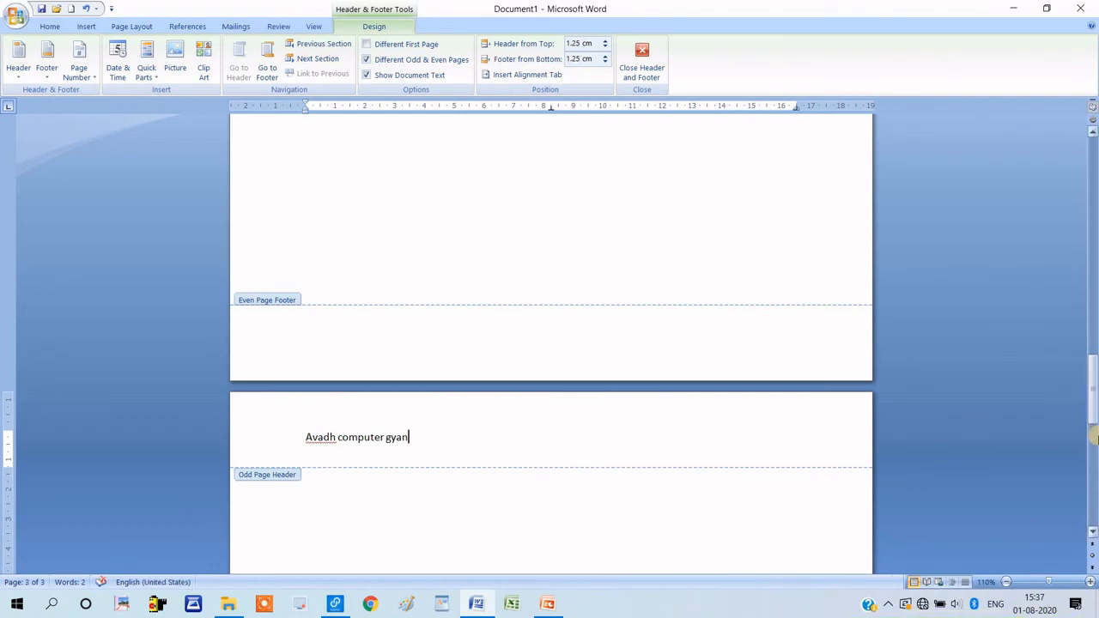
left_click_drag(1095, 400, 1095, 273)
left_click_drag(1089, 194, 1082, 509)
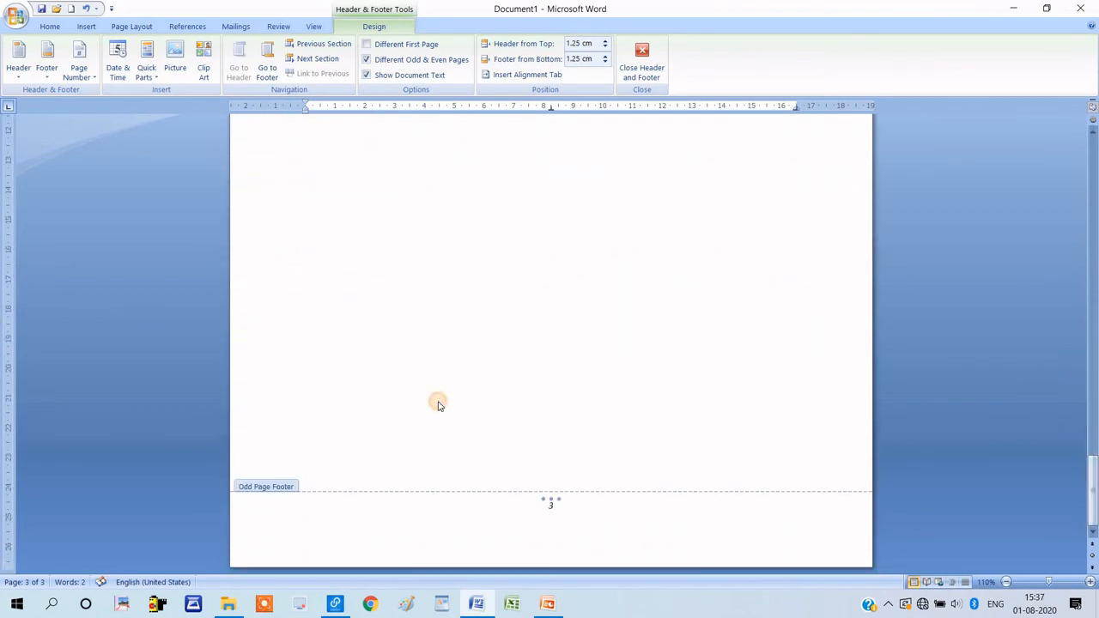
- Return to the document body and check the headers on pages 2 and 1
double_click(437, 403)
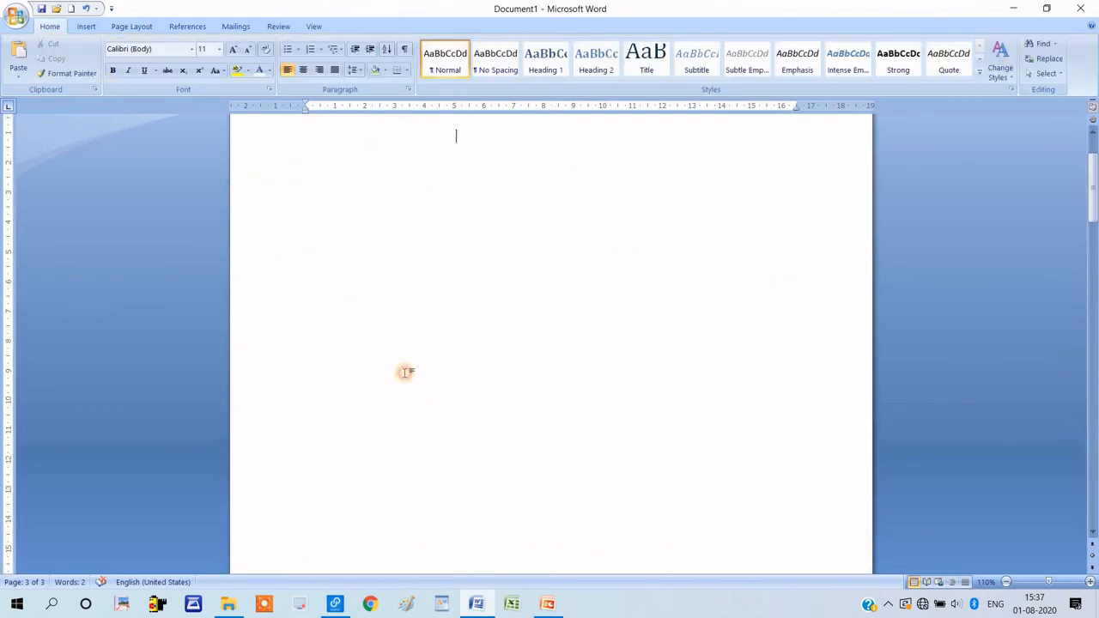
left_click(86, 26)
scroll(695, 304, "up", 6)
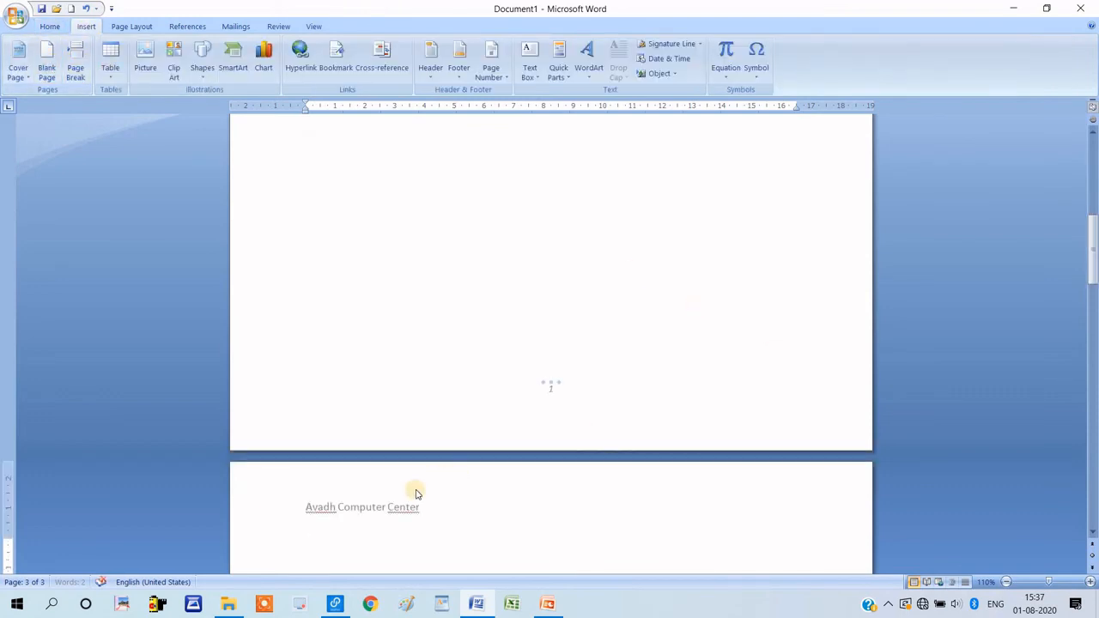
left_click(336, 542)
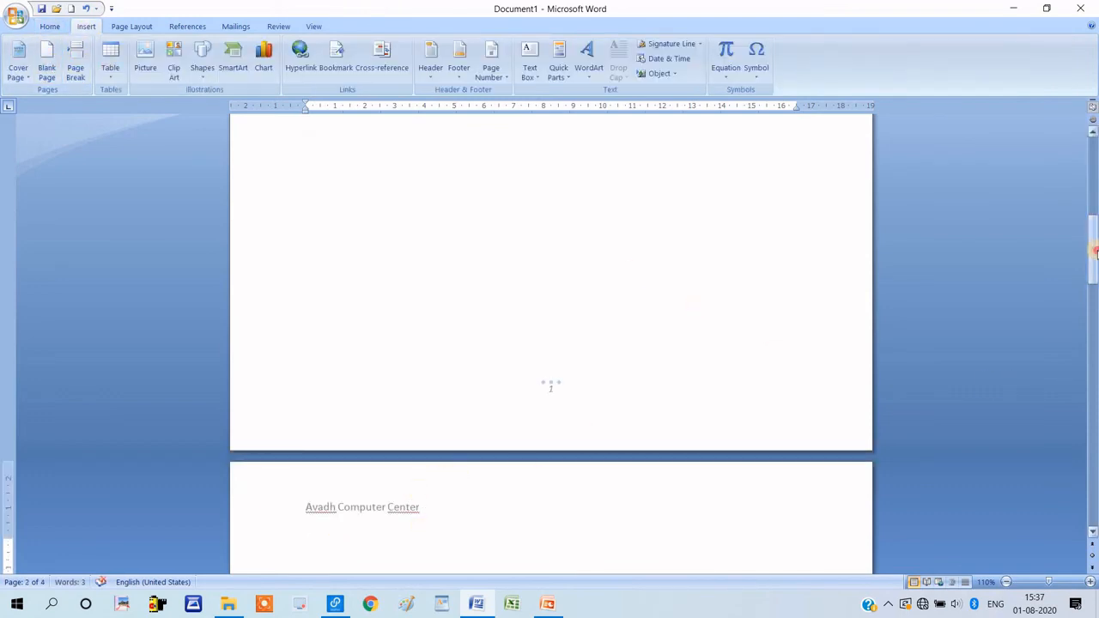
left_click_drag(1096, 251, 1095, 149)
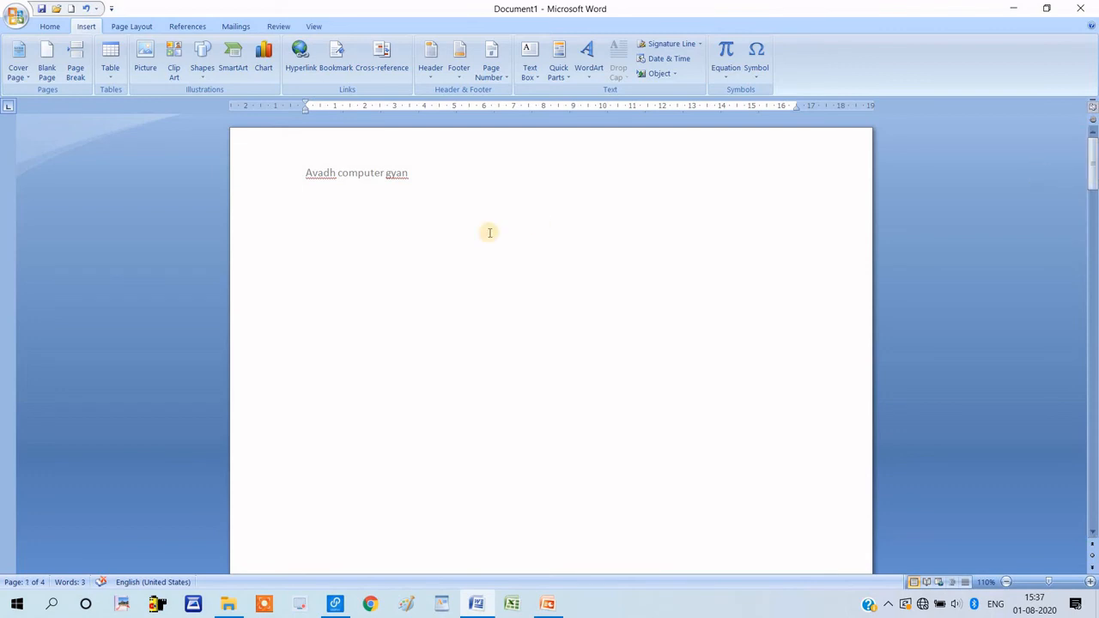
- Reopen the page 1 header for editing and disable Different Odd & Even Pages
double_click(330, 189)
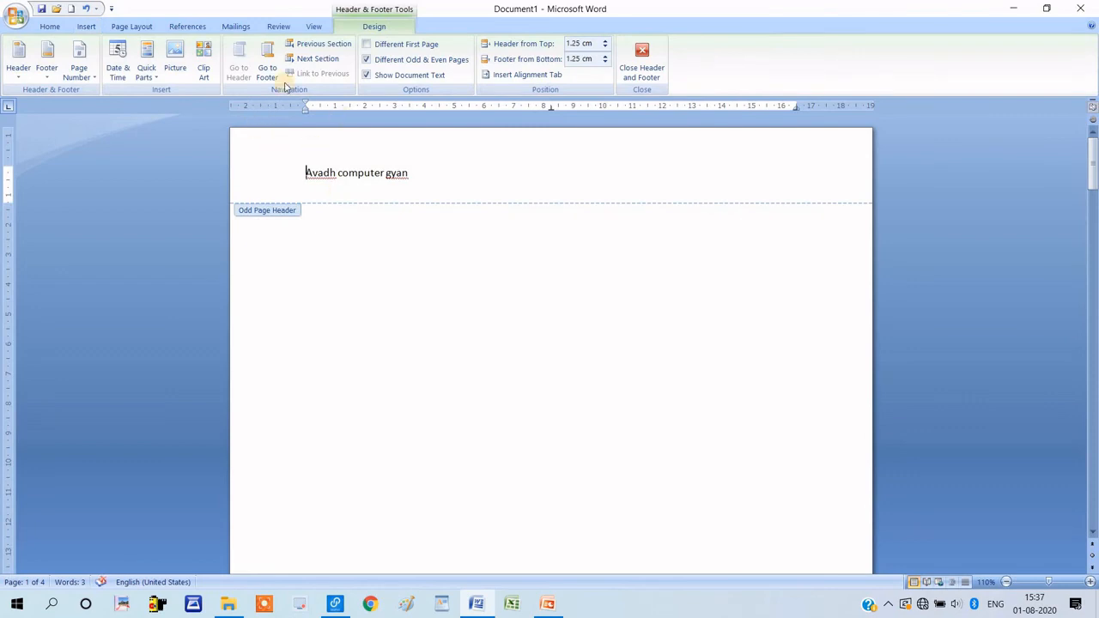
left_click(401, 62)
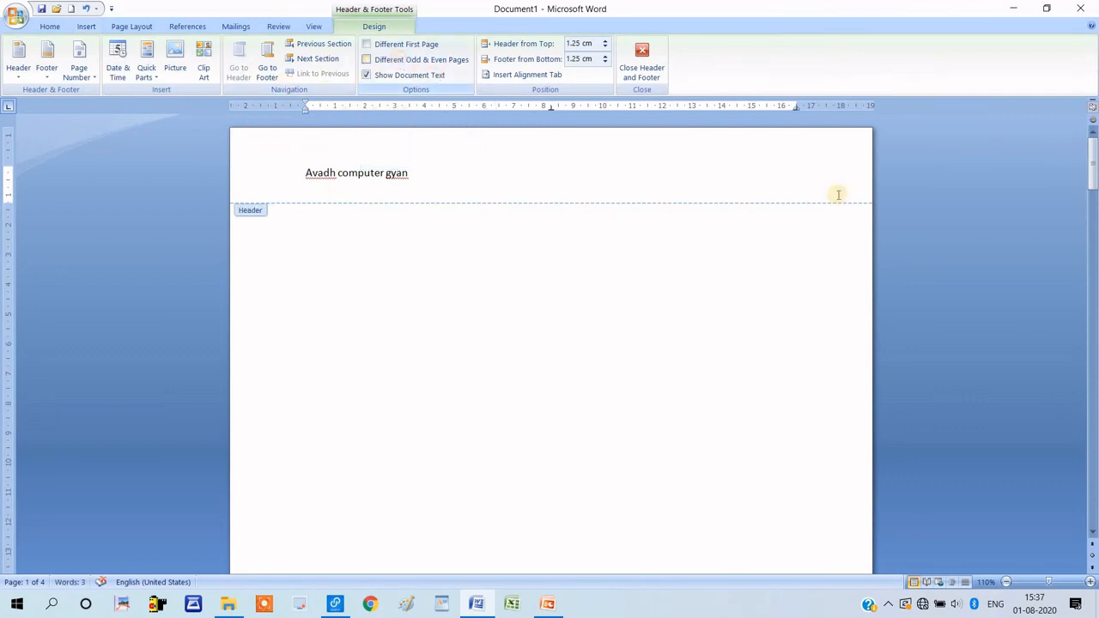
mouse_move(1093, 163)
left_mouse_down()
mouse_move(1095, 307)
mouse_move(1089, 157)
left_mouse_up()
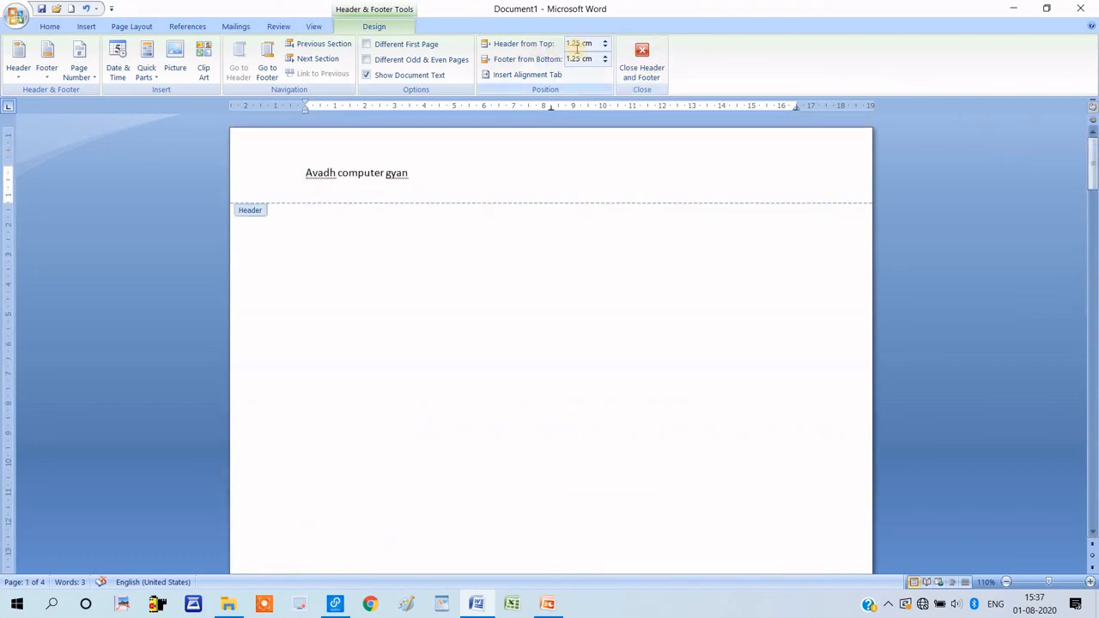
- Set the header distance from the top to 1.1 cm and the footer distance from the bottom to 1.3 cm
left_click(603, 44)
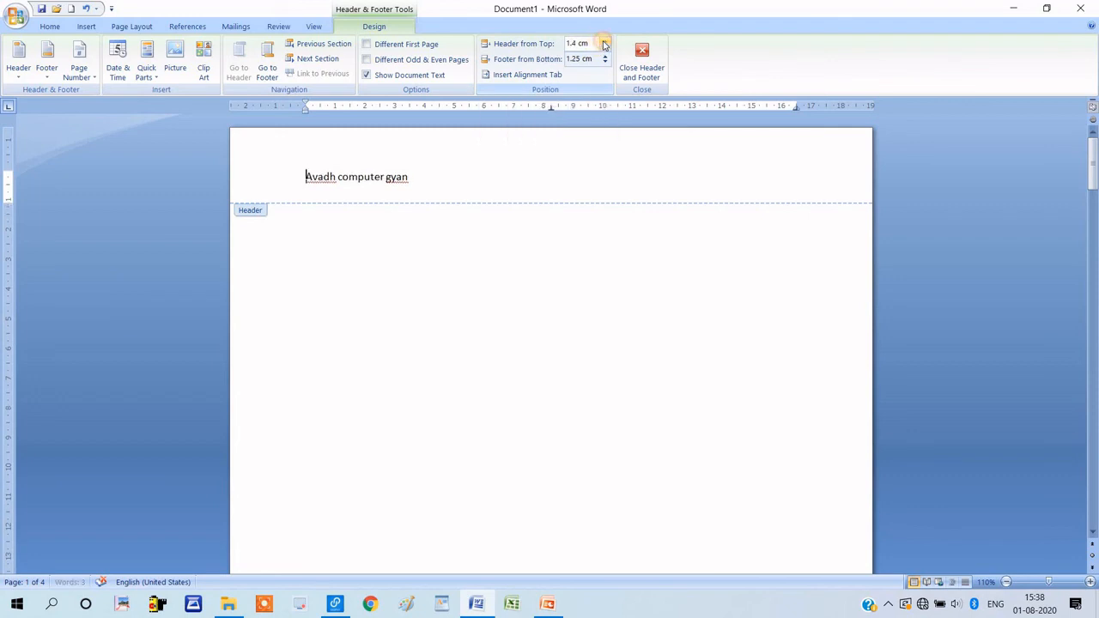
left_click(605, 47)
left_click(605, 48)
left_click(605, 47)
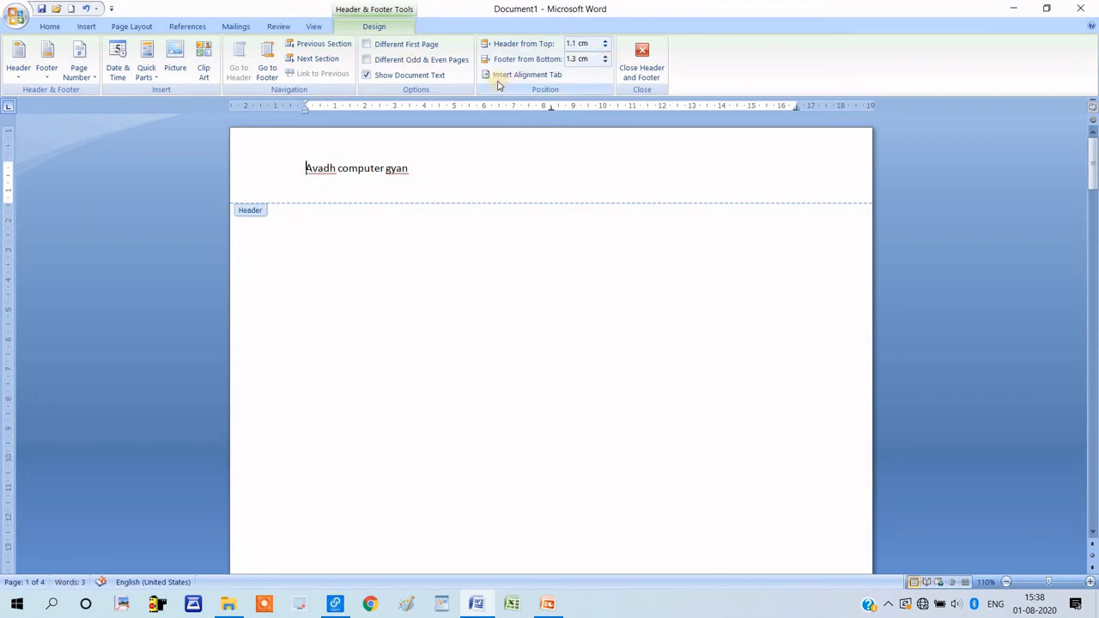
- Centre the header text with a margin-relative alignment tab without a leader, and close header and footer editing
left_click(541, 79)
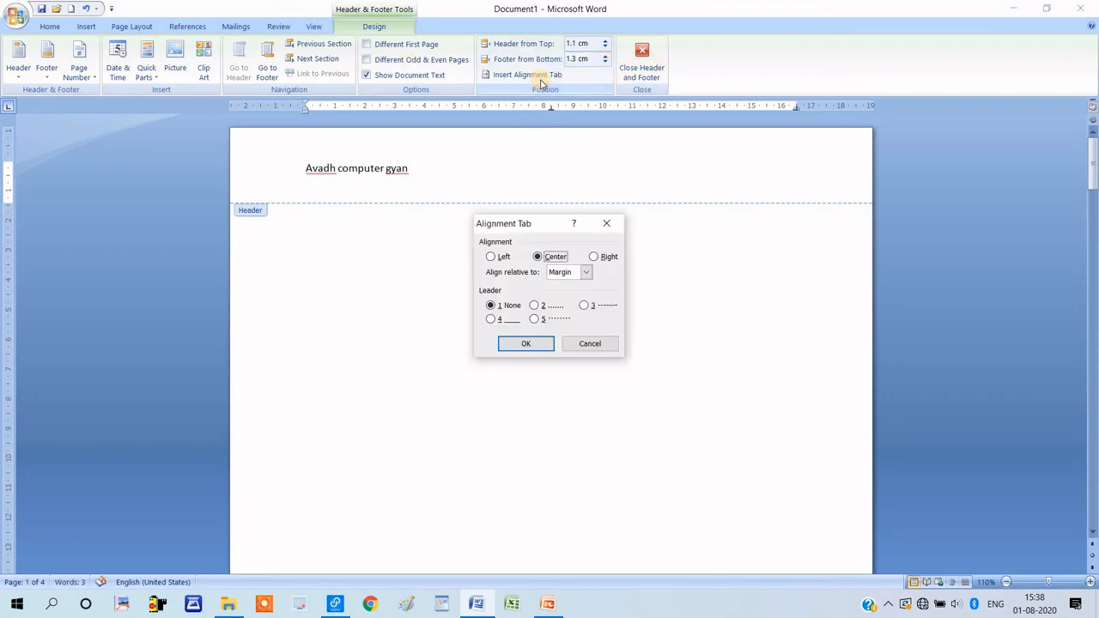
left_click(534, 347)
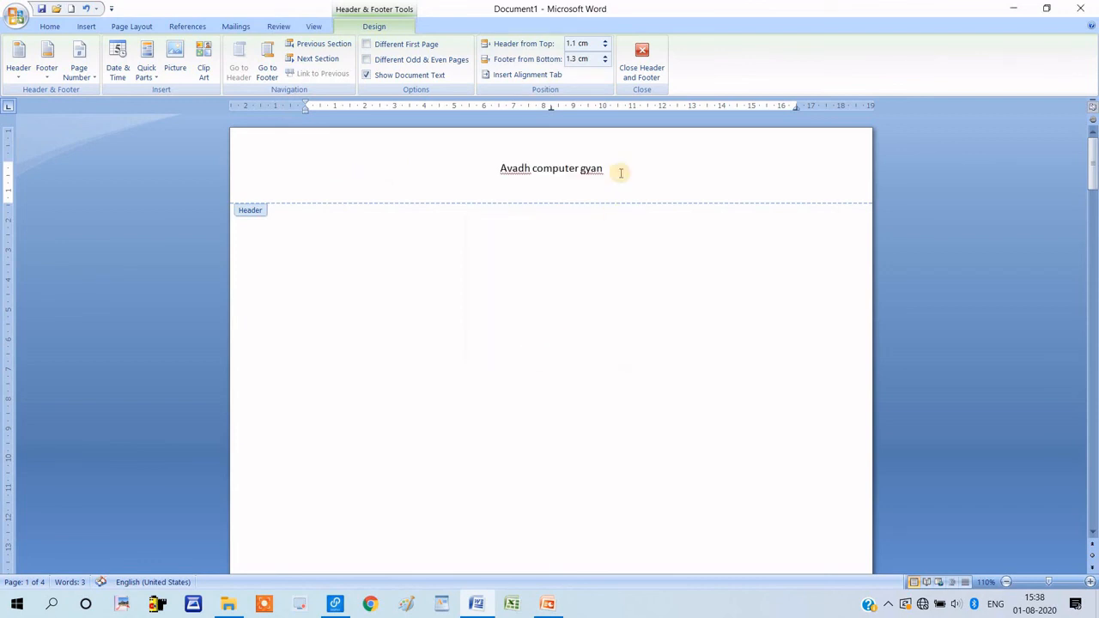
left_click(644, 82)
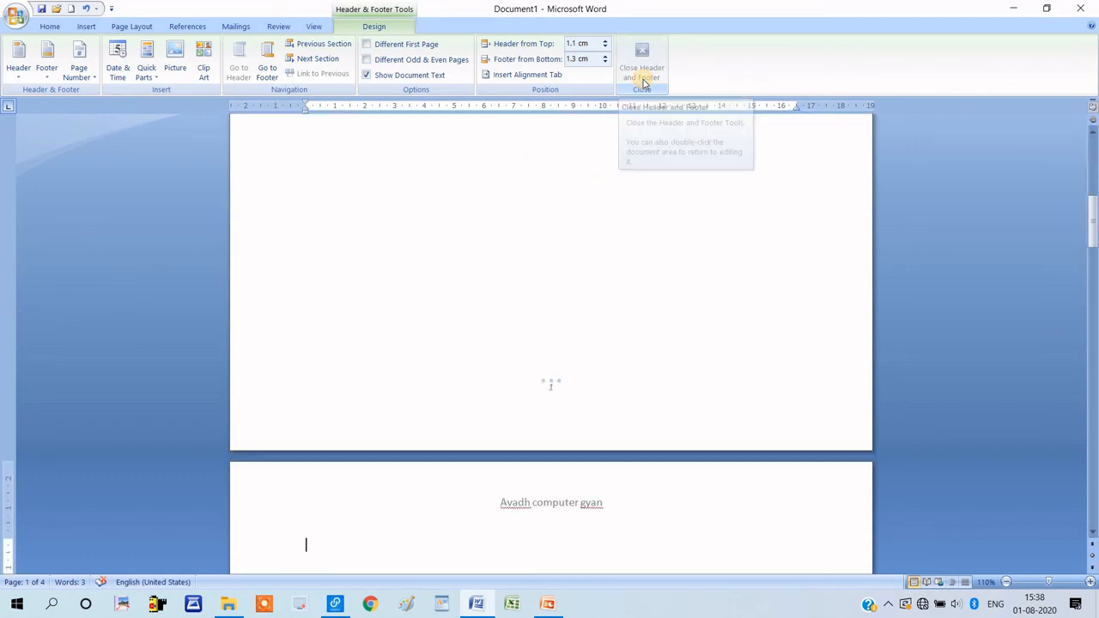
left_click_drag(1095, 261, 1094, 196)
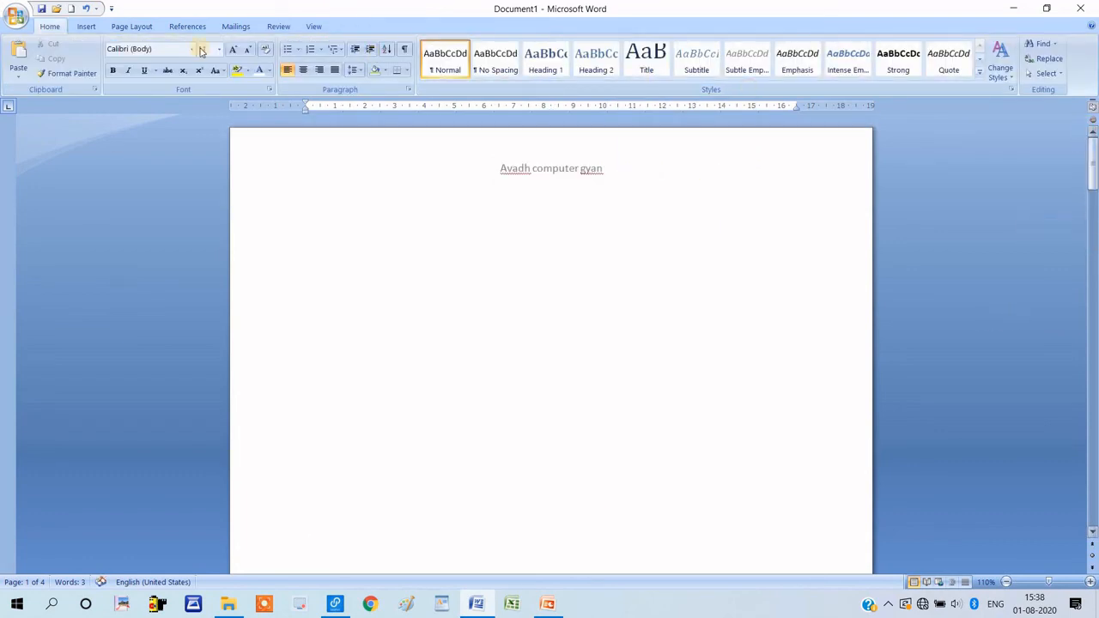
- Insert the built-in footer design with blue vertical side bars, a text placeholder and a page number
left_click(86, 26)
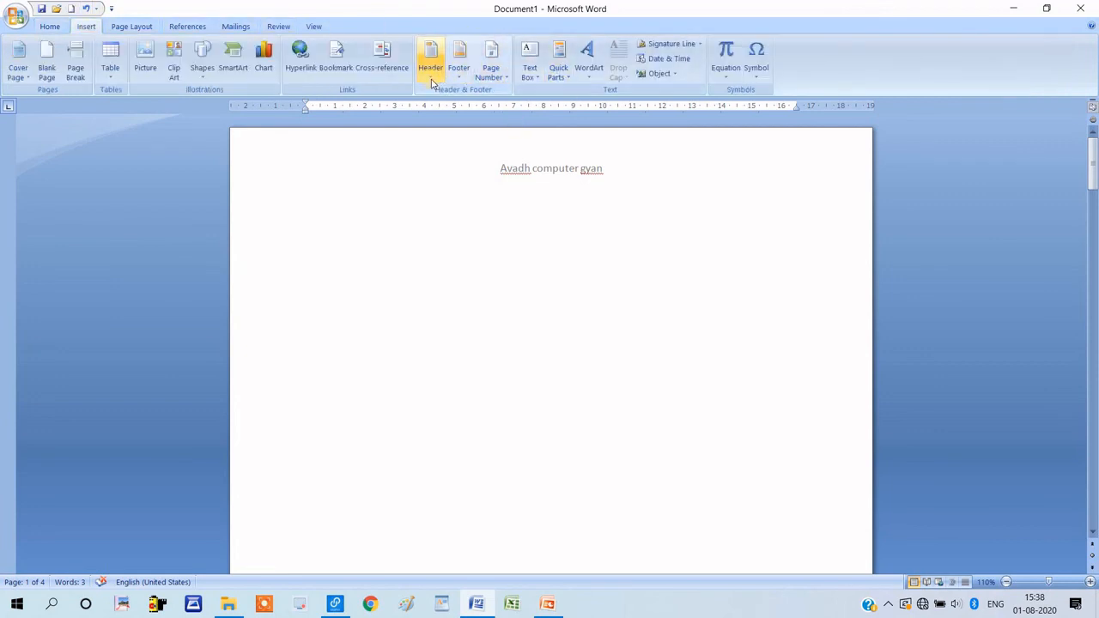
left_click(462, 82)
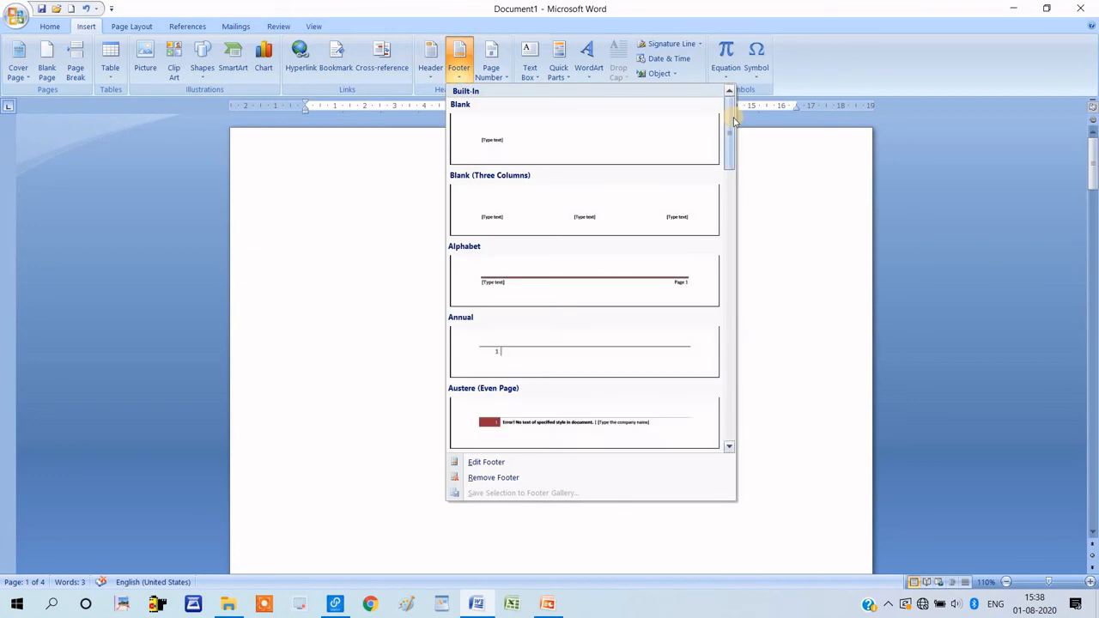
left_click_drag(731, 125, 722, 321)
left_click(607, 255)
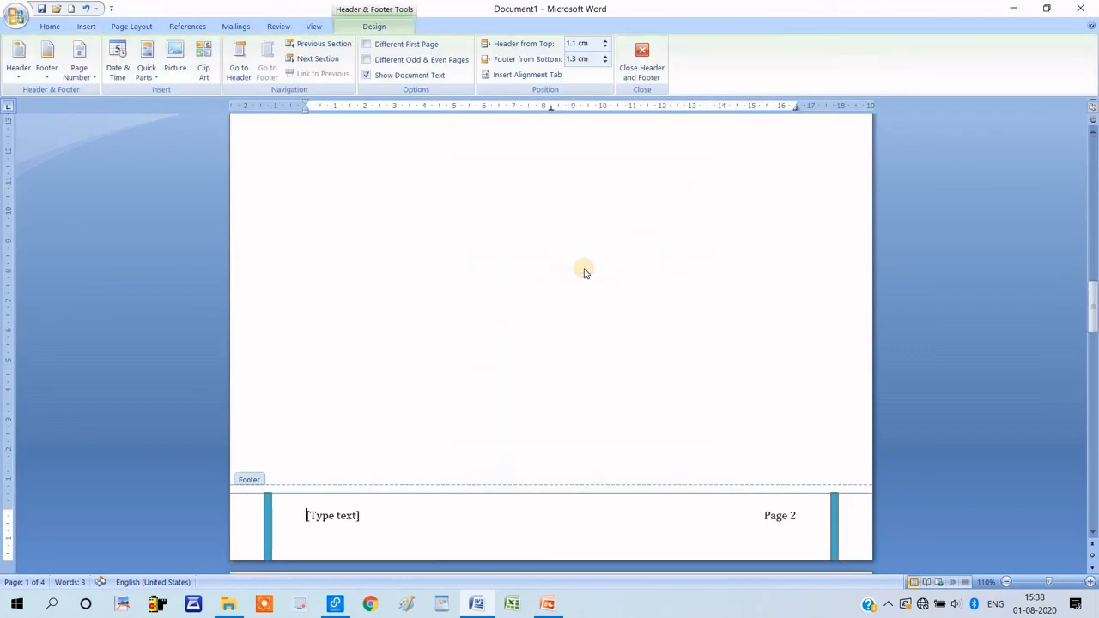
- Replace the footer's text placeholder on page 1 with "avadh"
left_click(324, 518)
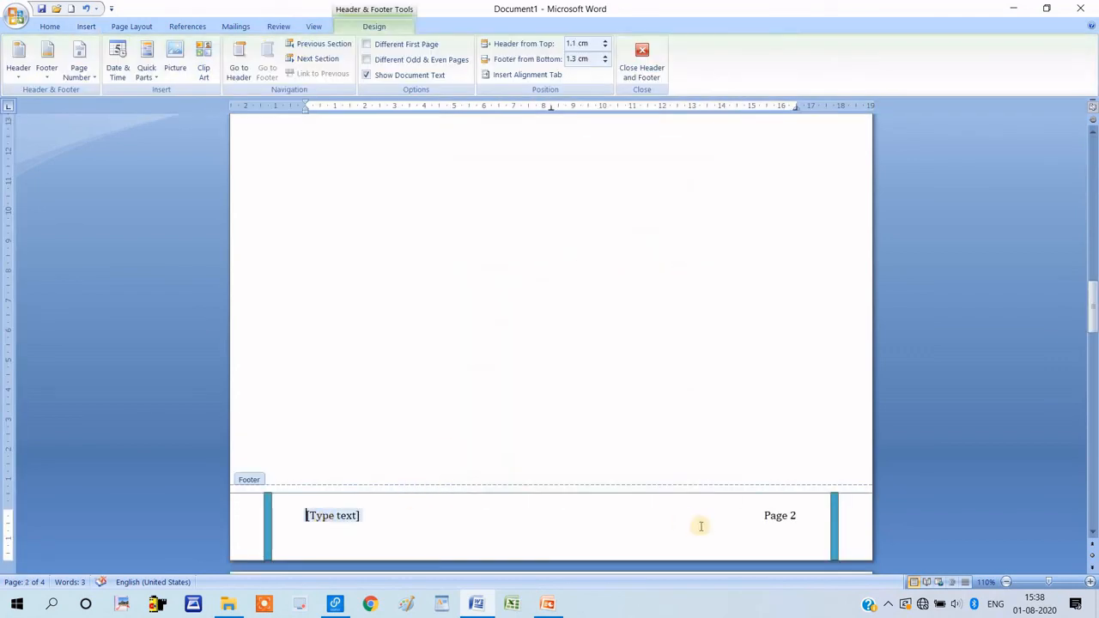
left_click_drag(1094, 297, 1049, 206)
left_click(348, 464)
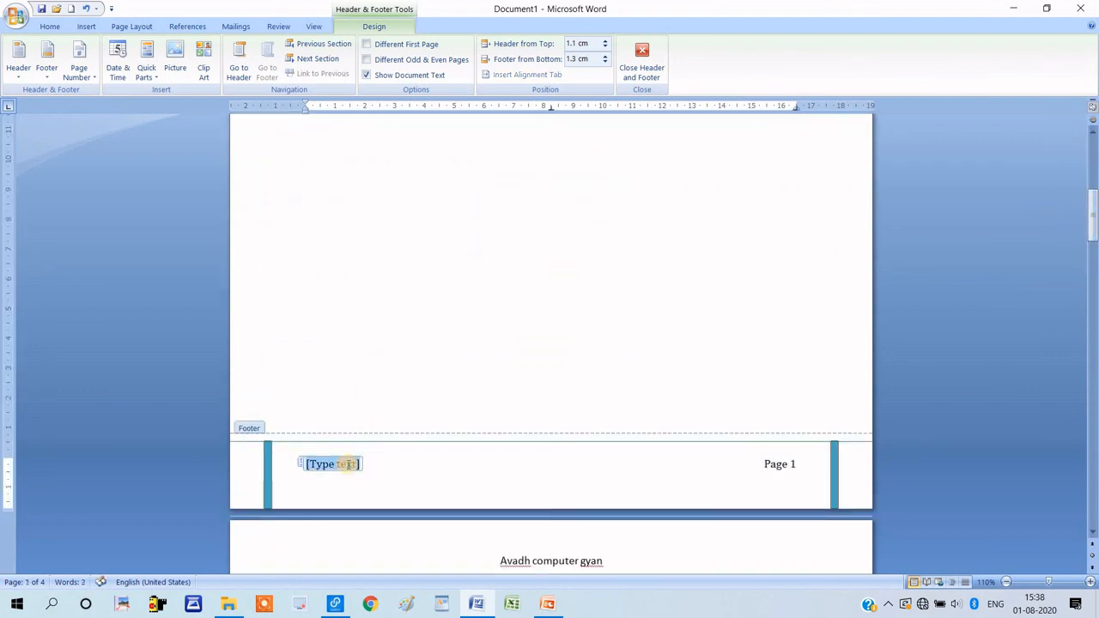
type("avadh")
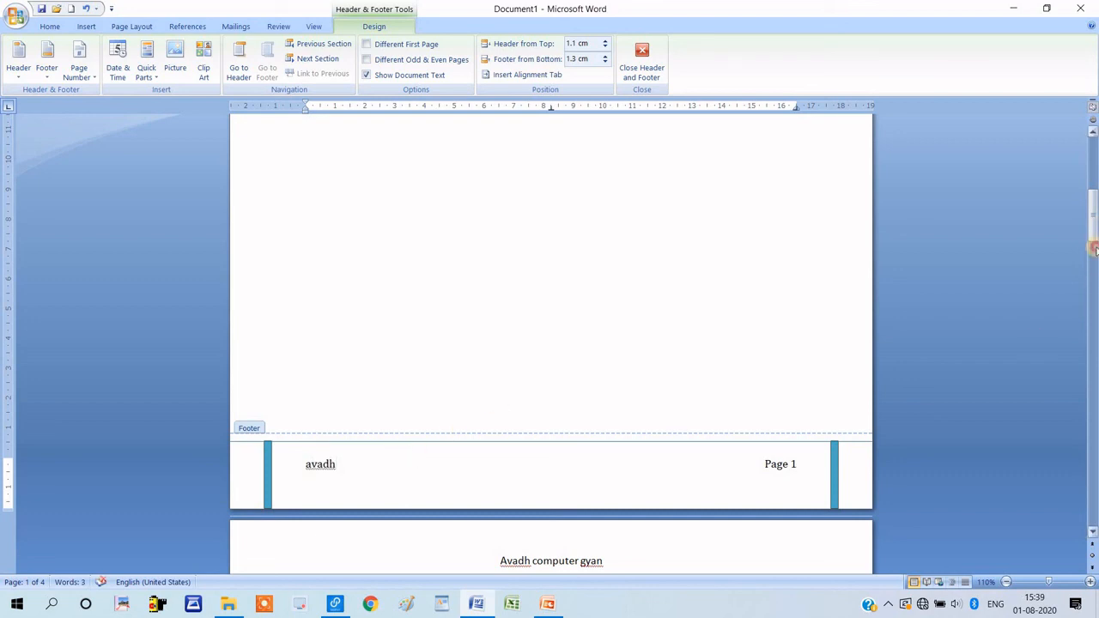
- Insert the Plain Number 1 page number at the top of the page, replacing the existing header text
left_click_drag(1093, 245, 1094, 196)
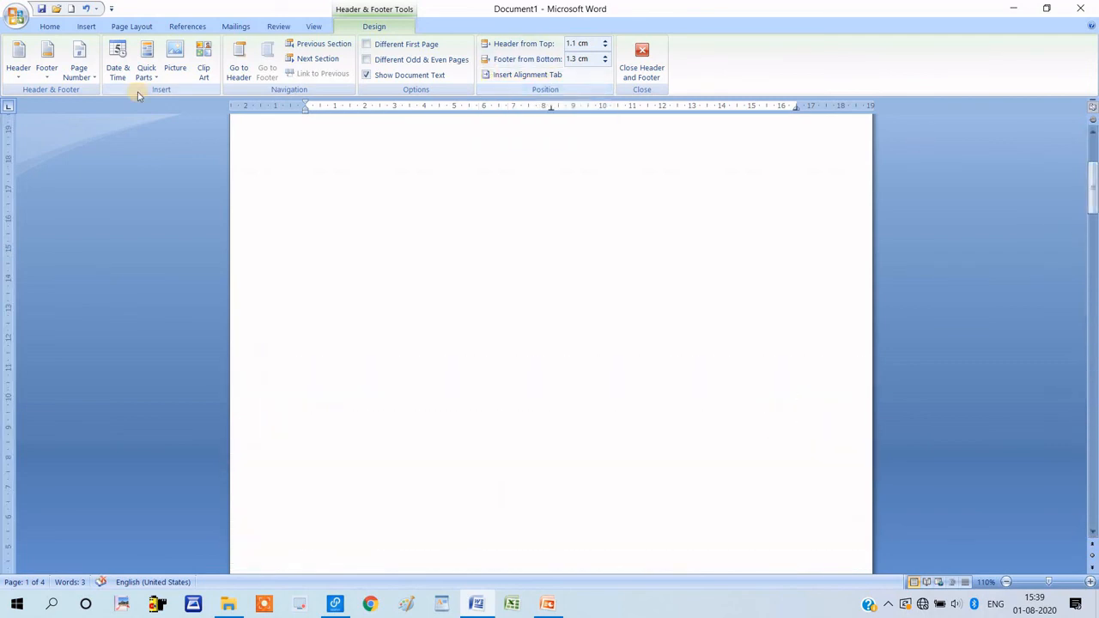
left_click(86, 82)
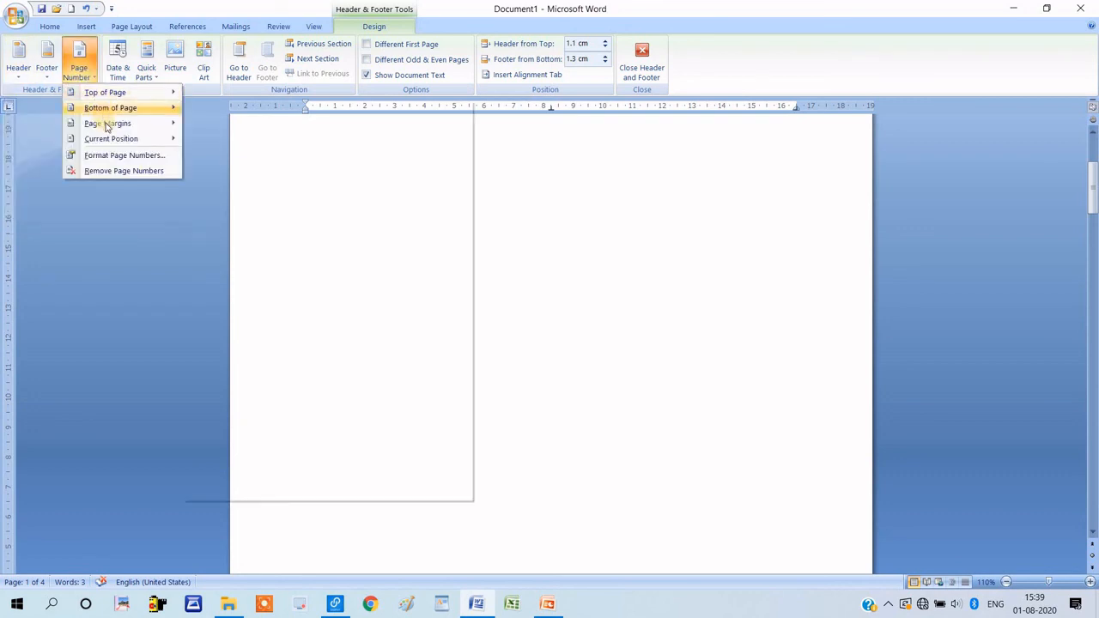
mouse_move(108, 128)
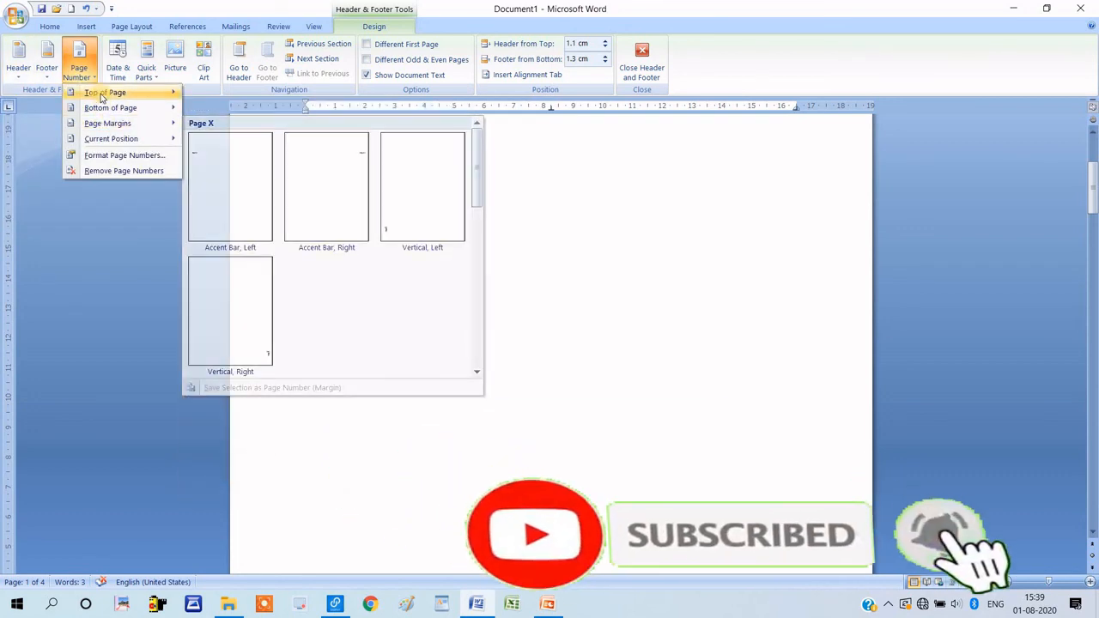
mouse_move(103, 93)
left_click(239, 161)
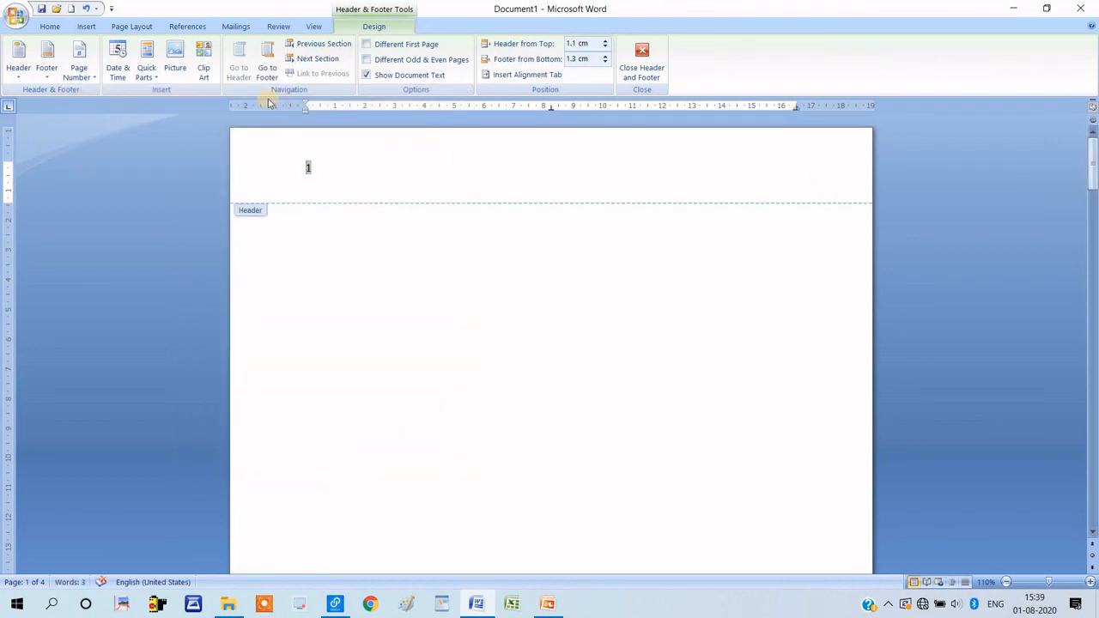
- Insert an Accent Bar 1 page number at the current position in the header
left_click(86, 27)
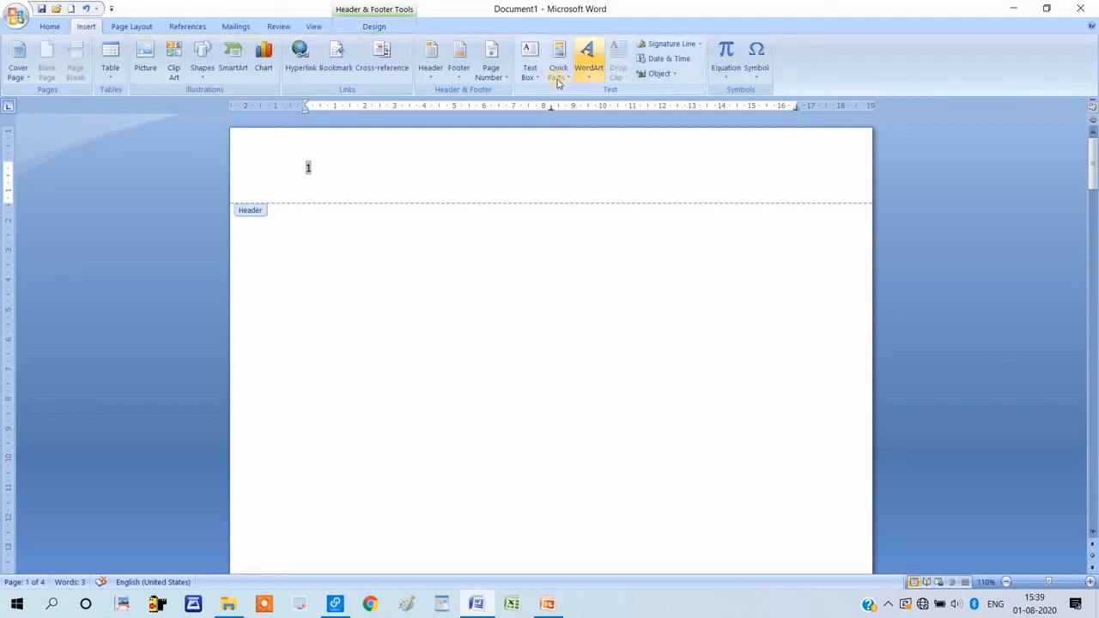
left_click(500, 83)
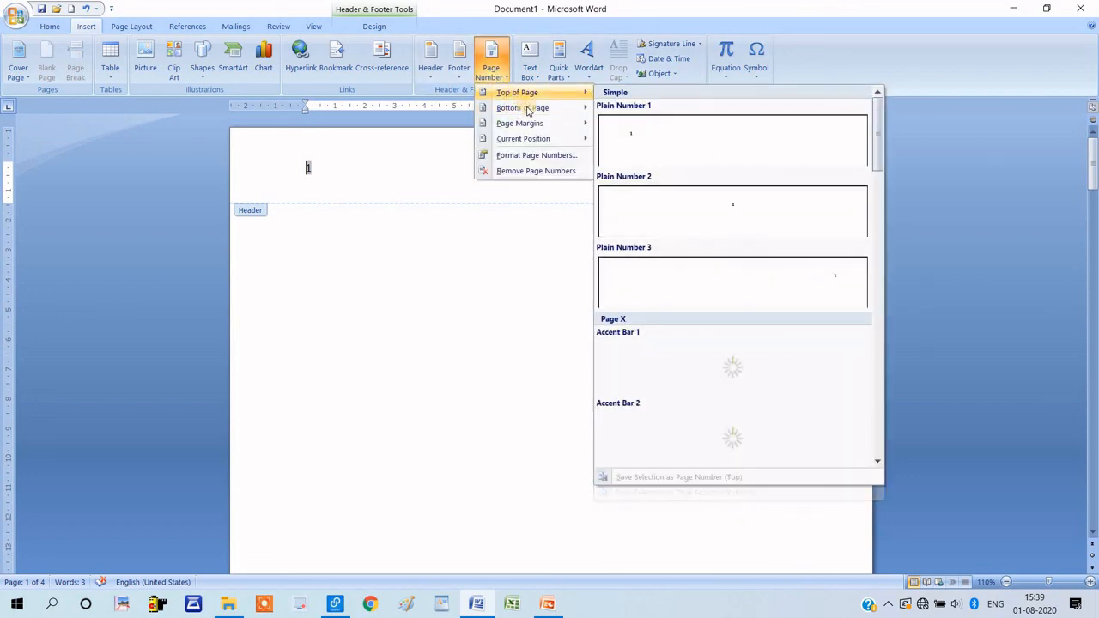
mouse_move(585, 129)
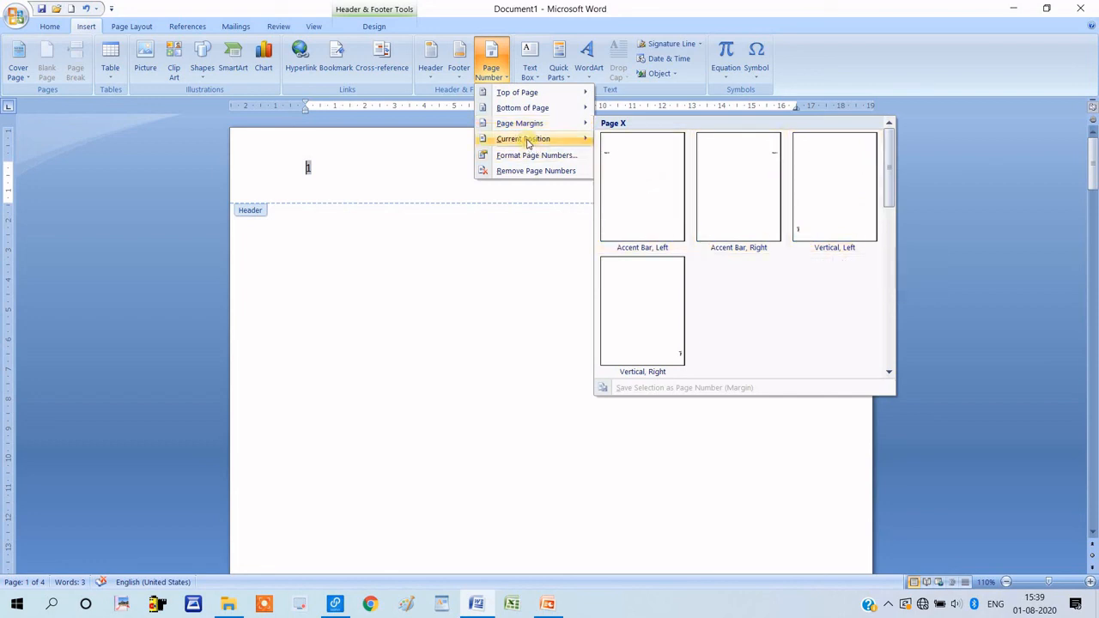
mouse_move(528, 140)
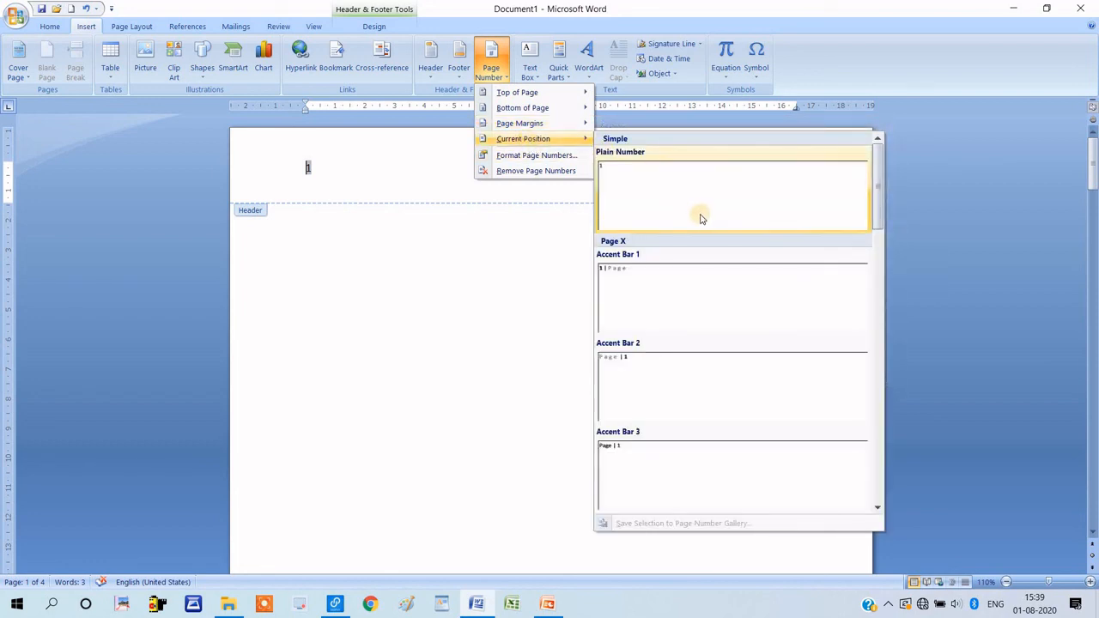
left_click(686, 284)
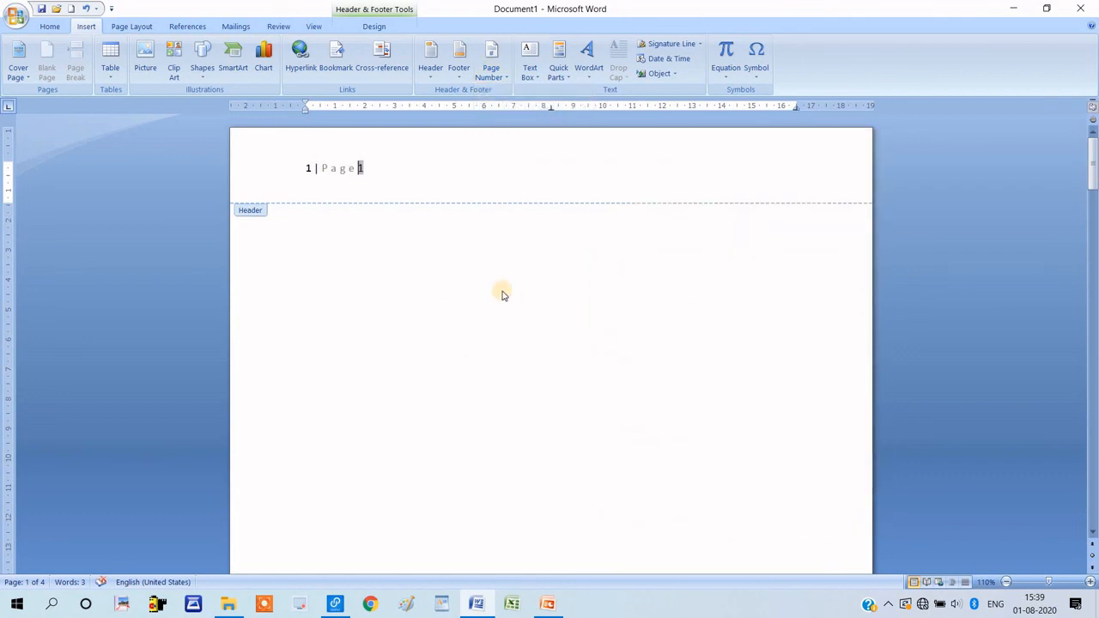